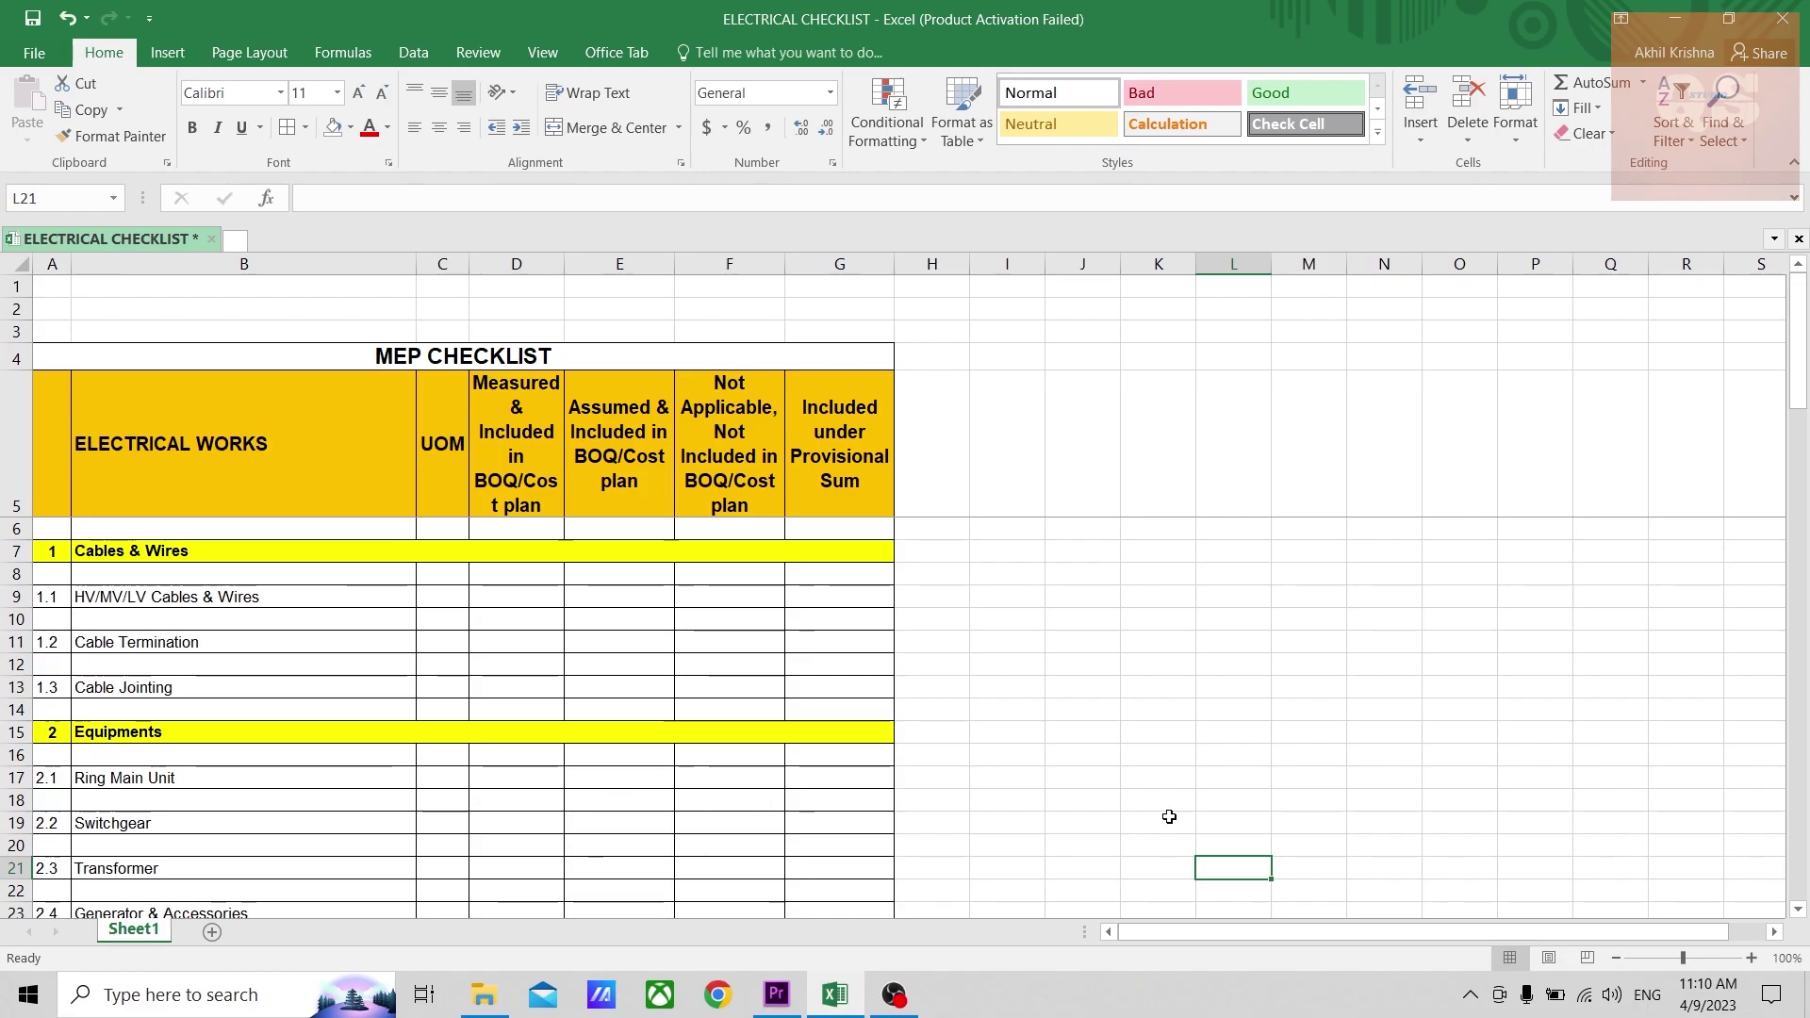
Look over the cable items B8:B13 and the UOM column, settling on cell C9.
left_click(1065, 569)
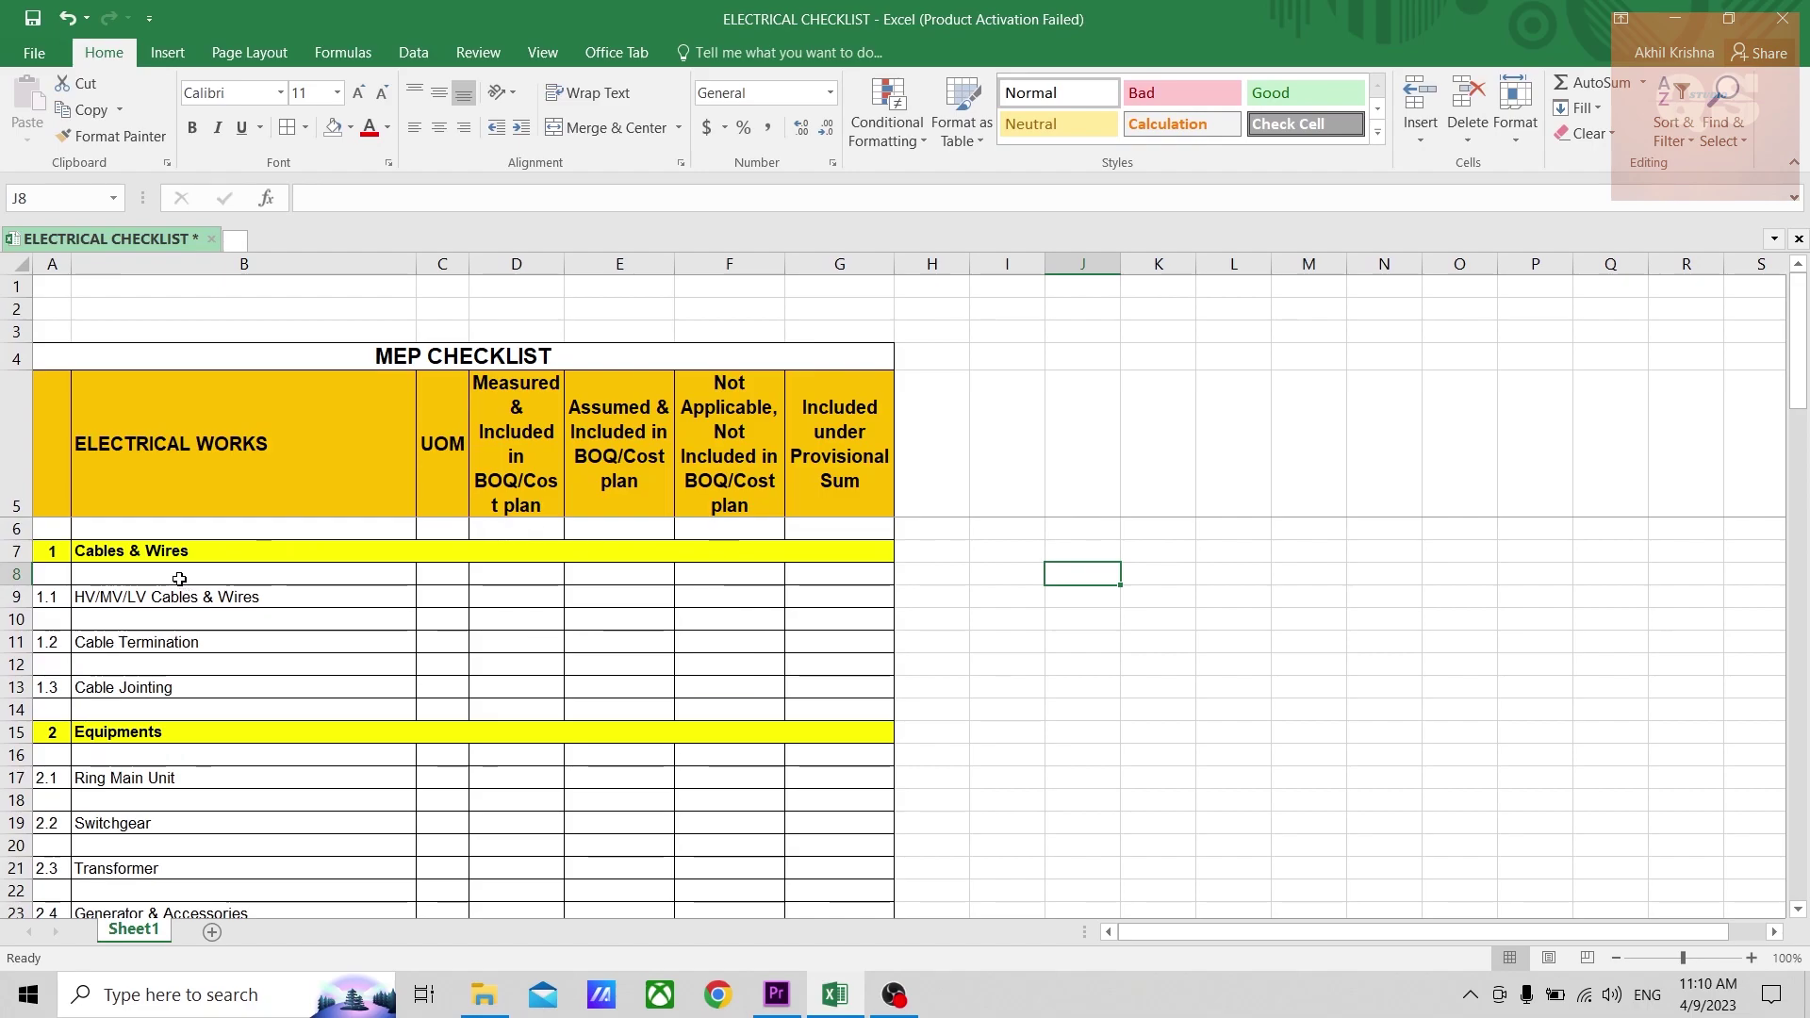
left_click_drag(179, 578, 202, 688)
scroll(202, 689, "down", 5)
scroll(202, 689, "up", 5)
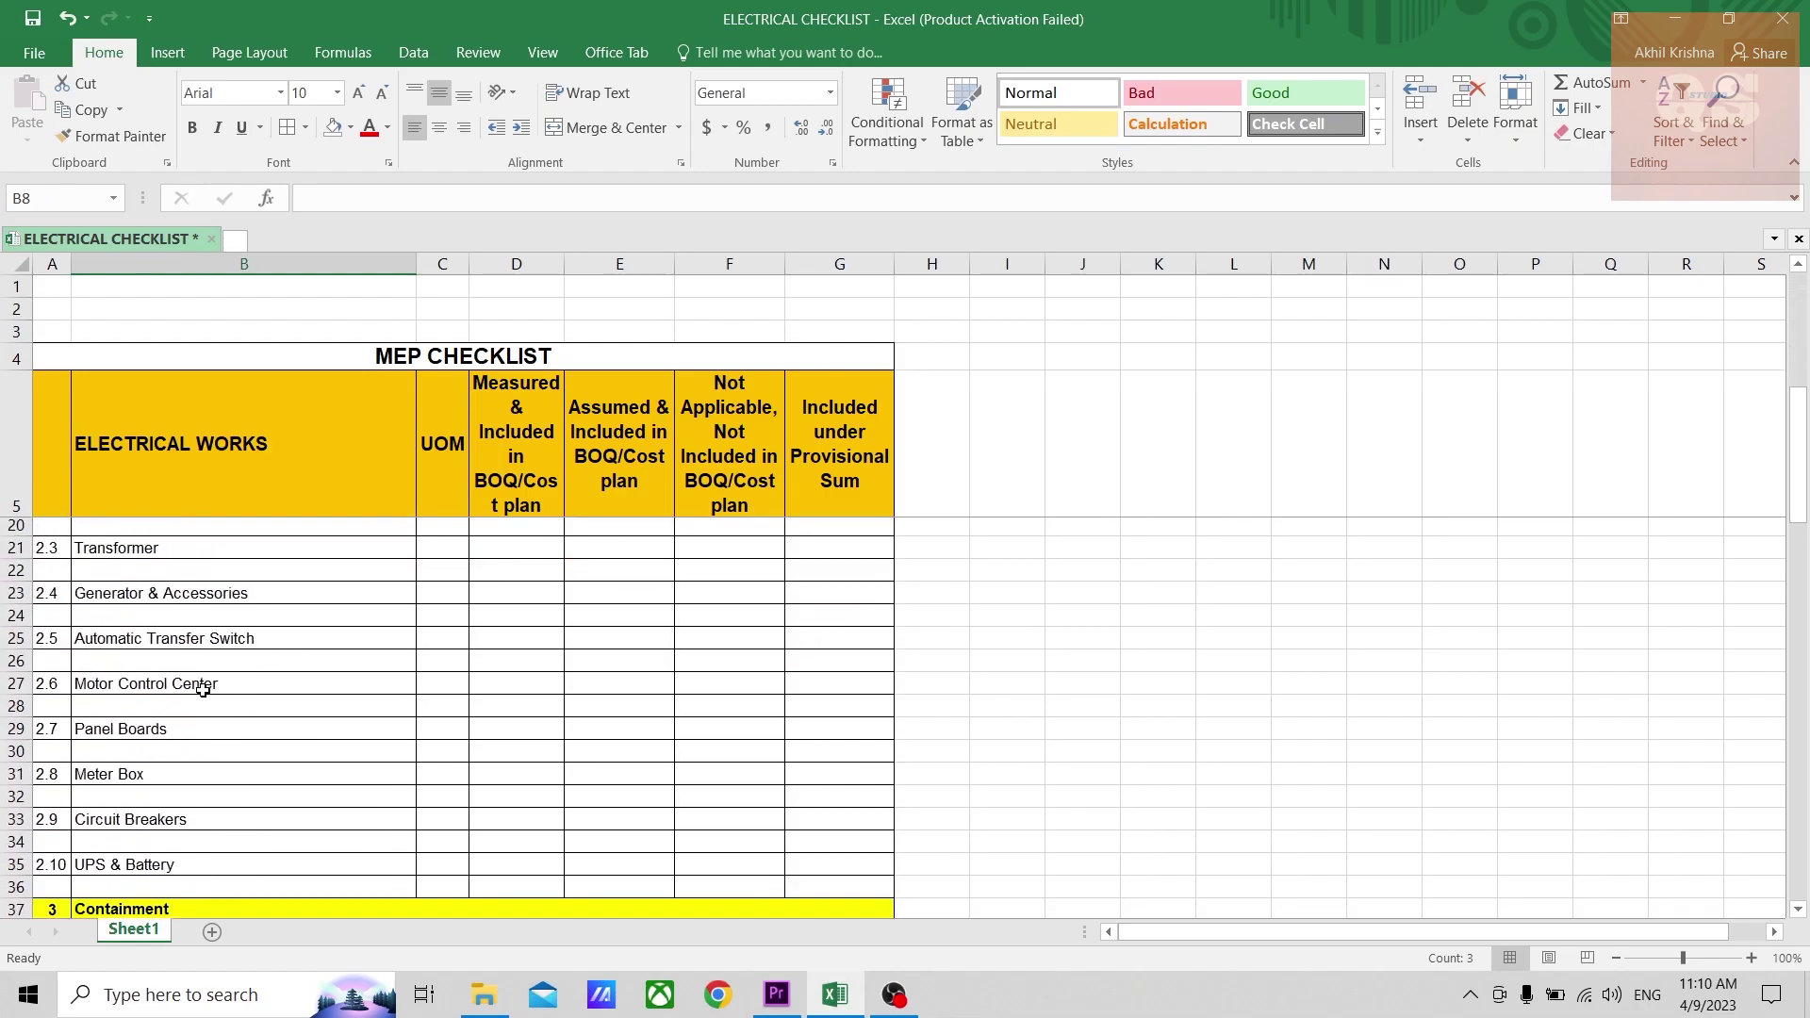
scroll(230, 517, "down", 13)
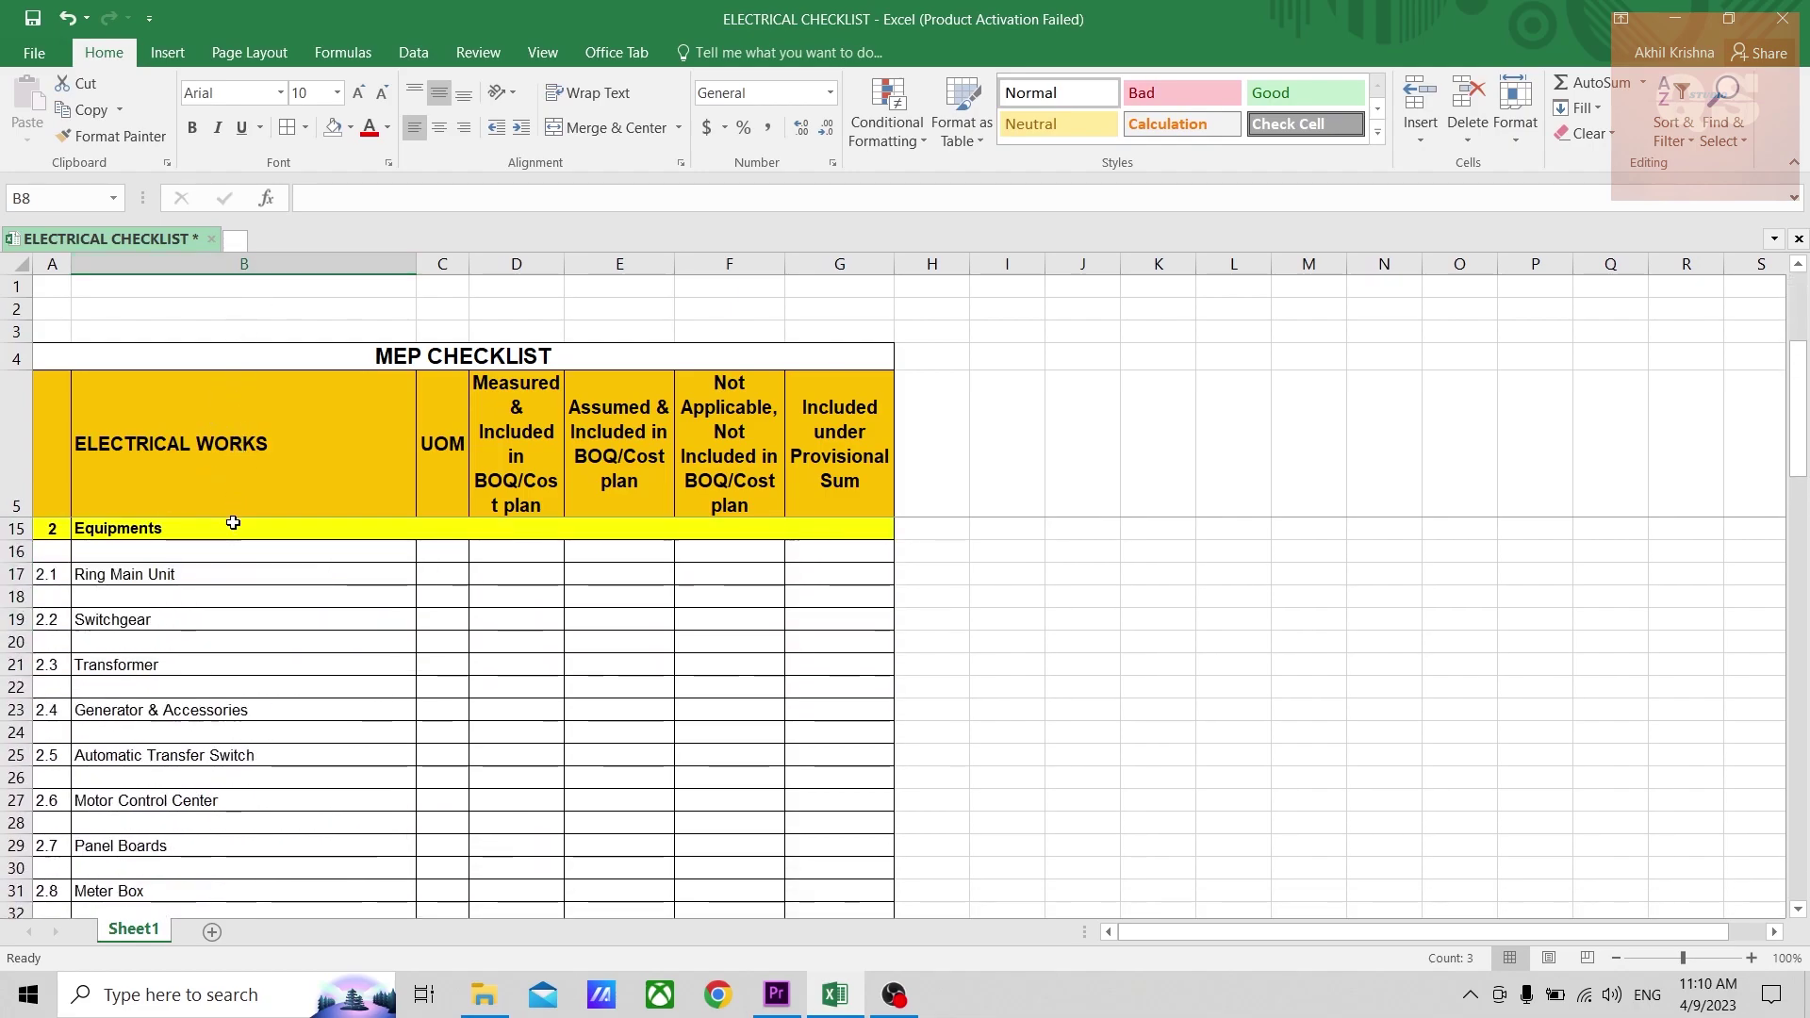
scroll(231, 616, "down", 4)
scroll(231, 615, "up", 17)
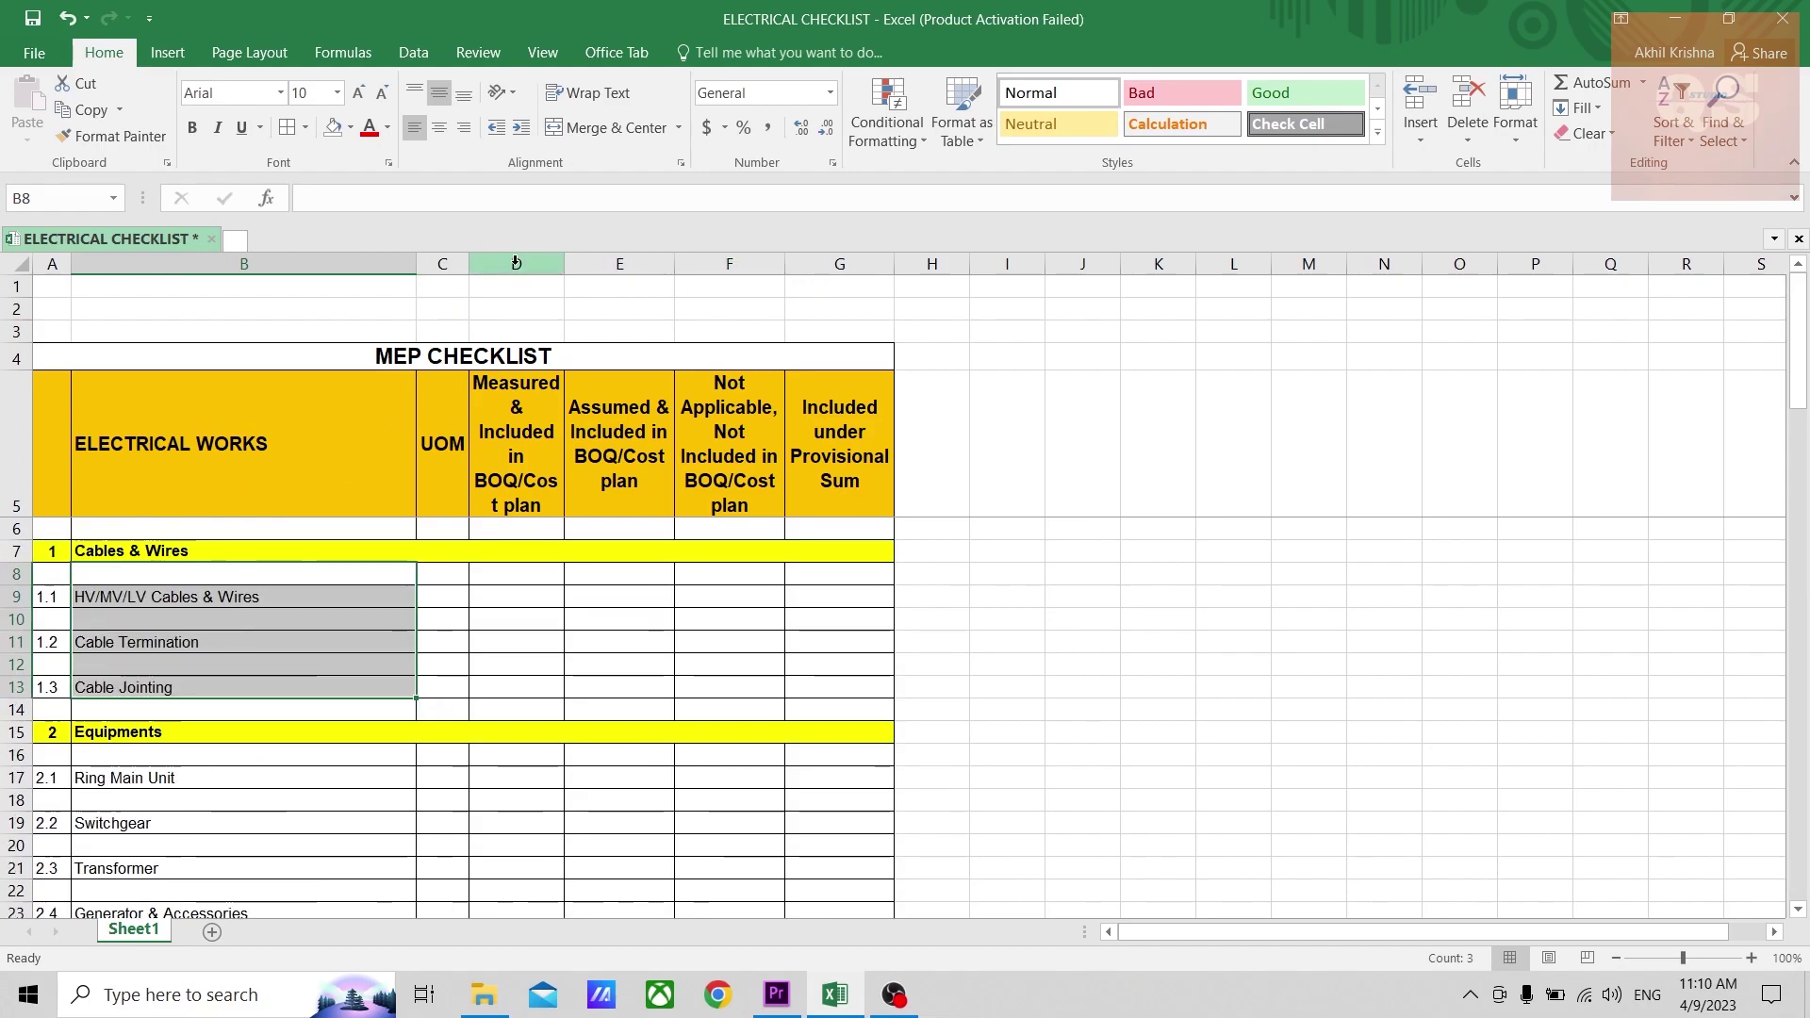
left_click(443, 263)
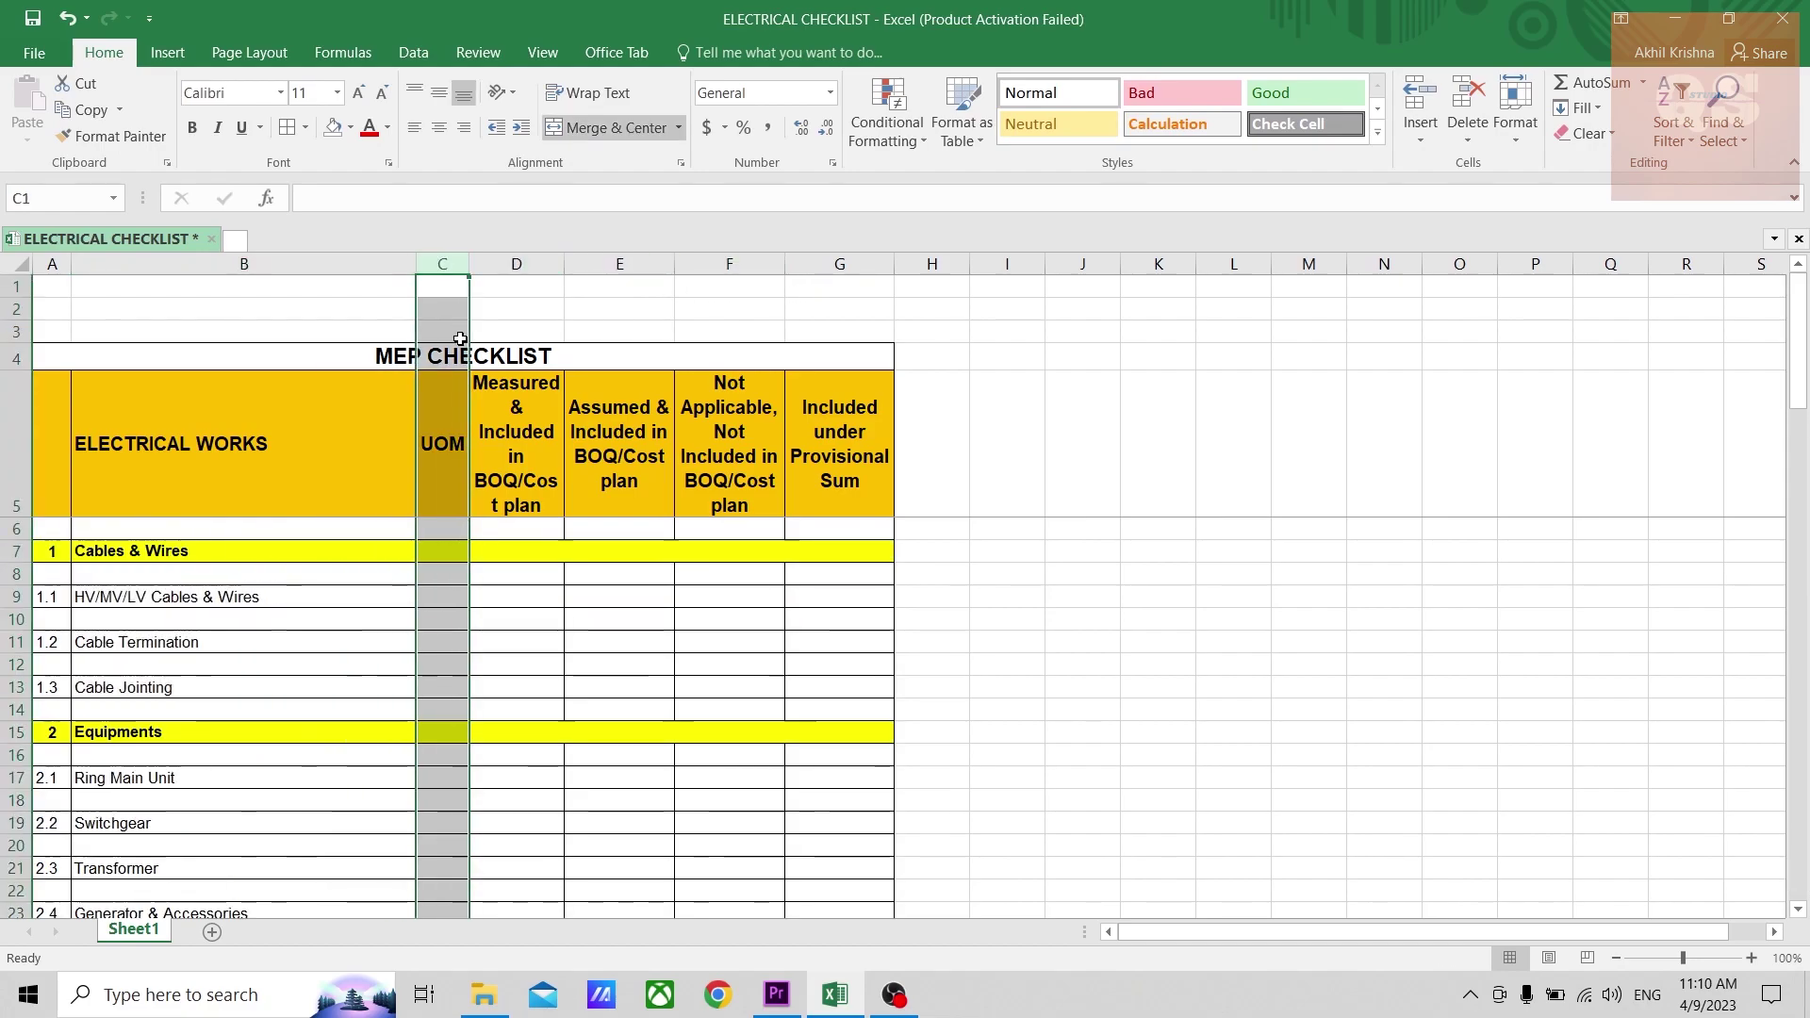
left_click(437, 595)
left_click(437, 595)
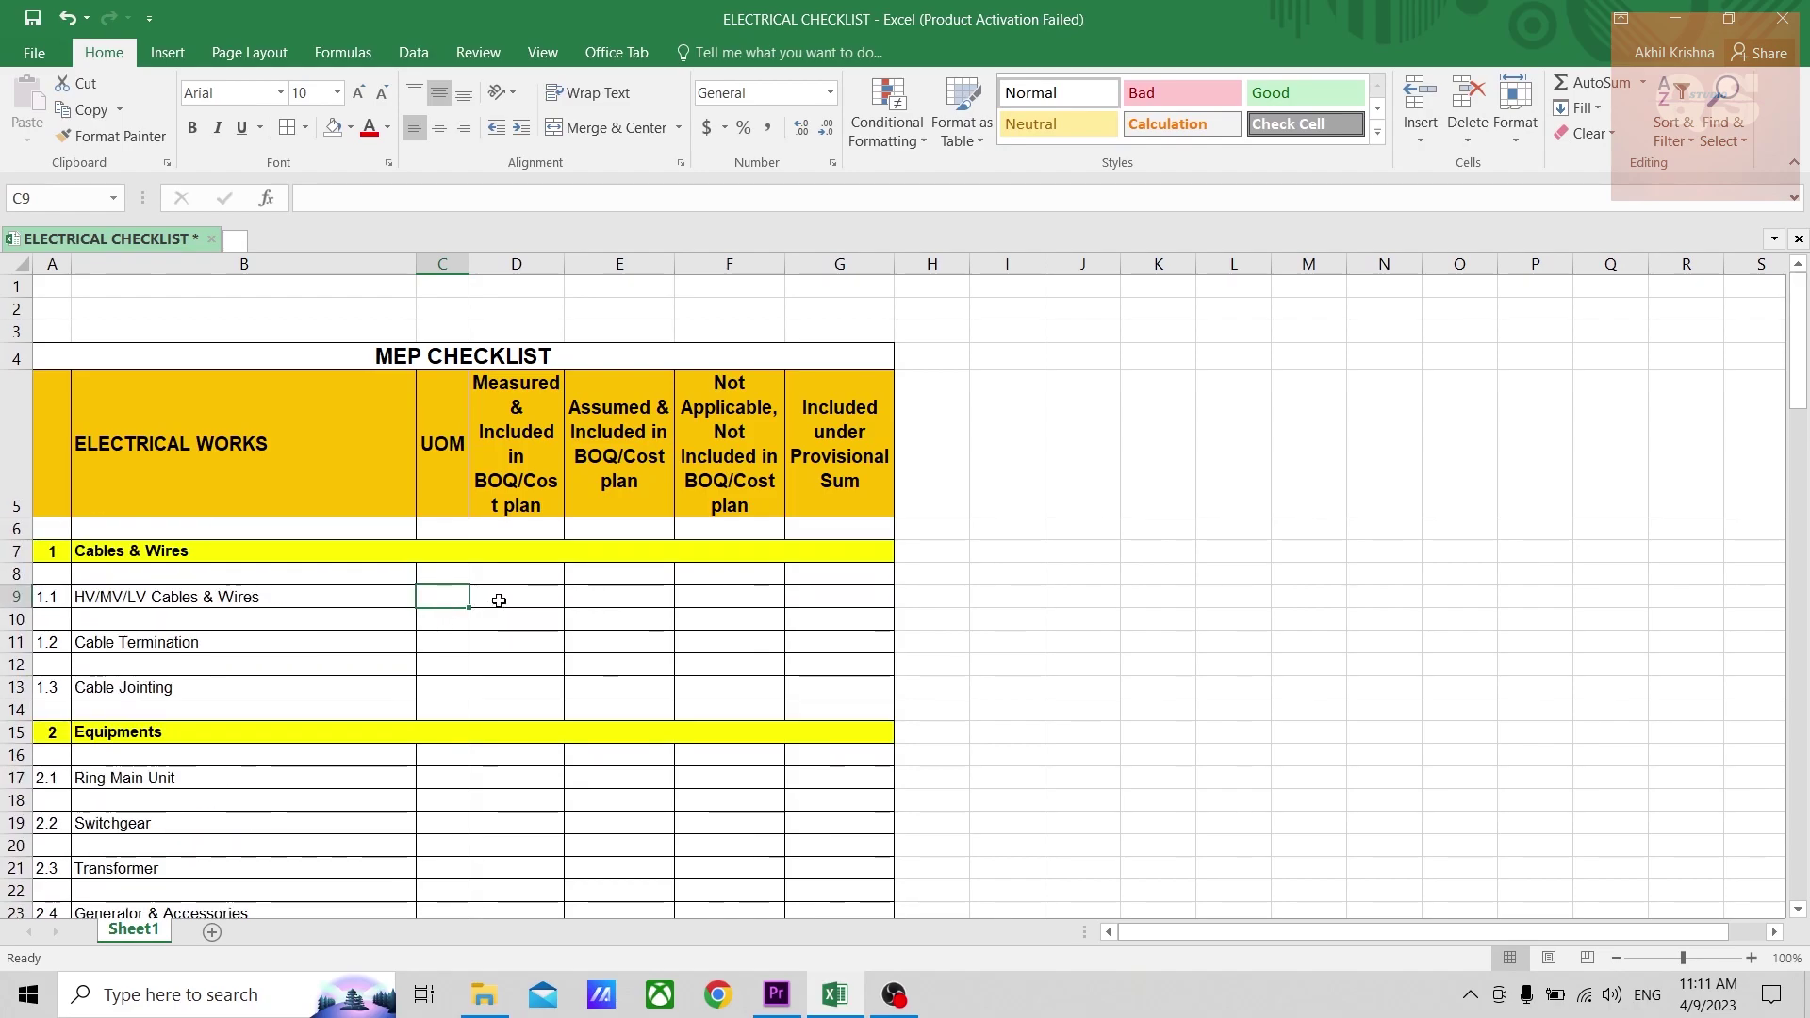
Inspect status columns D to F and the HV/MV/LV Cables & Wires row.
left_click_drag(532, 261, 839, 266)
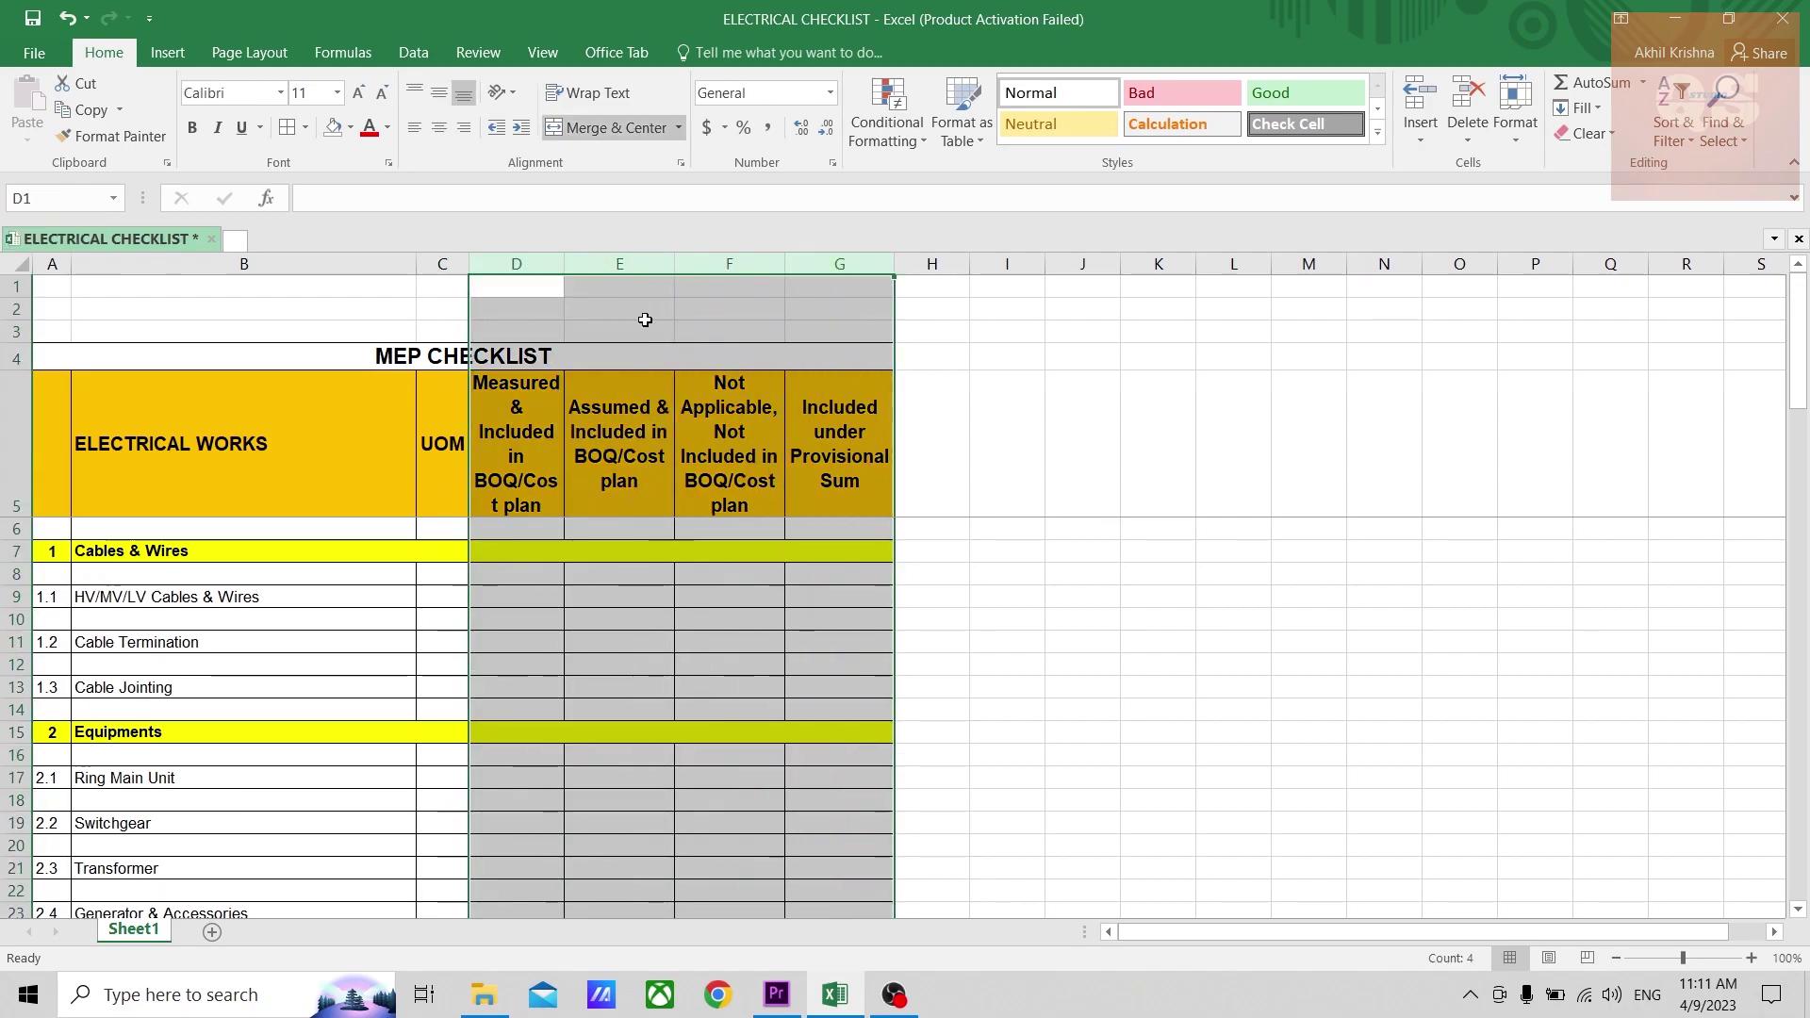
left_click(519, 263)
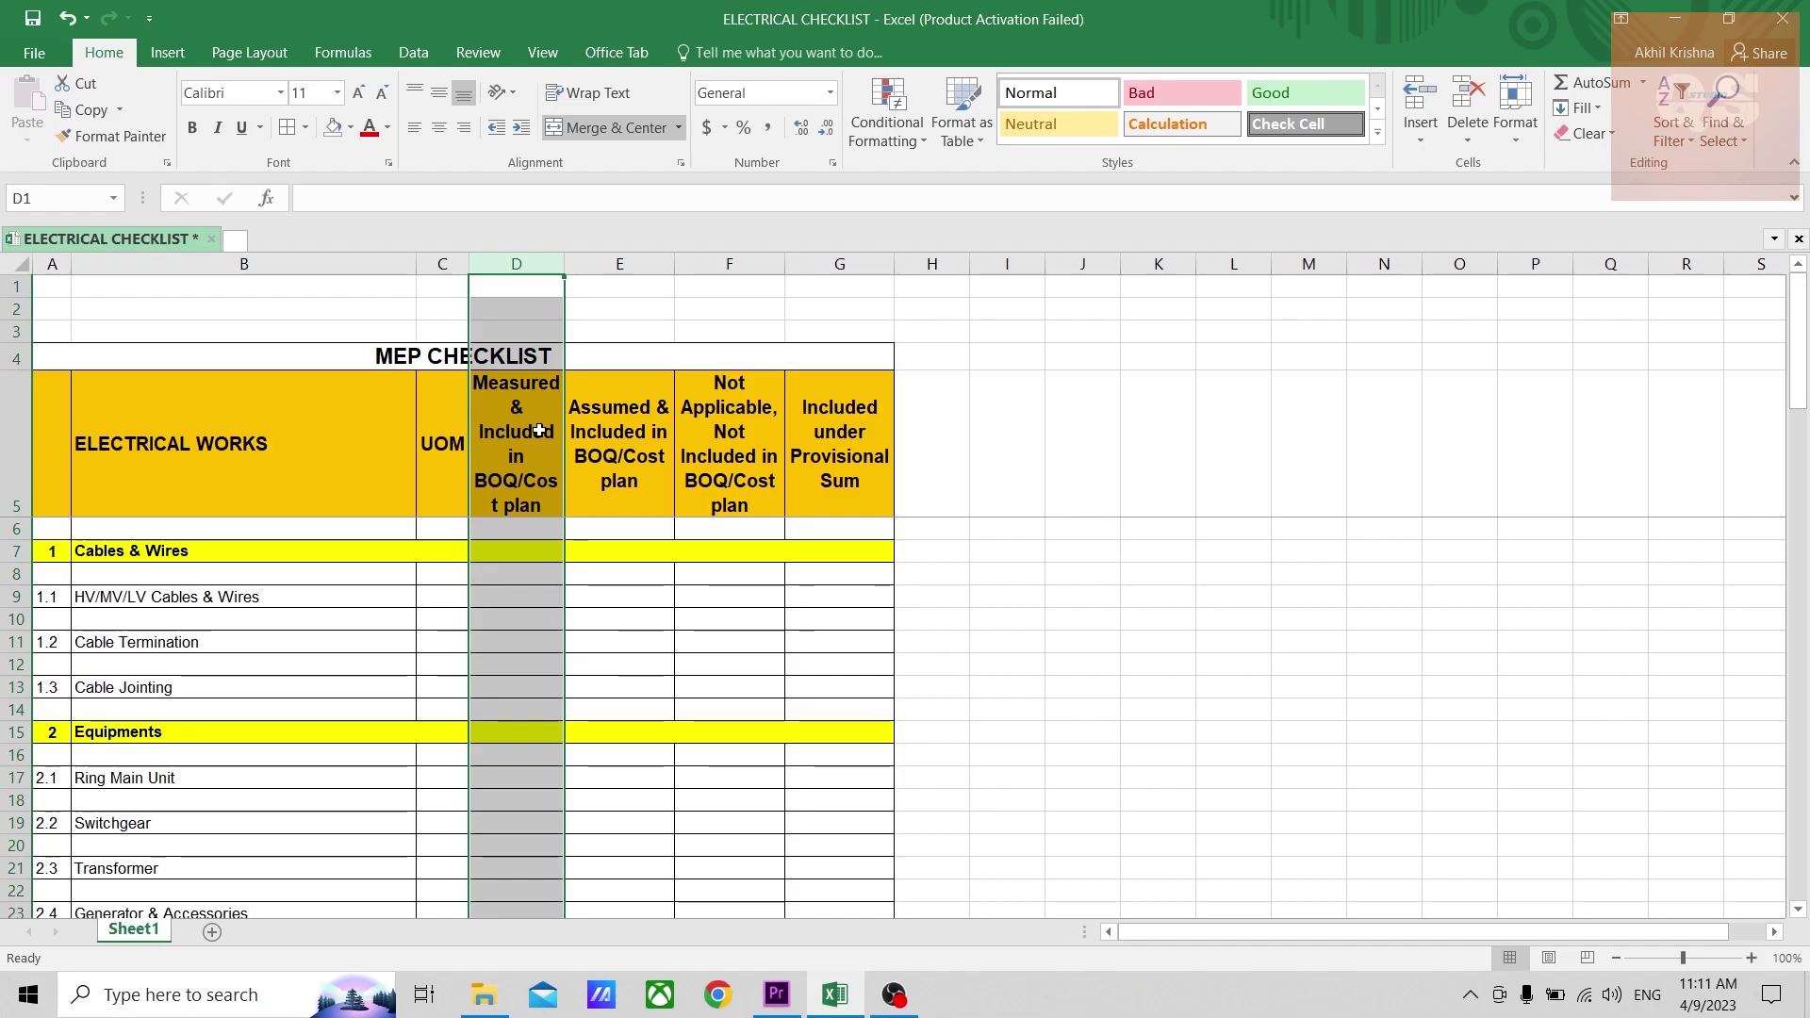
left_click(517, 643)
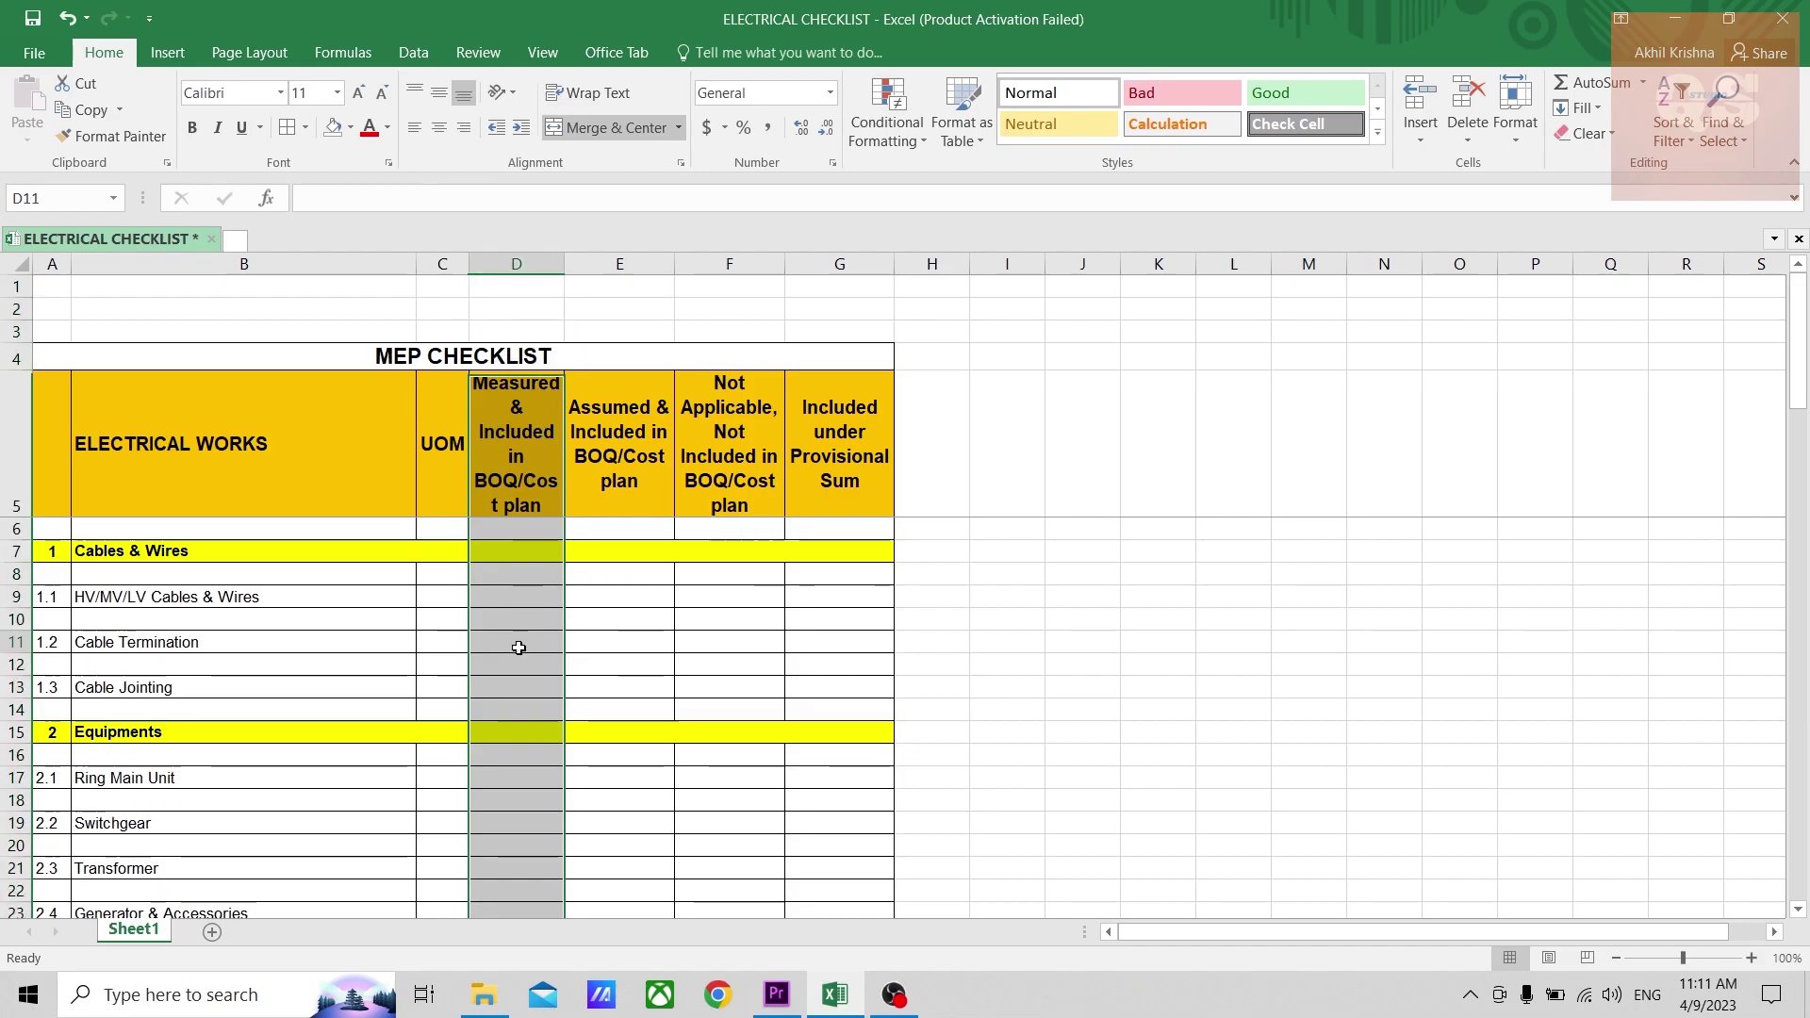
left_click(12, 600)
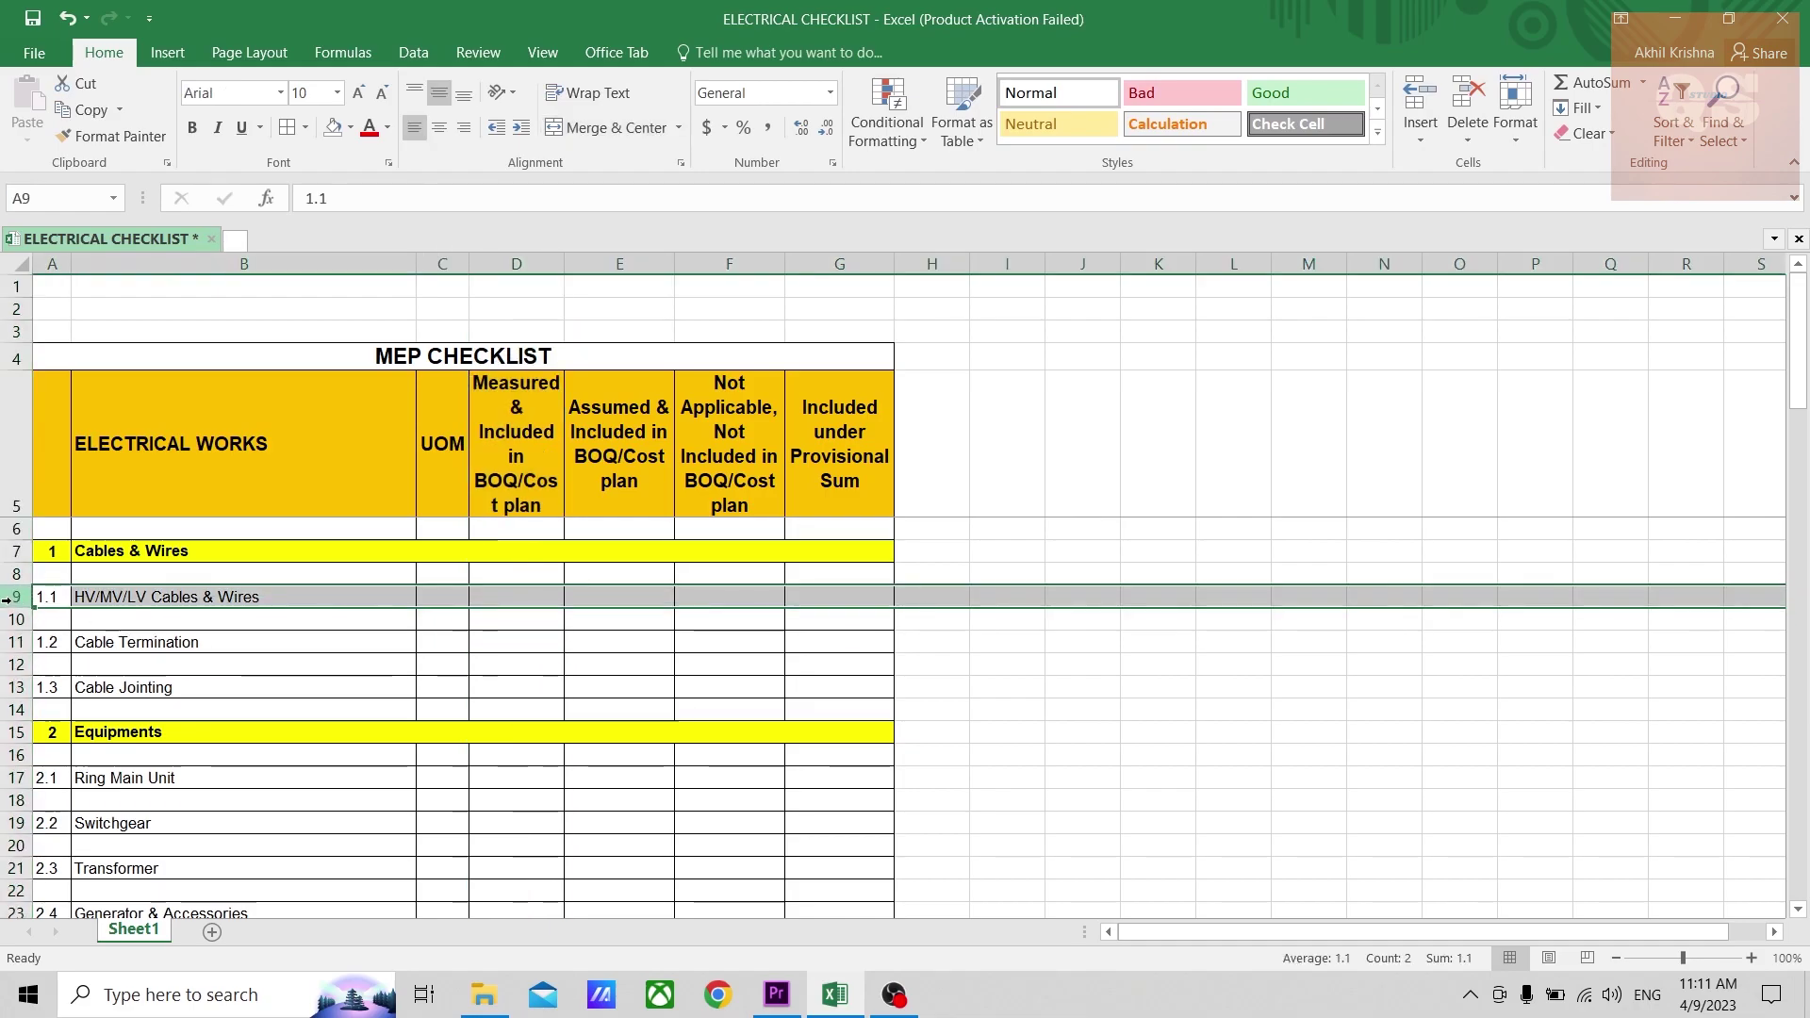
Enter the unit 'mtr' in C9 and centre it.
left_click(447, 594)
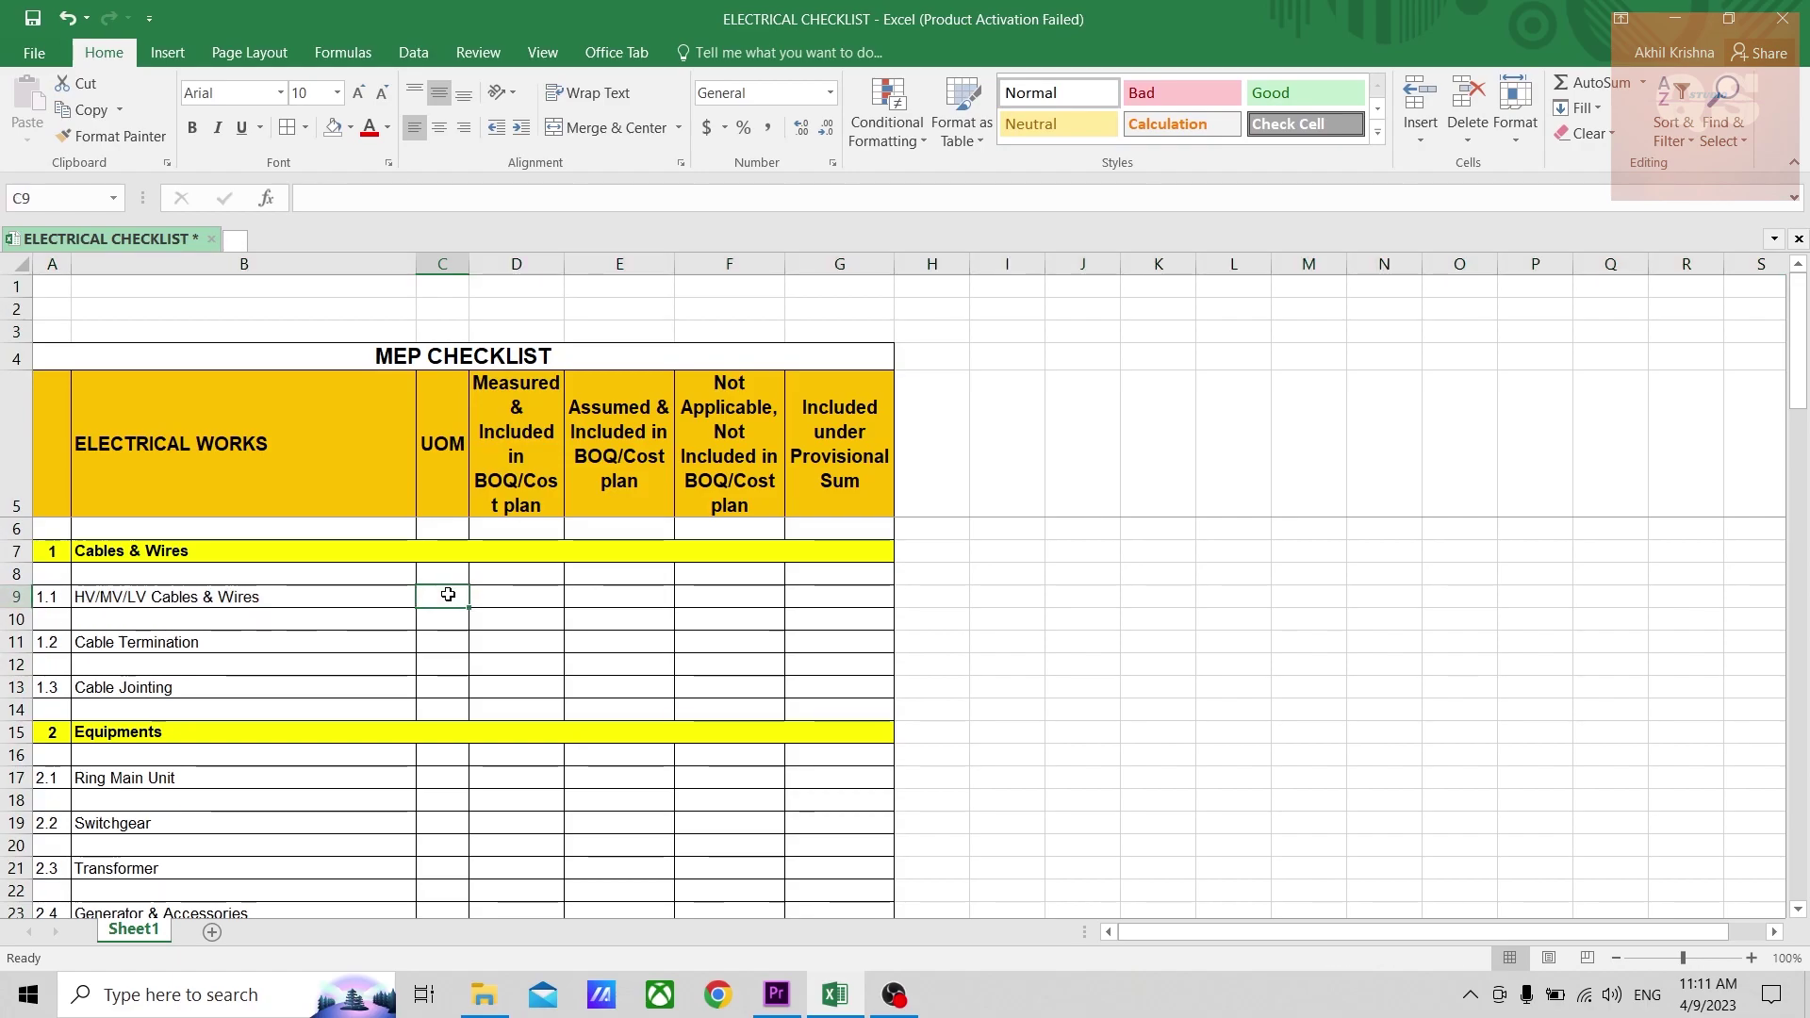
type("mtr")
left_click(509, 620)
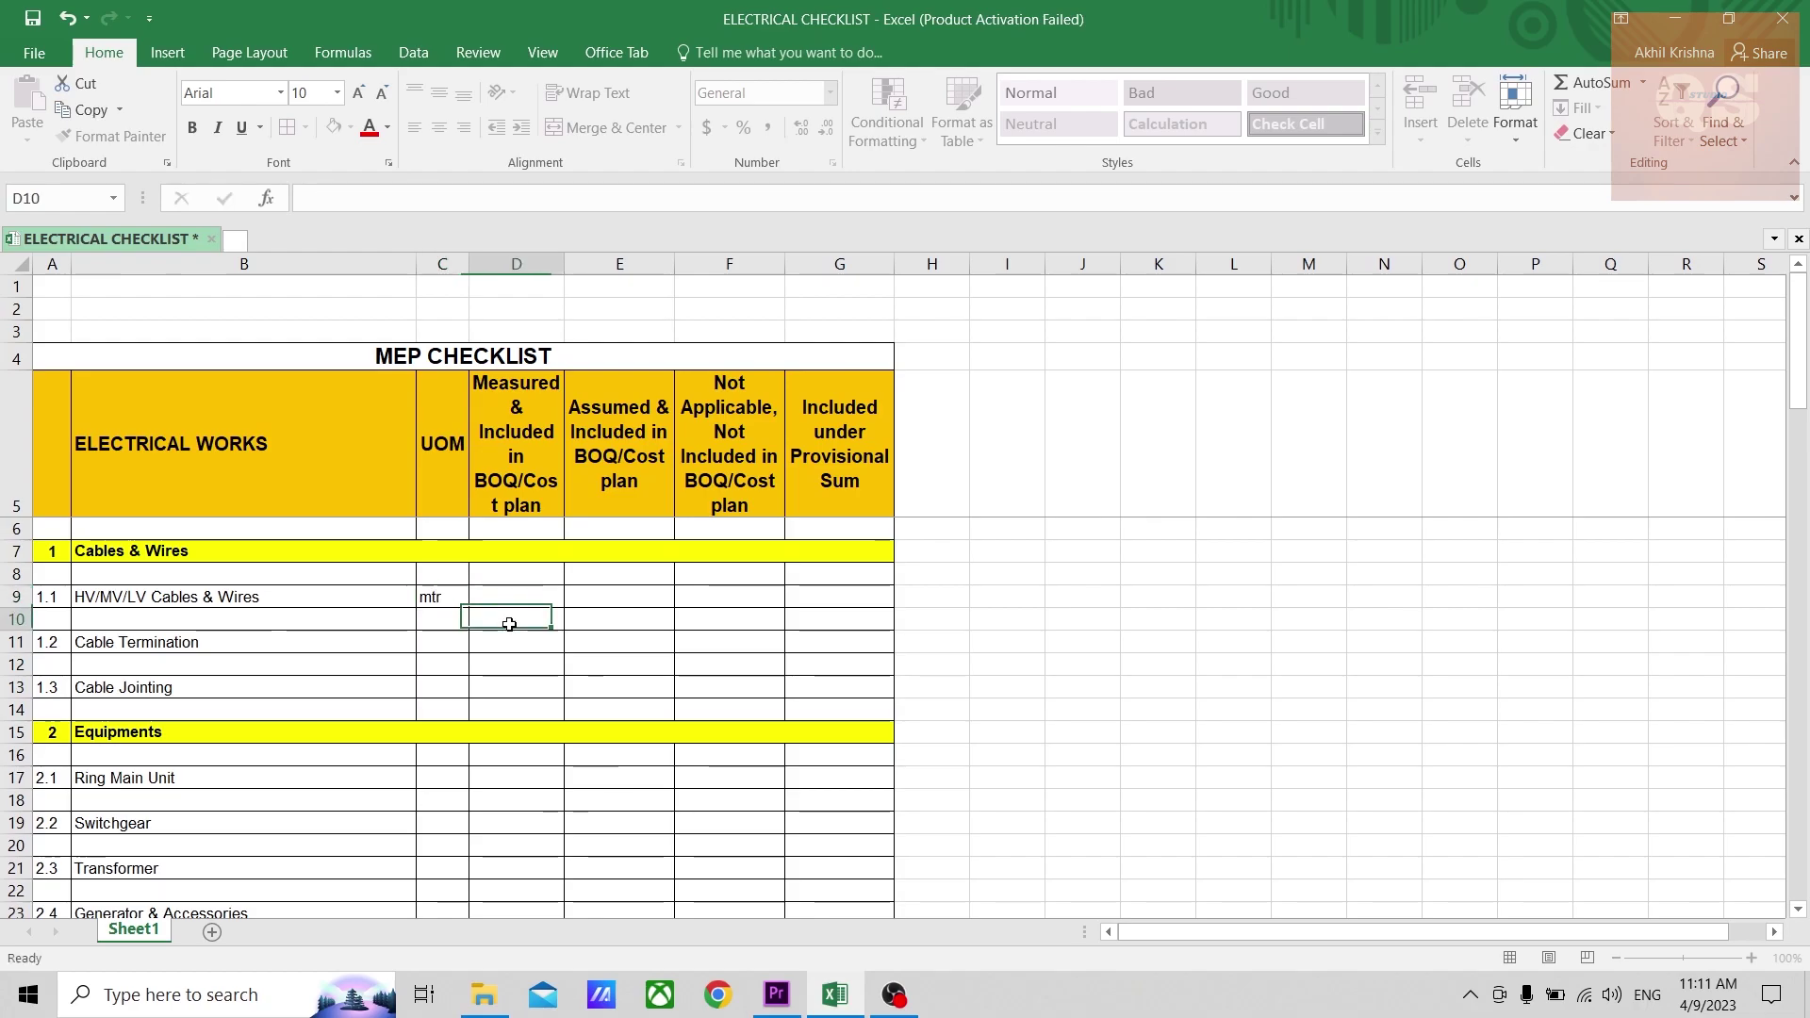
left_click(445, 597)
left_click(439, 128)
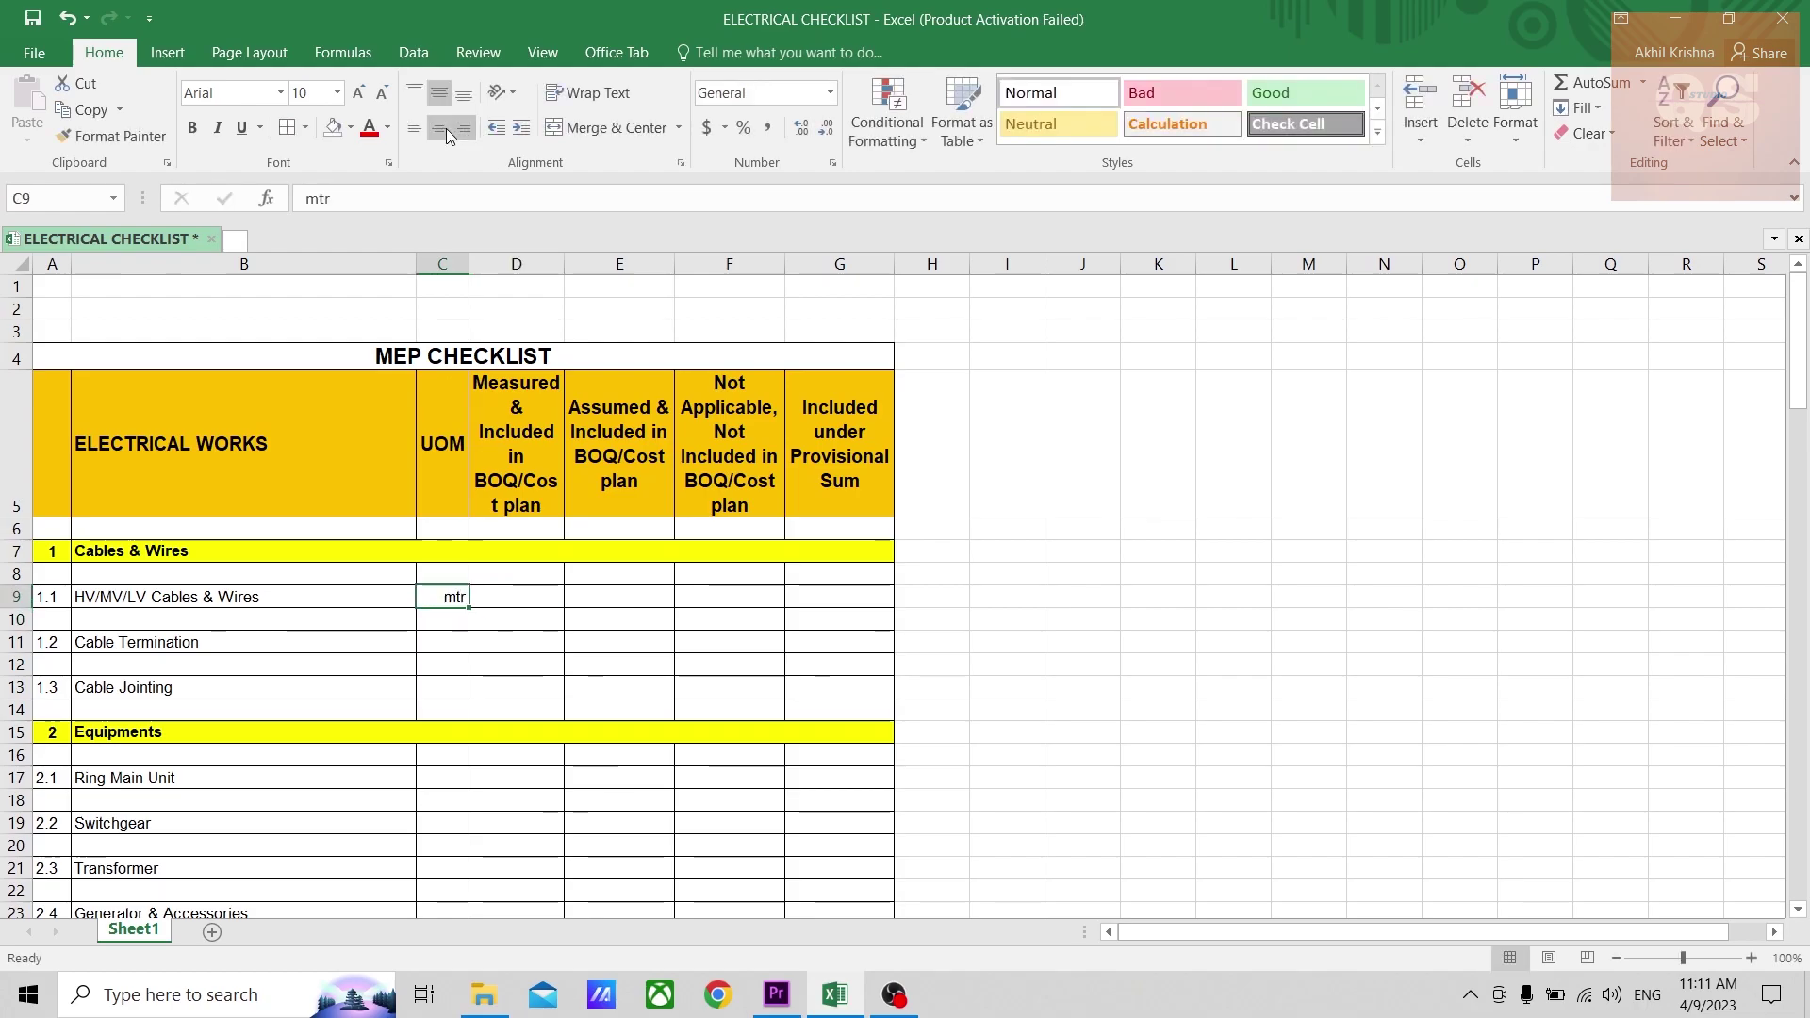
Fill the Measured & Included cell D9 light green.
left_click(519, 599)
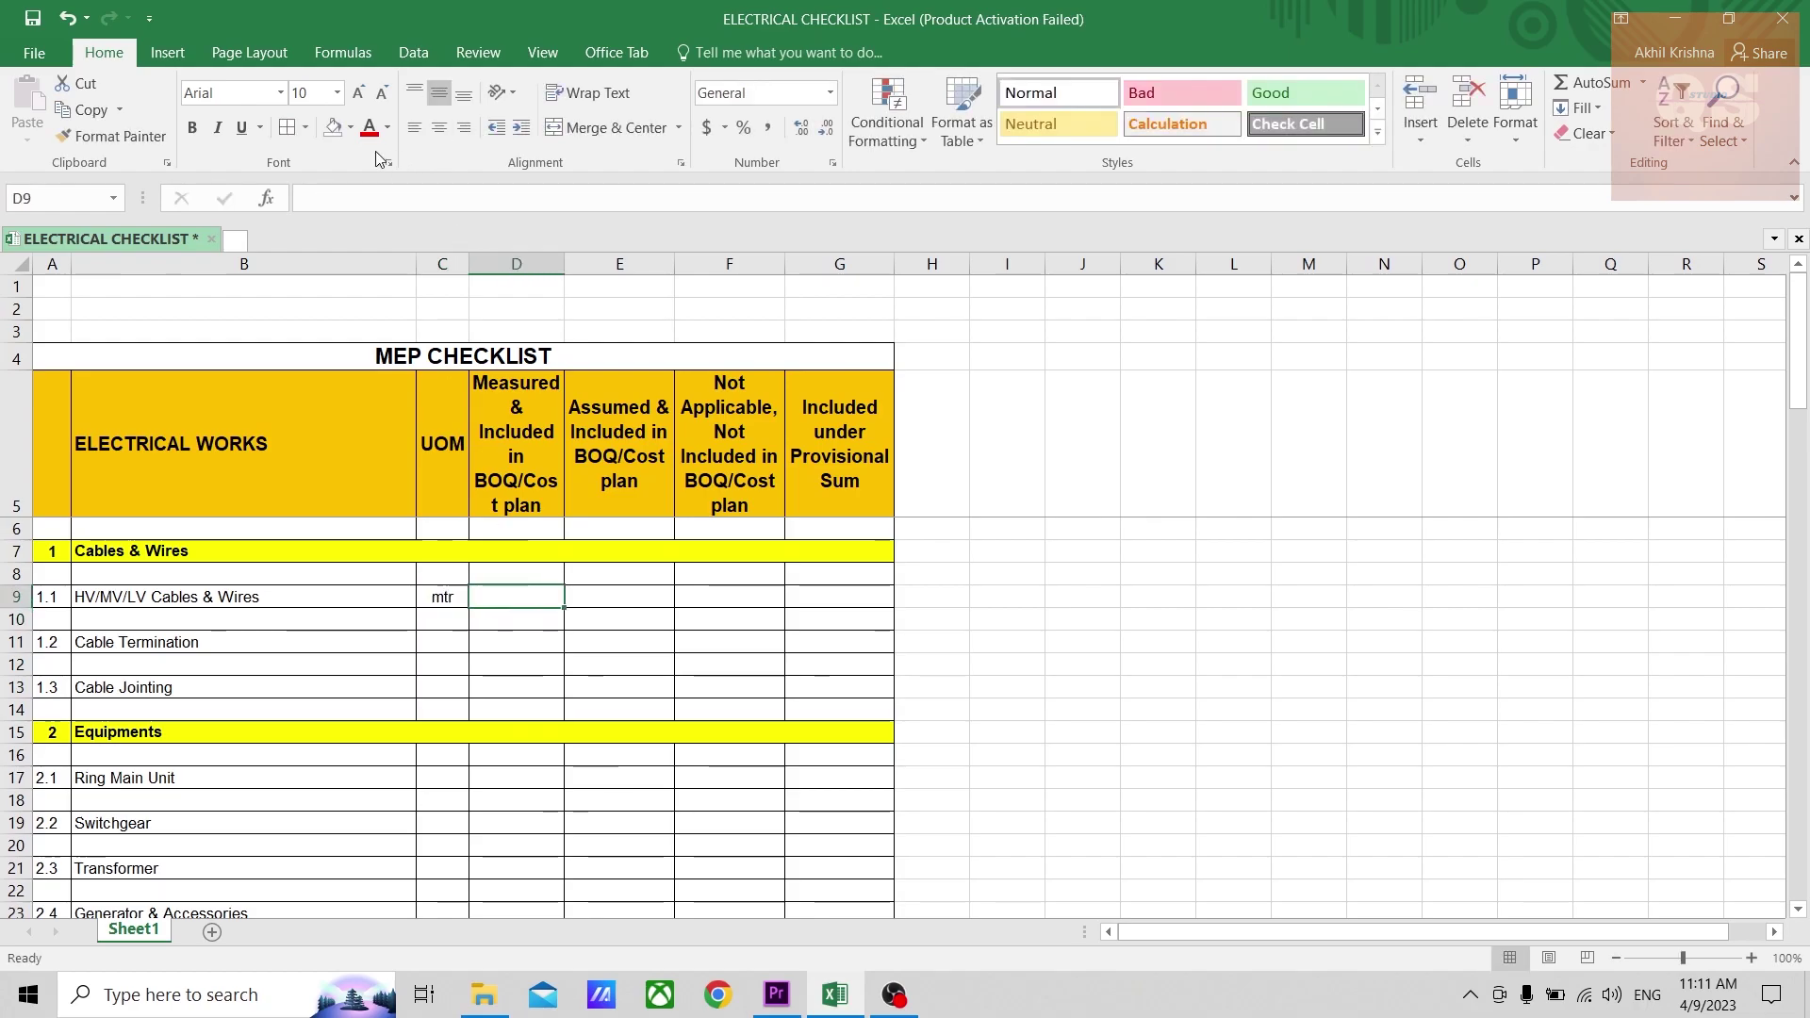
left_click(349, 127)
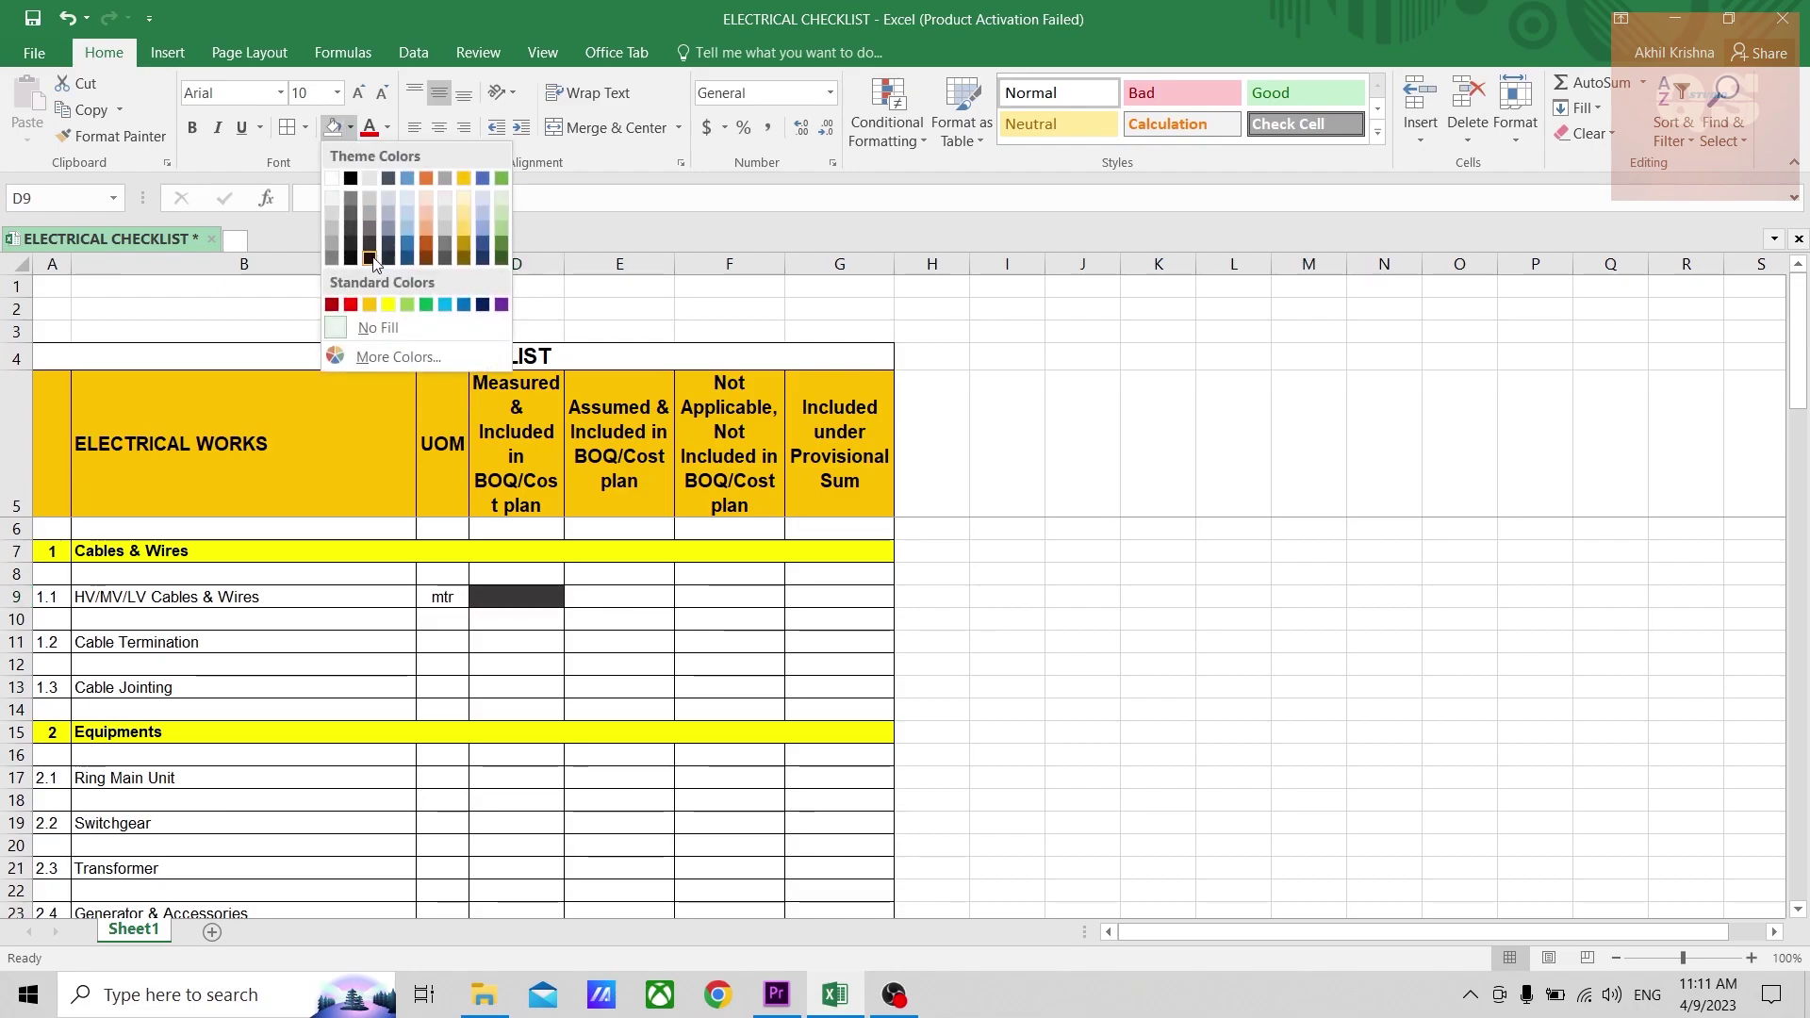
left_click(406, 303)
left_click(547, 662)
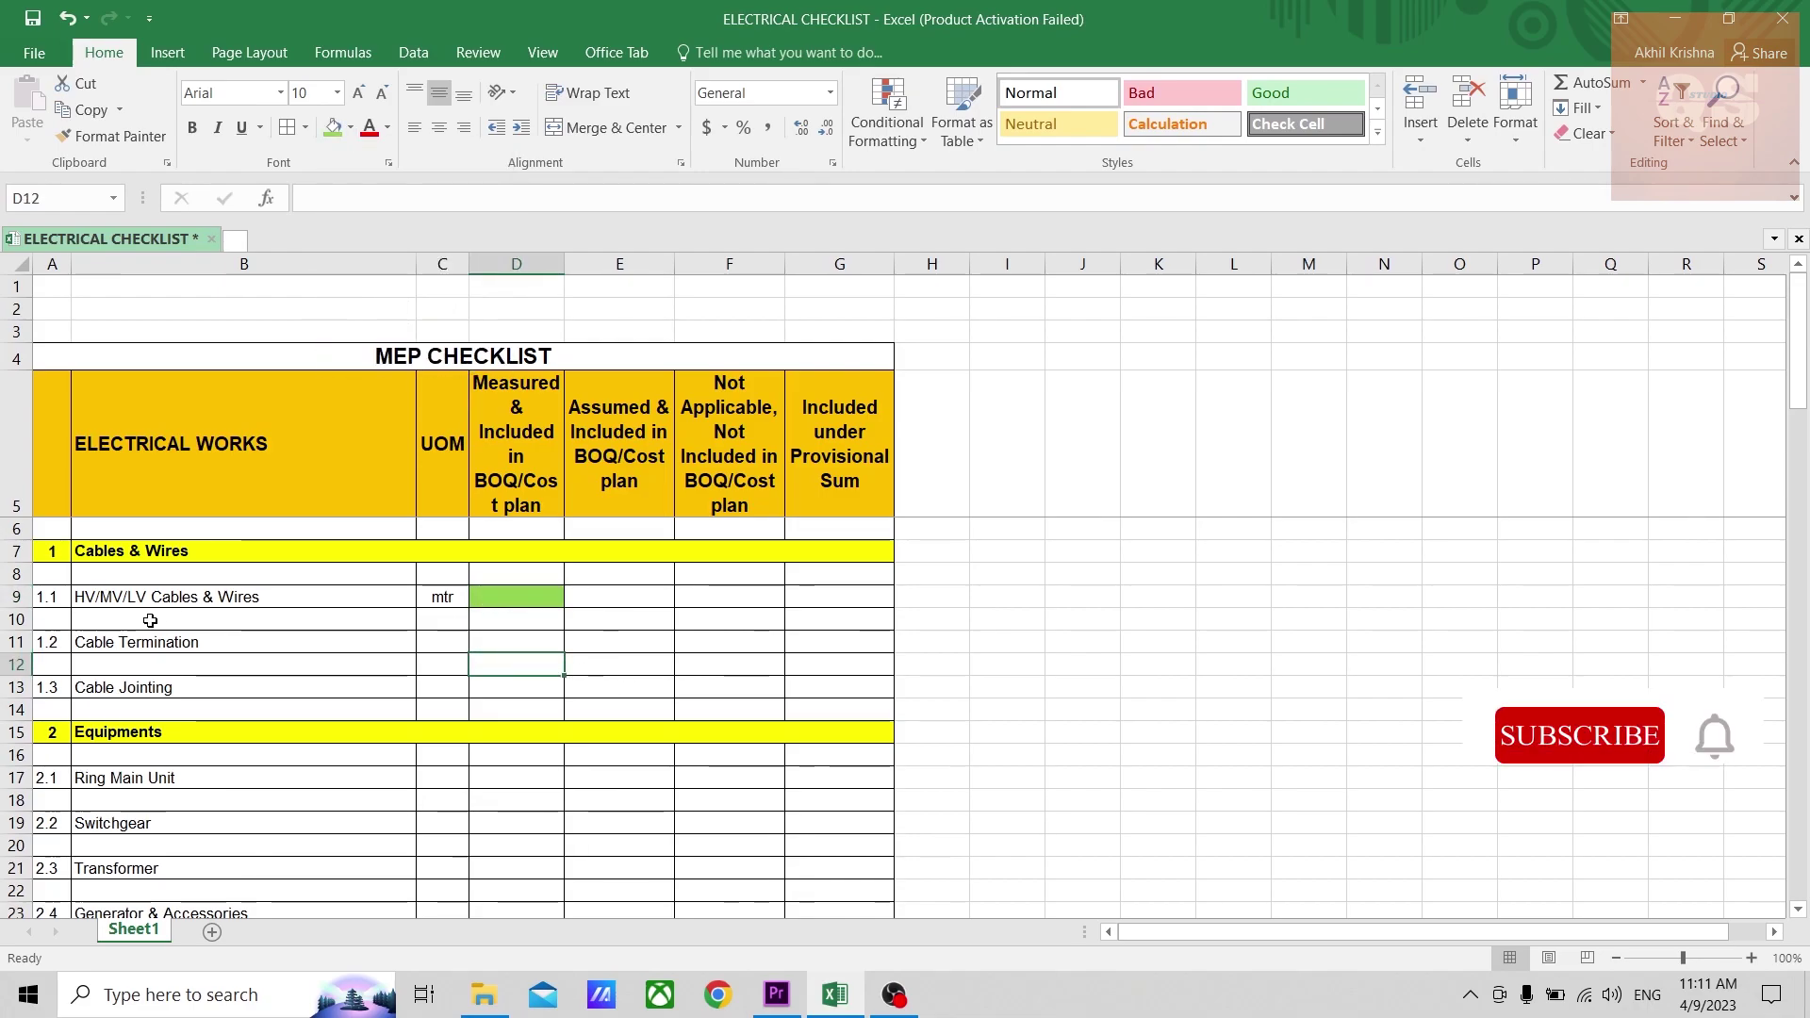
scroll(515, 641, "down", 2)
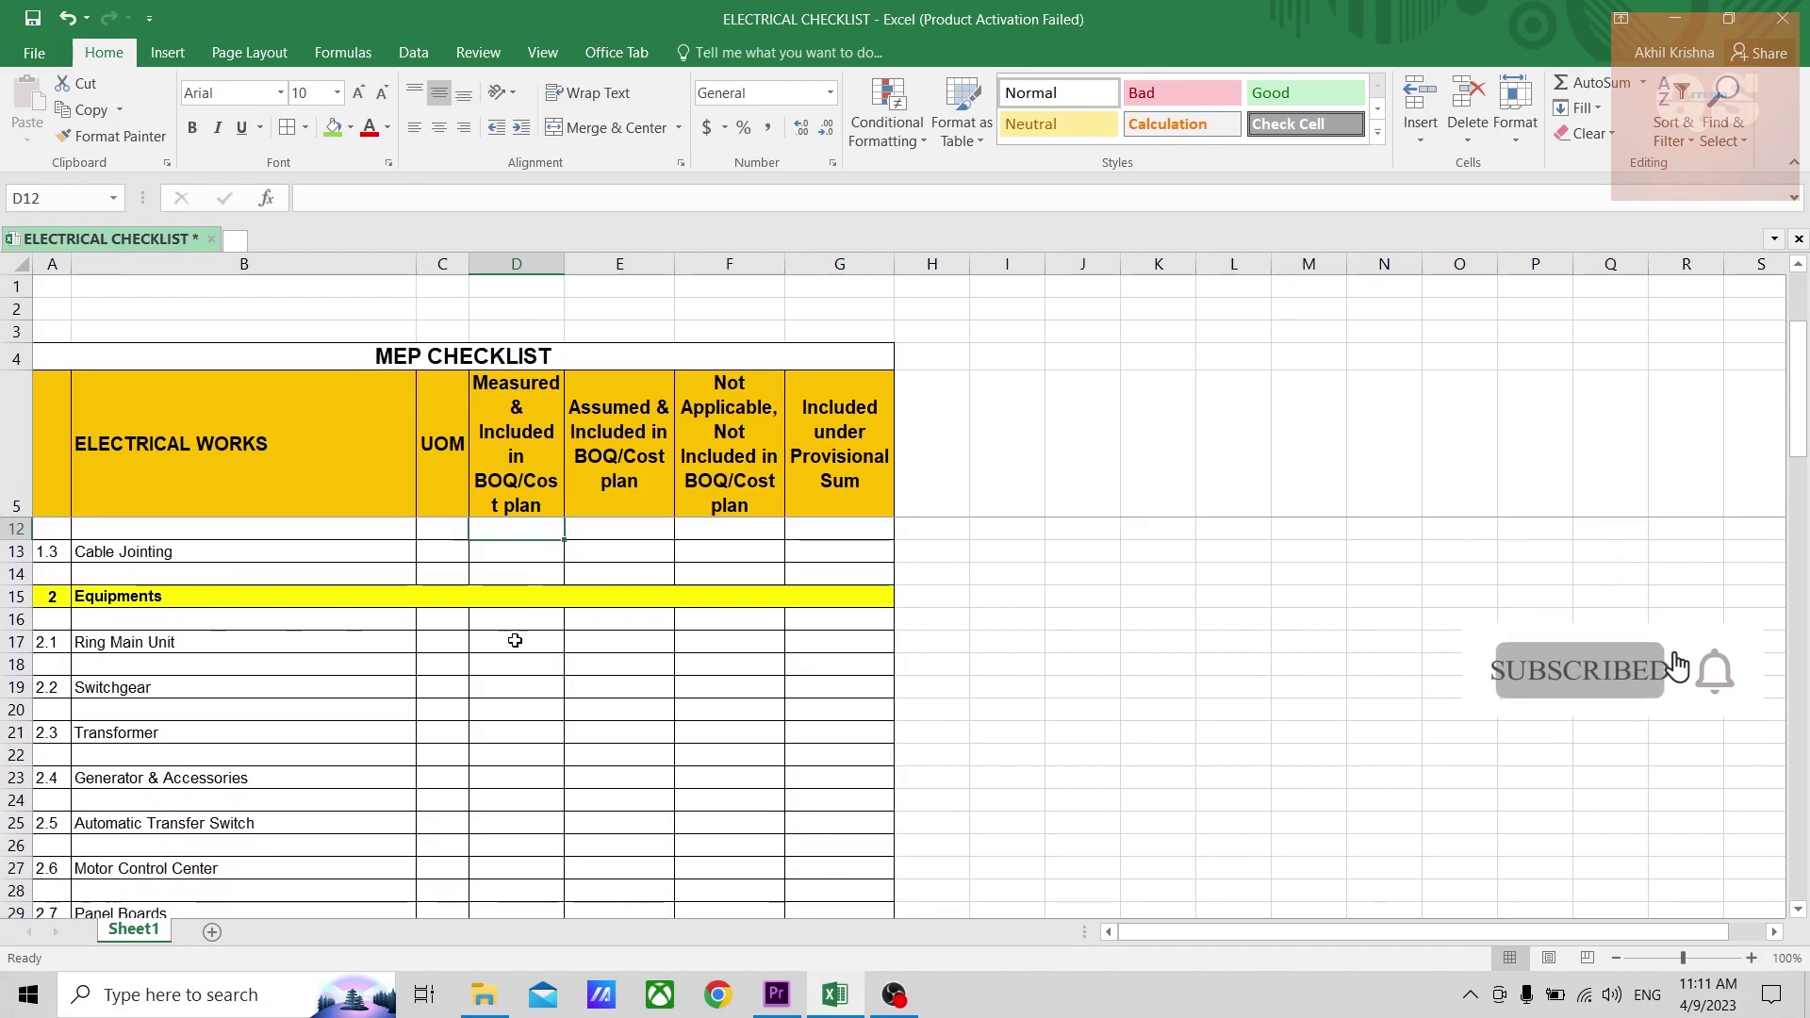
scroll(514, 641, "down", 3)
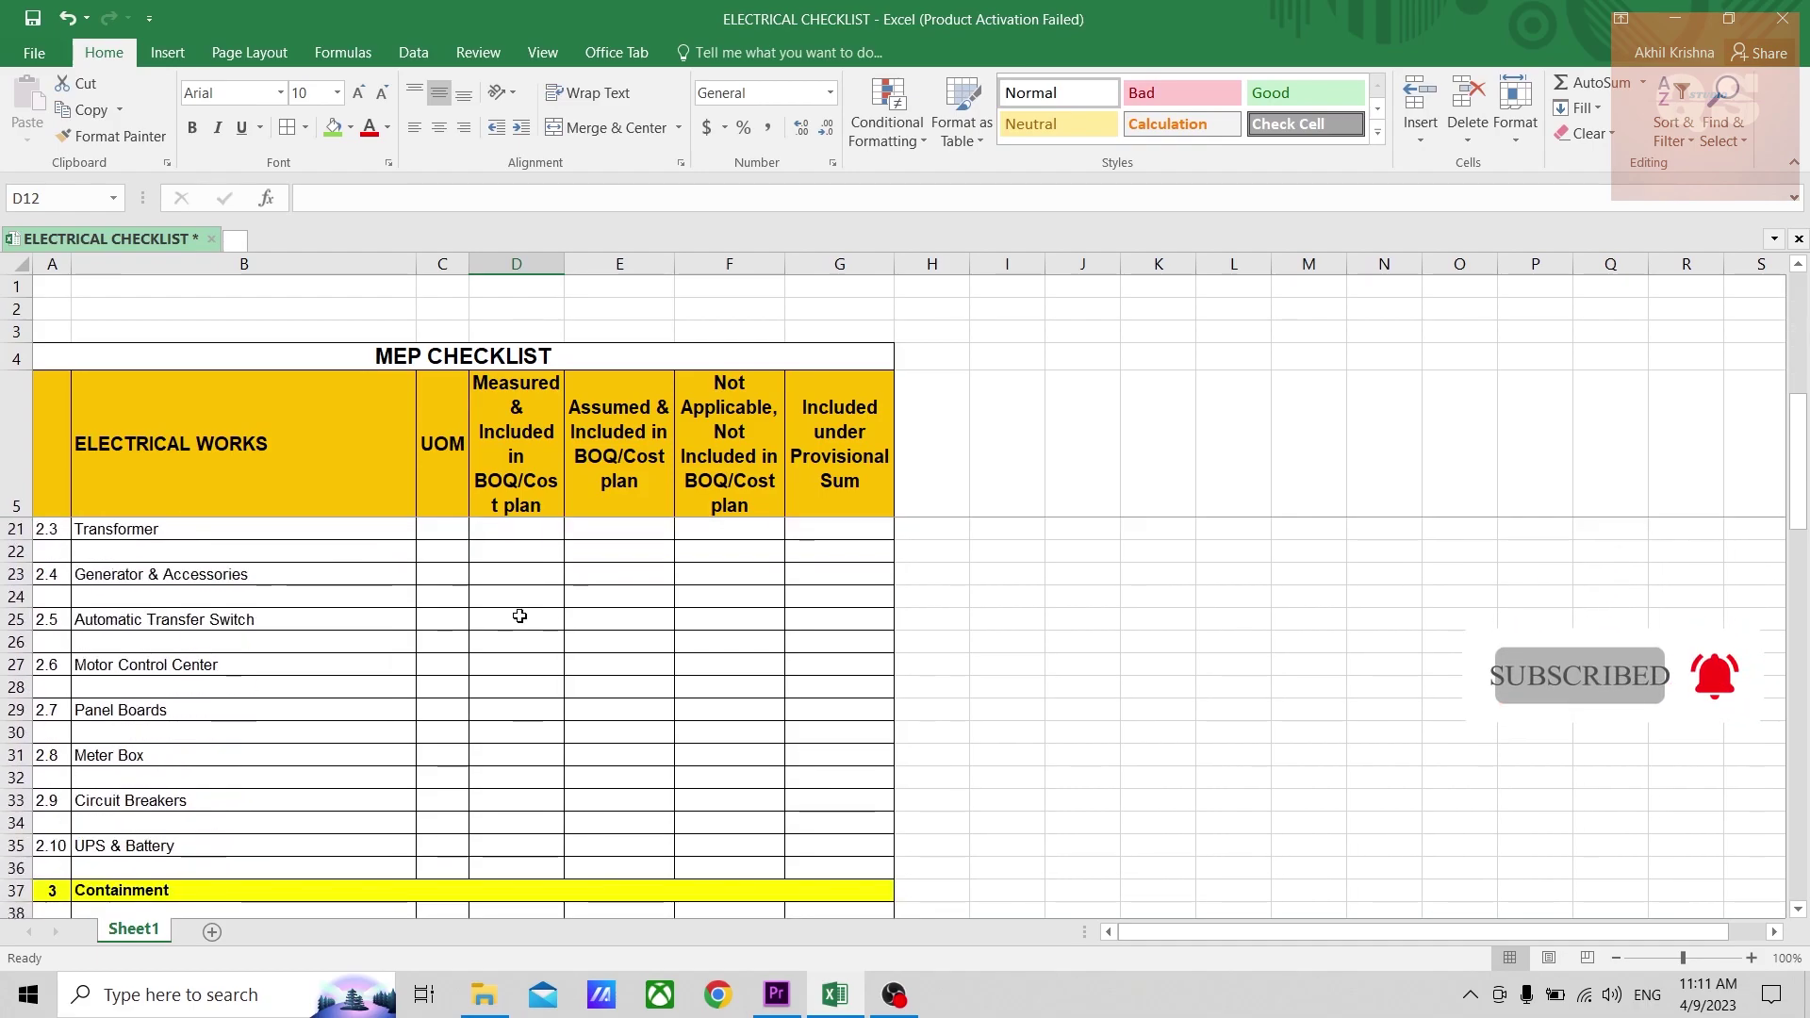
scroll(517, 619, "up", 5)
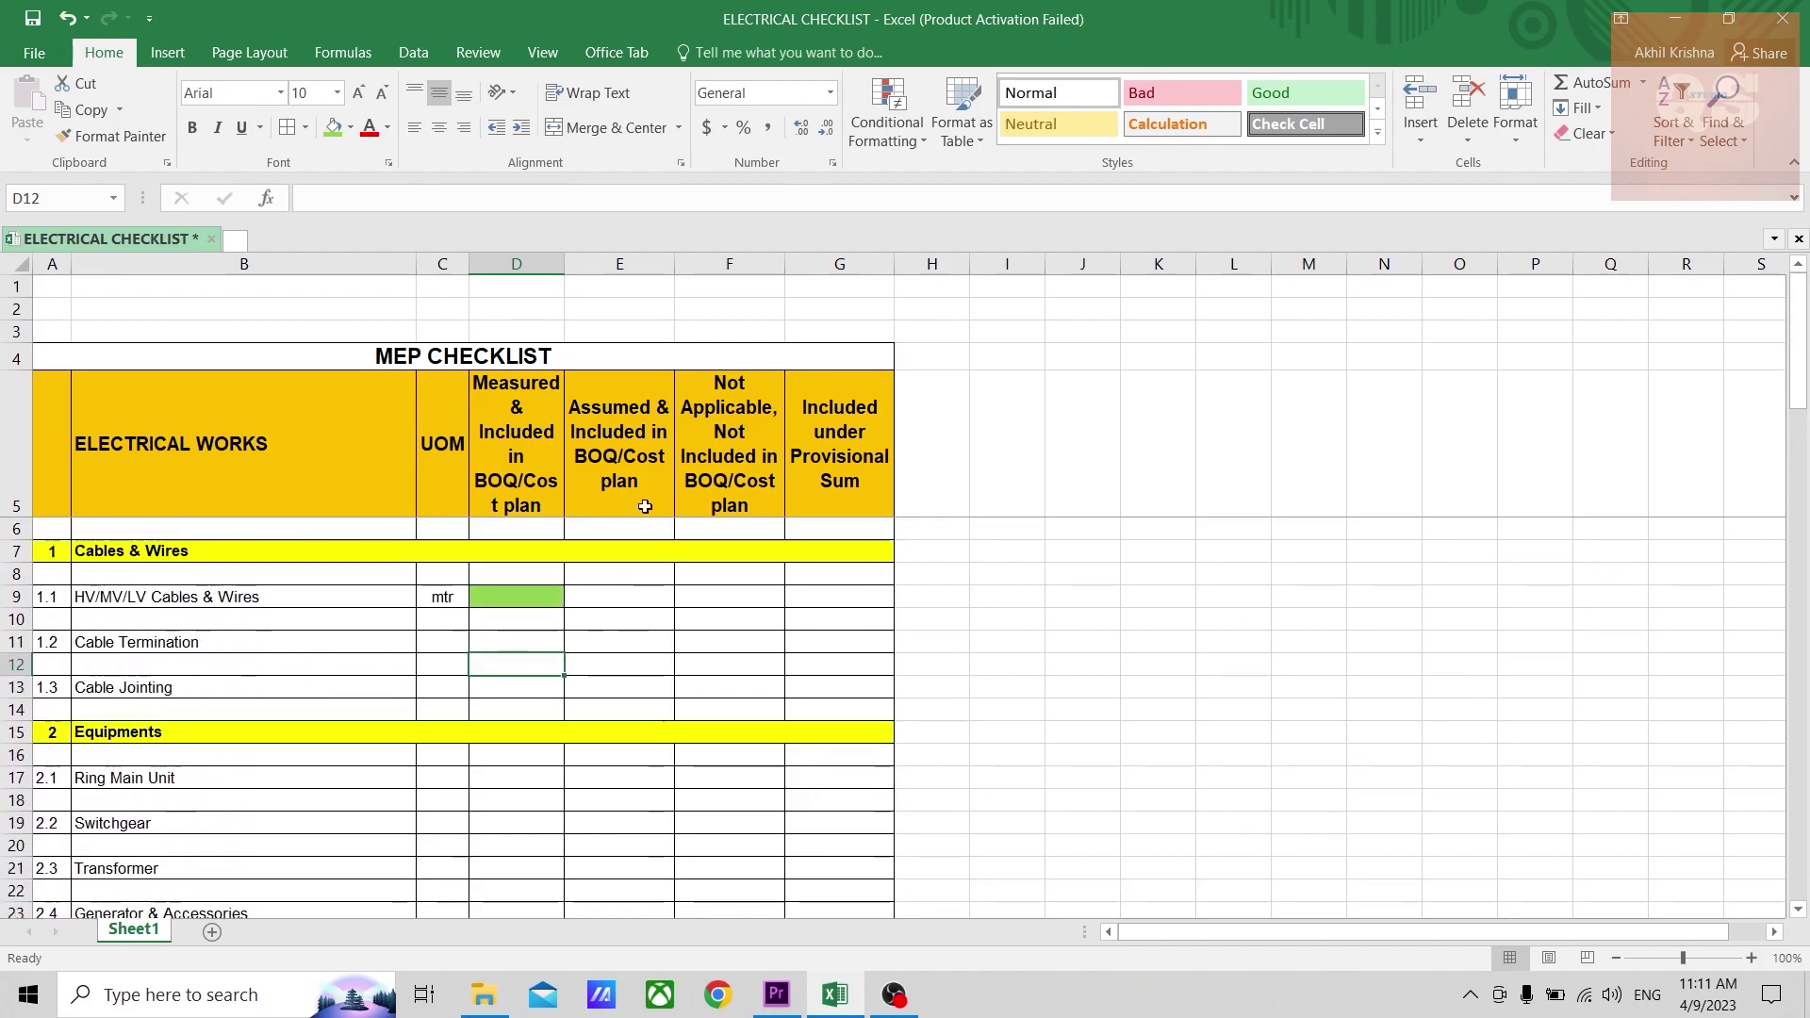
Find the Switchgear row 19 and fill its Assumed & Included cell E19 light green.
left_click(617, 265)
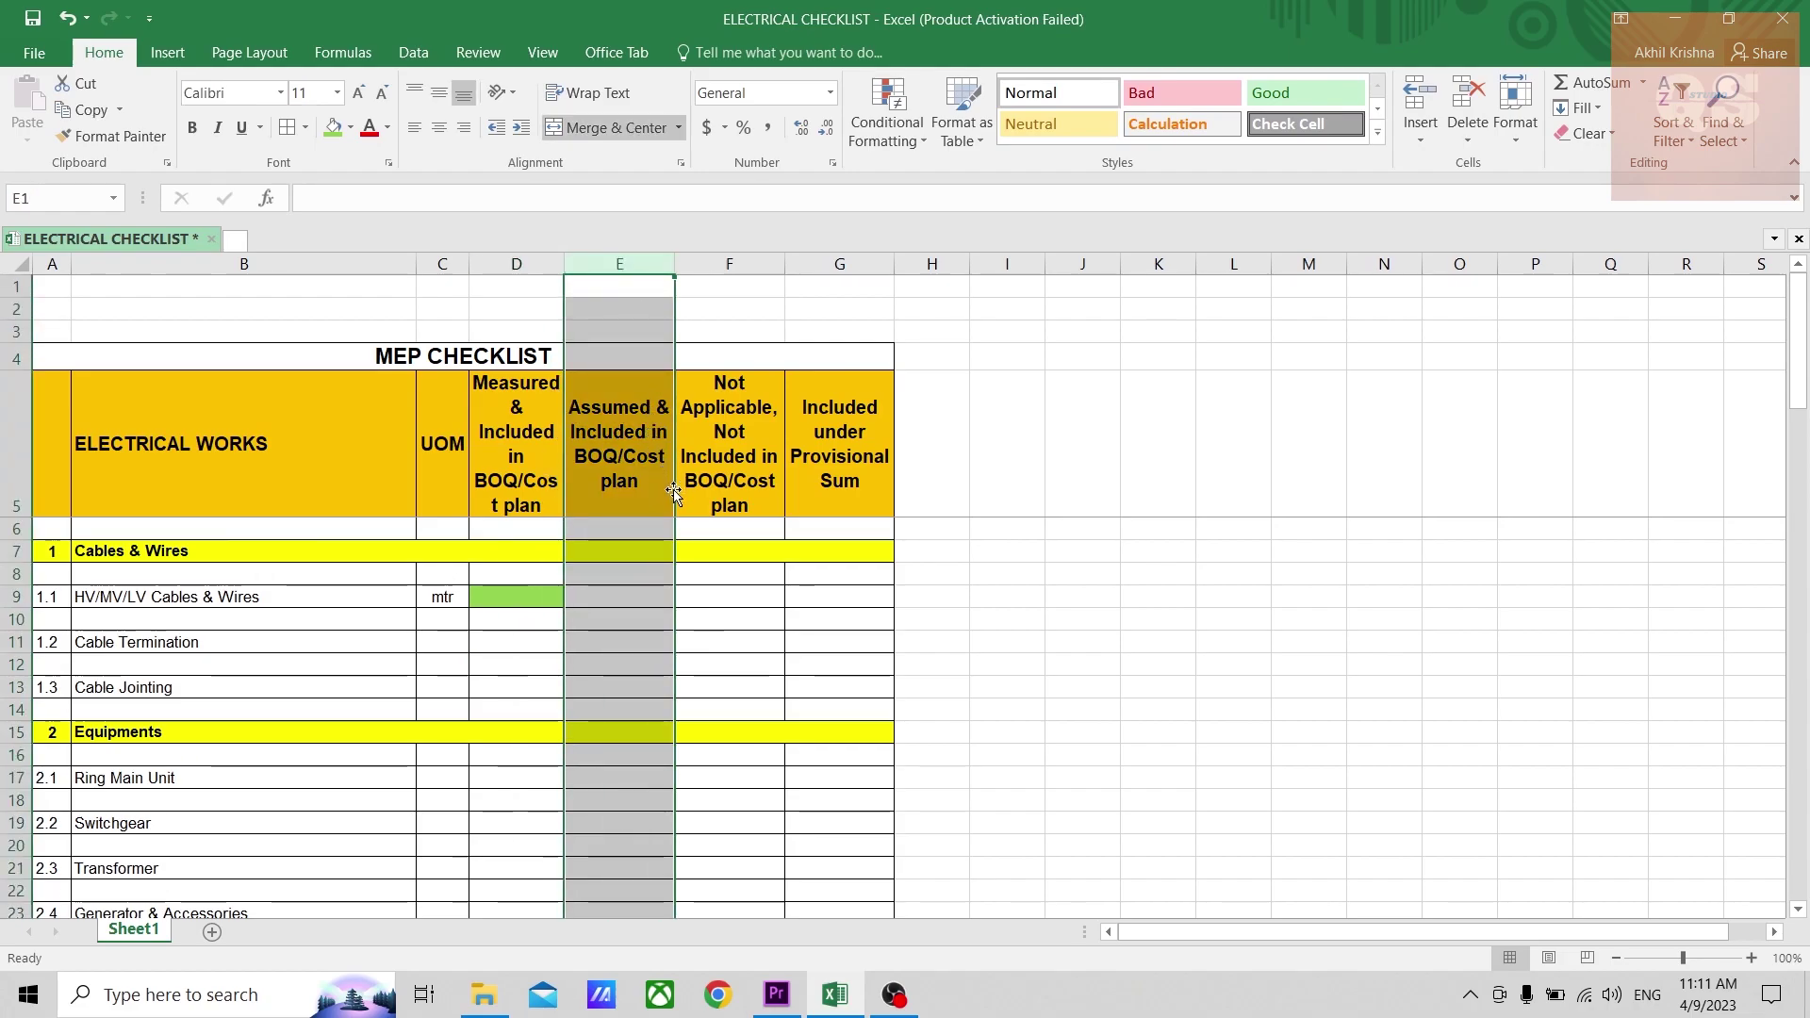
left_click(633, 601)
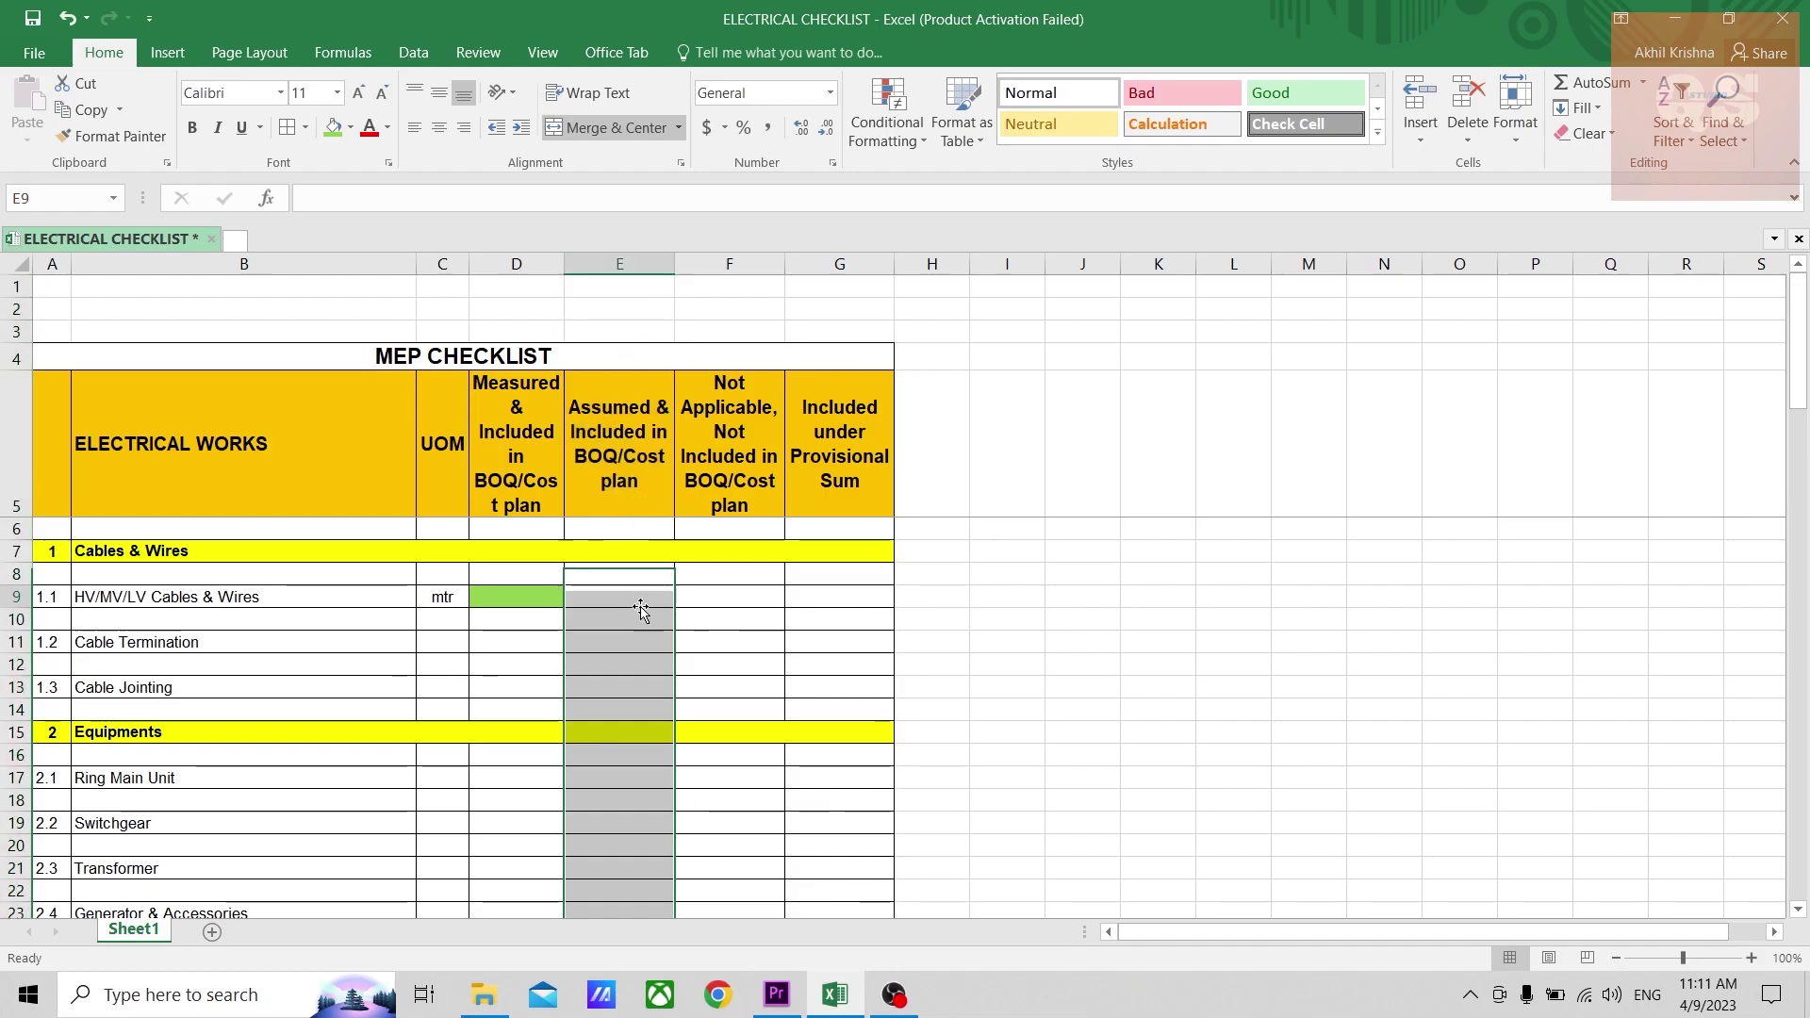
scroll(419, 662, "down", 2)
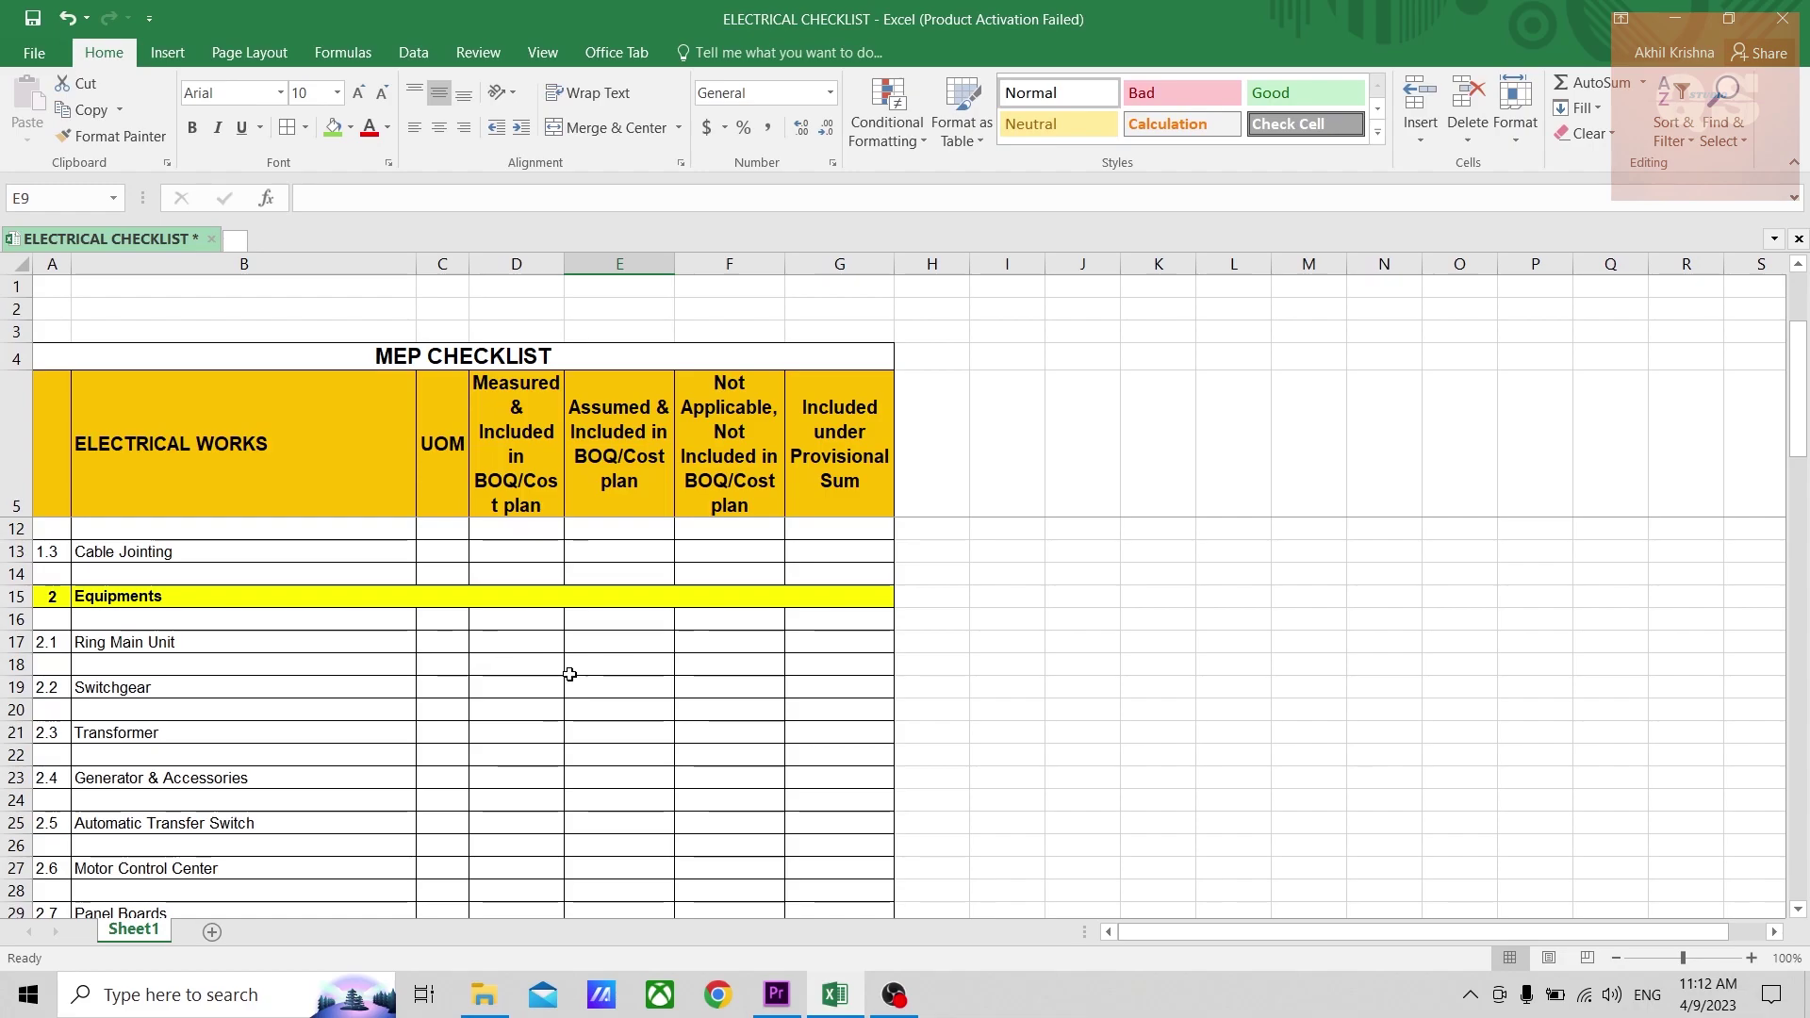
scroll(634, 660, "up", 2)
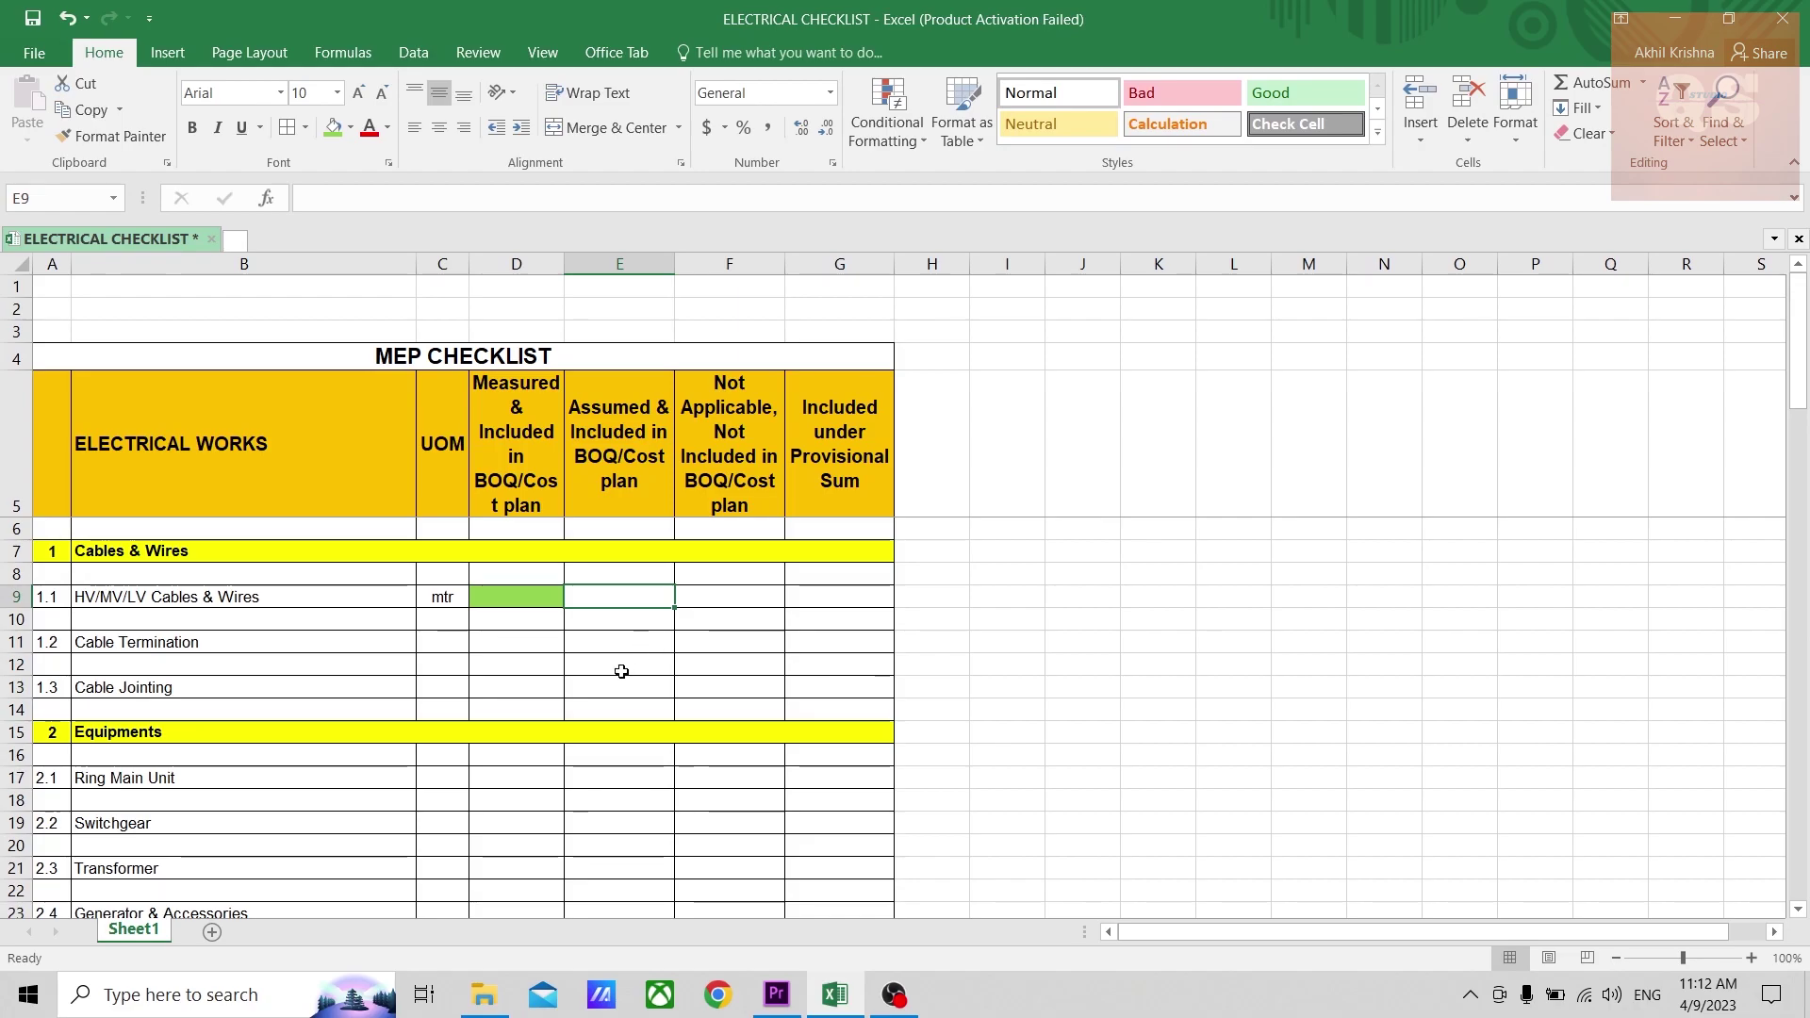
left_click(17, 822)
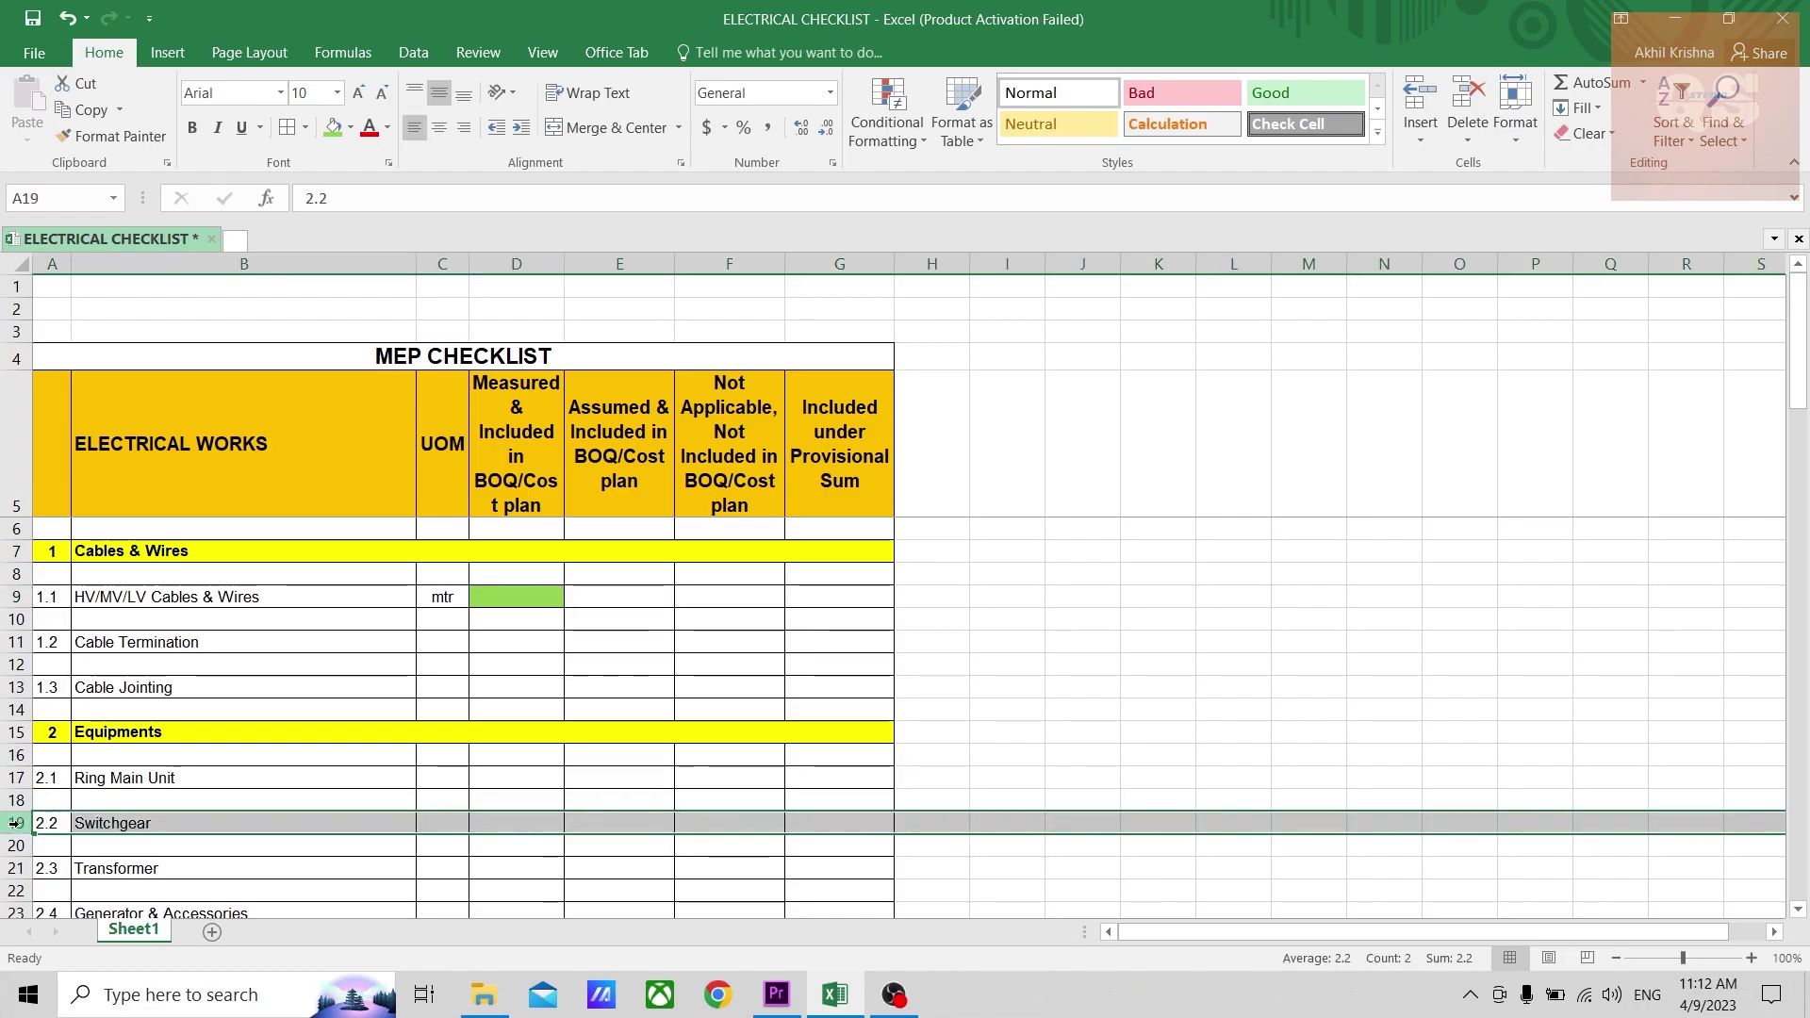
left_click(620, 821)
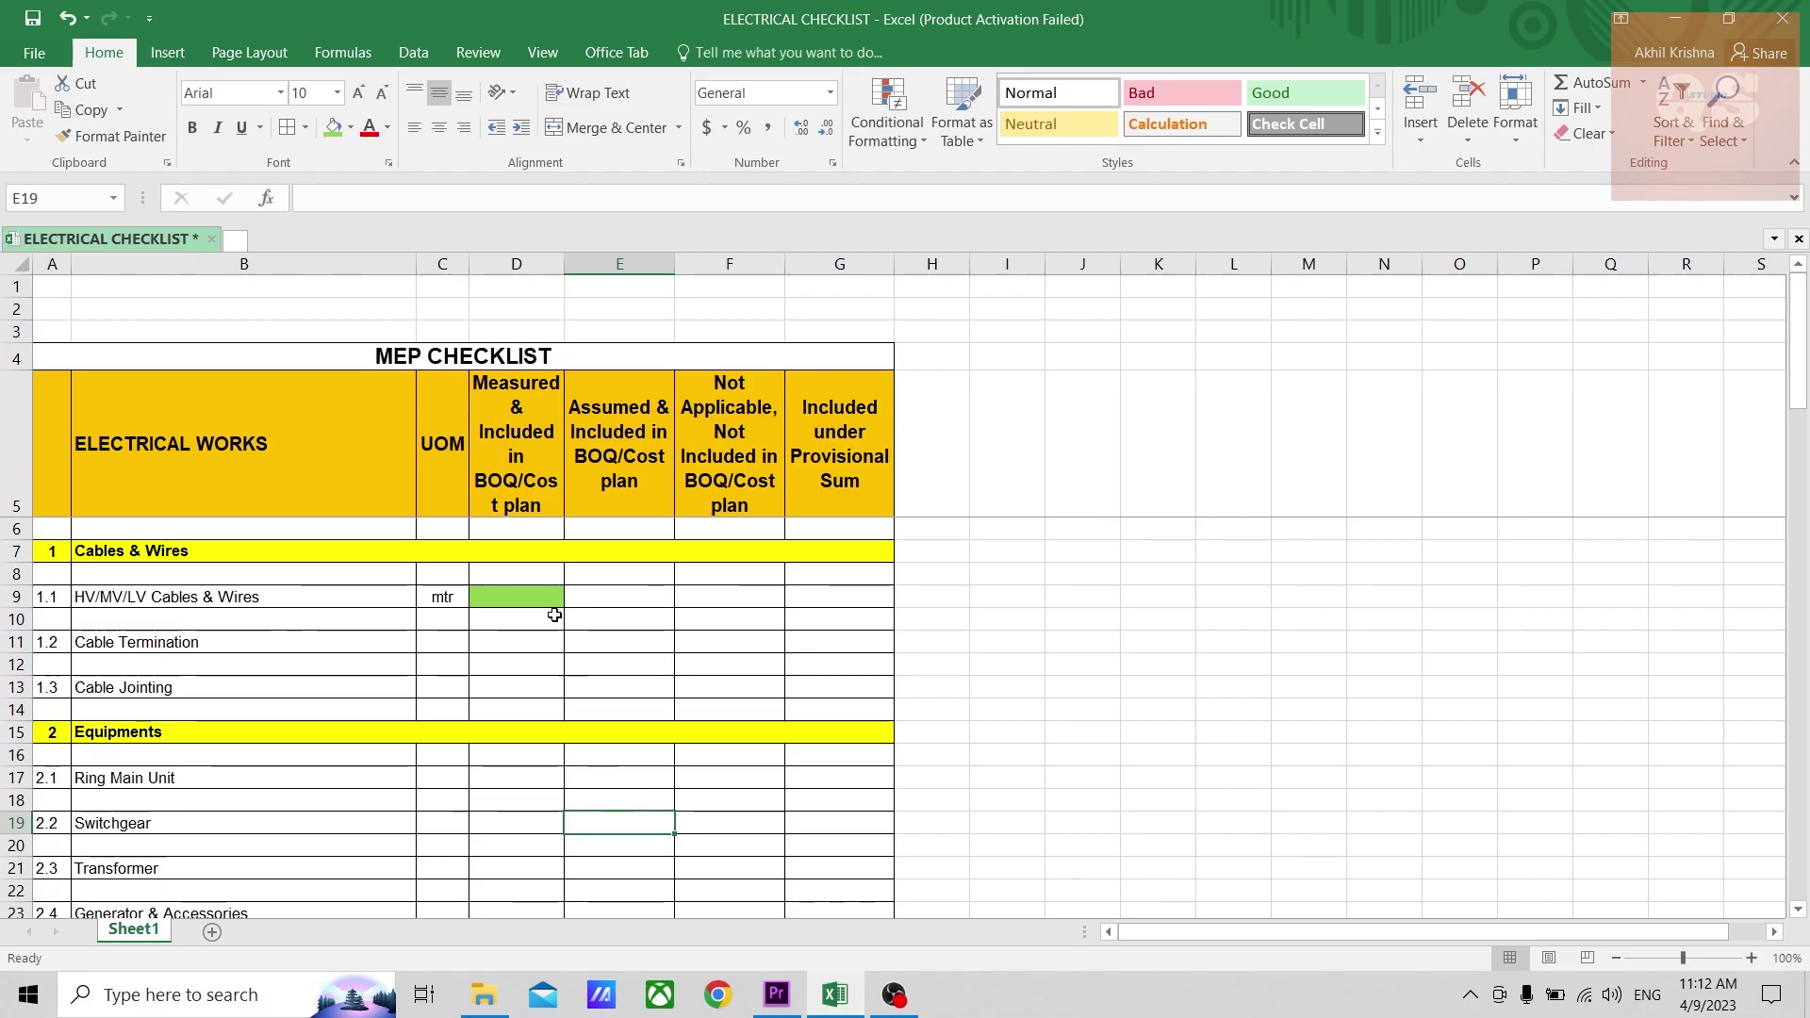
left_click(333, 127)
scroll(580, 699, "down", 3)
scroll(595, 801, "up", 3)
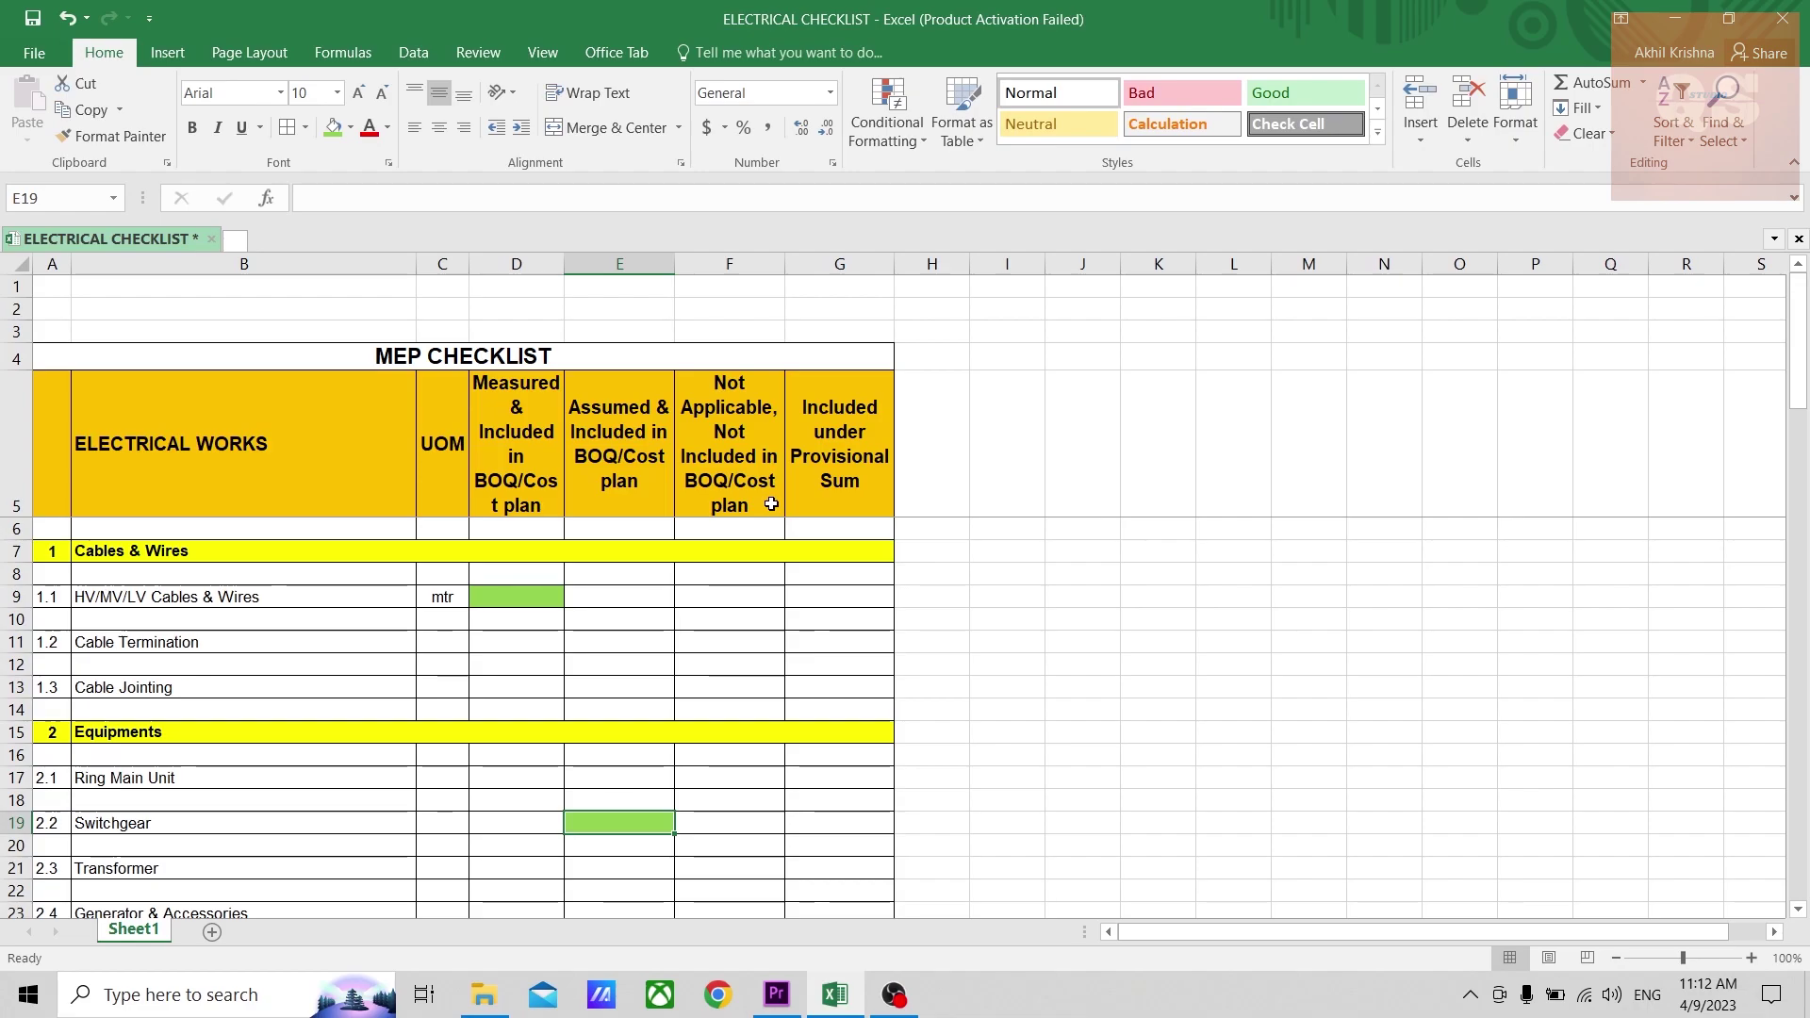
Fill the Air Terminal cell F75 under Not Applicable light green.
scroll(771, 505, "down", 16)
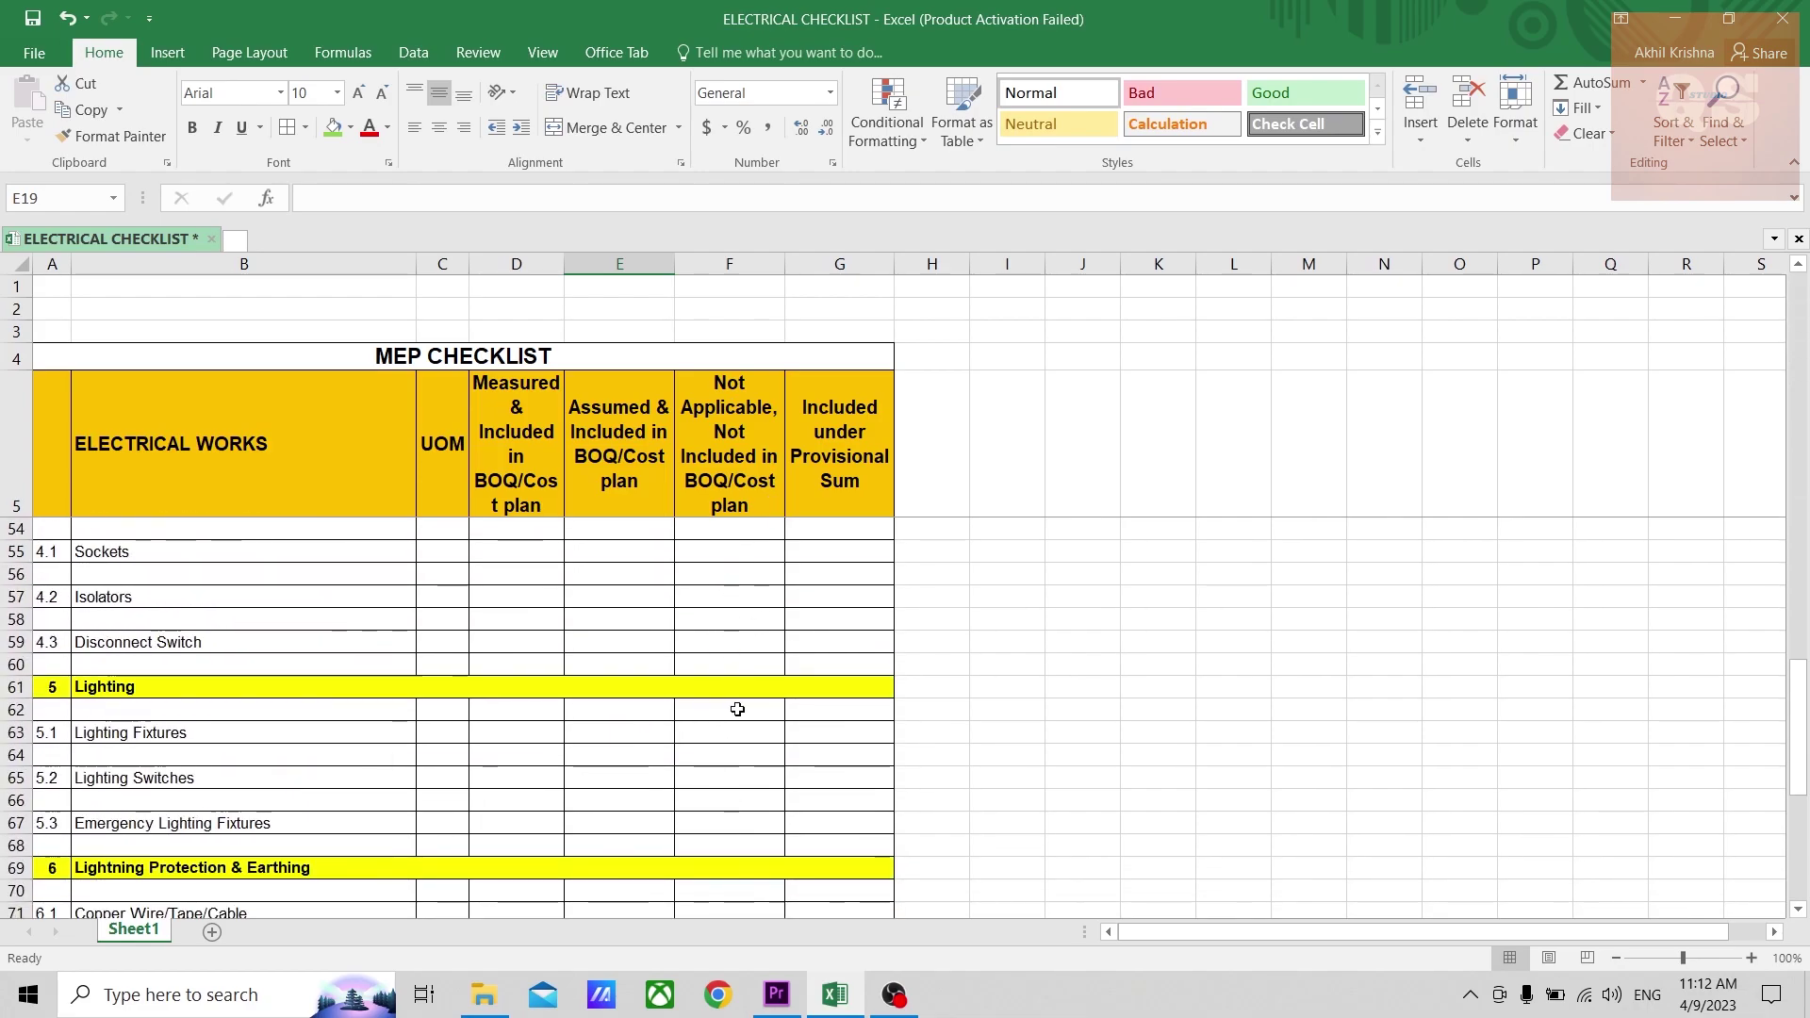
scroll(753, 716, "down", 3)
scroll(753, 716, "up", 1)
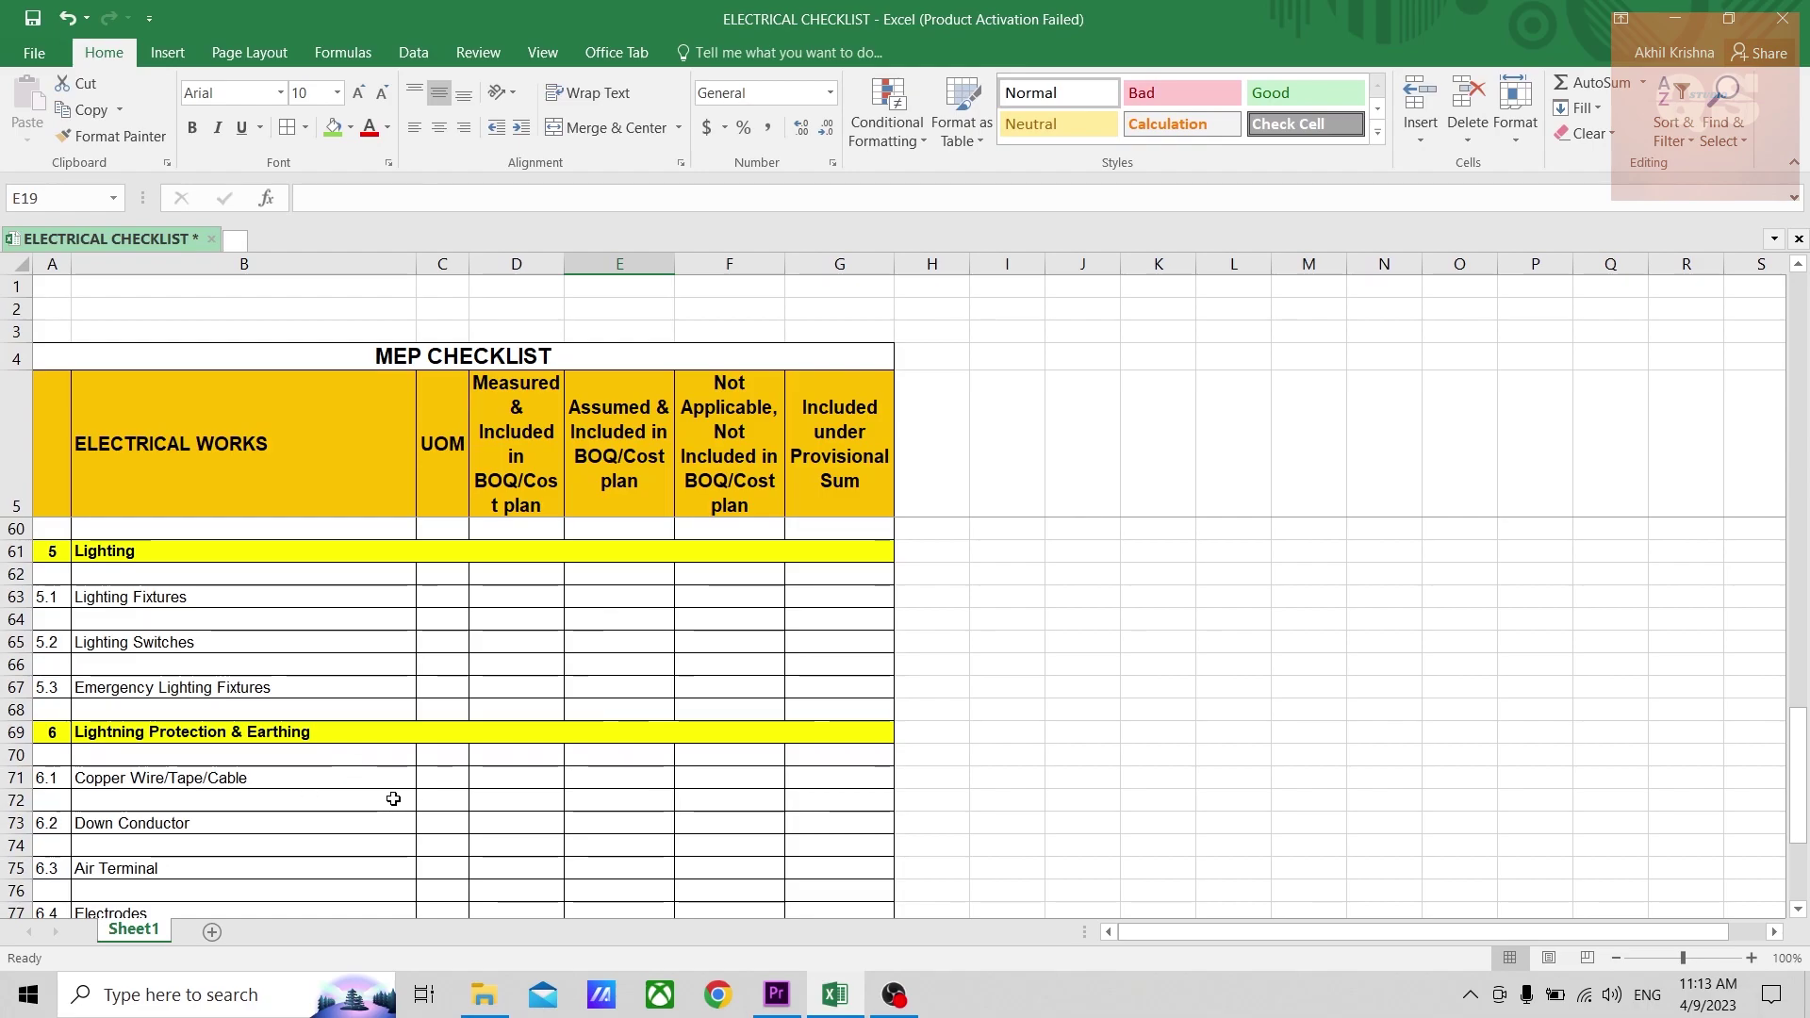
scroll(323, 801, "down", 2)
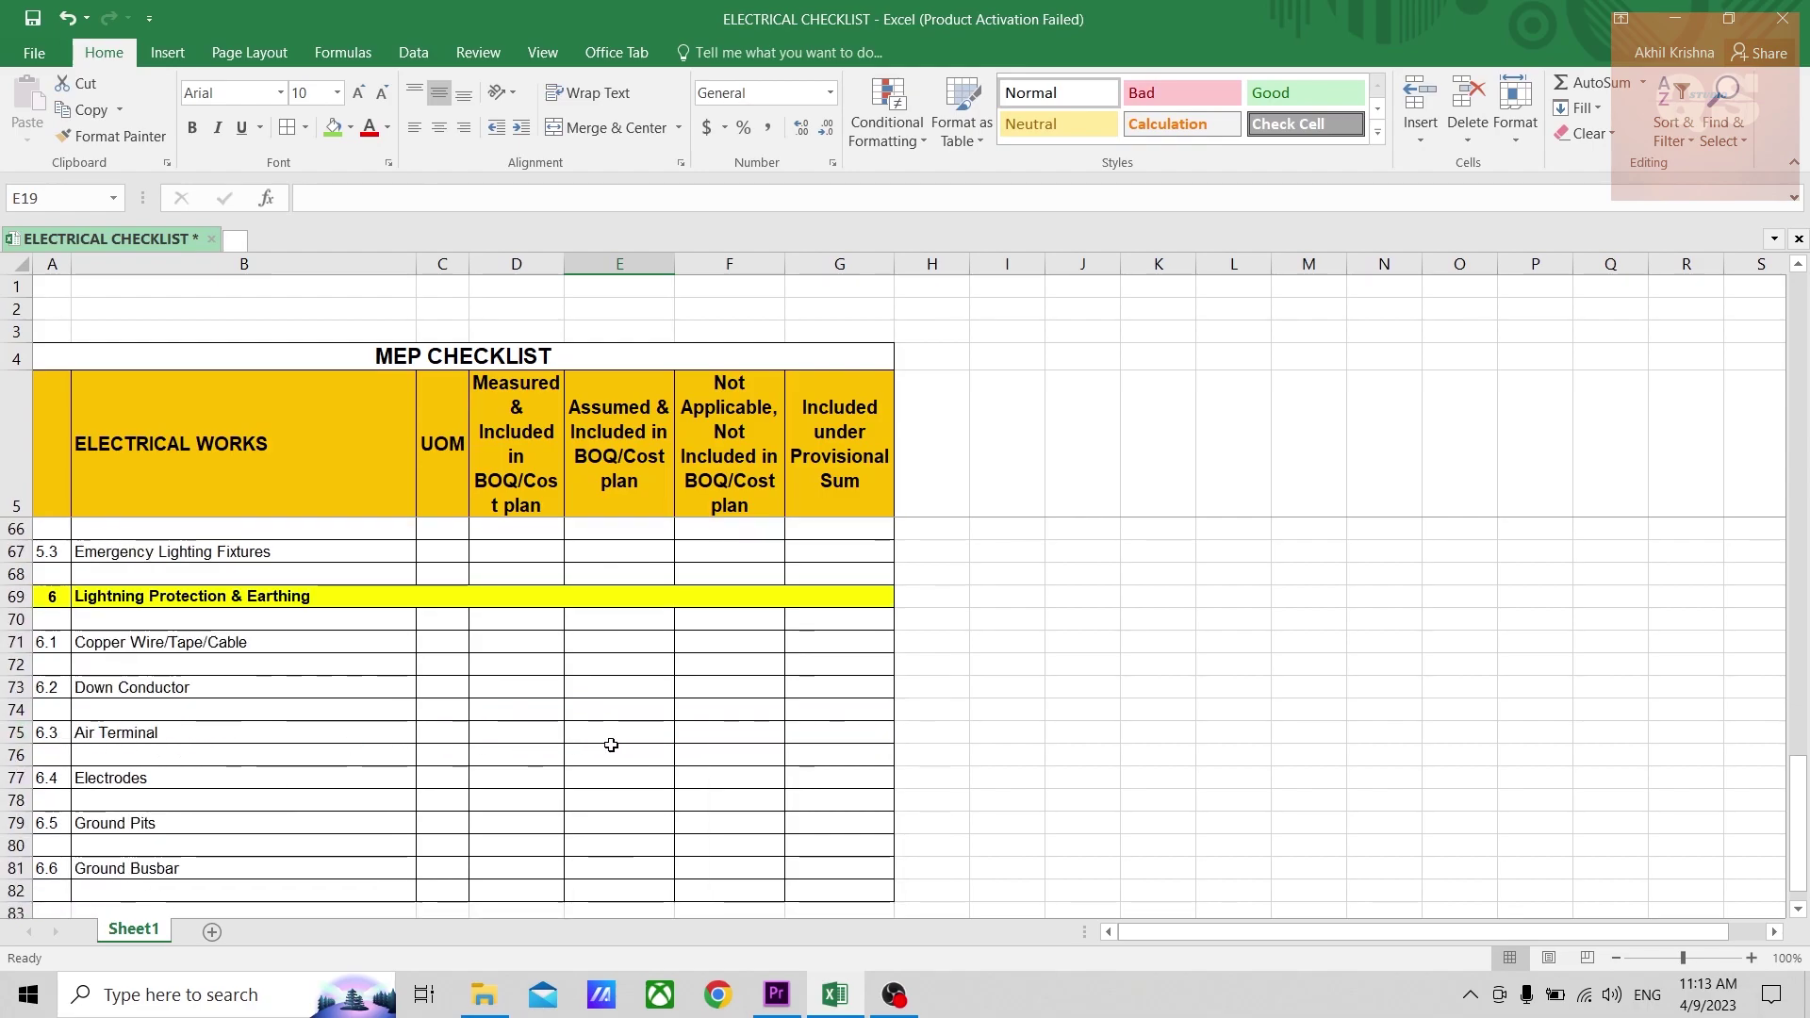
left_click(724, 732)
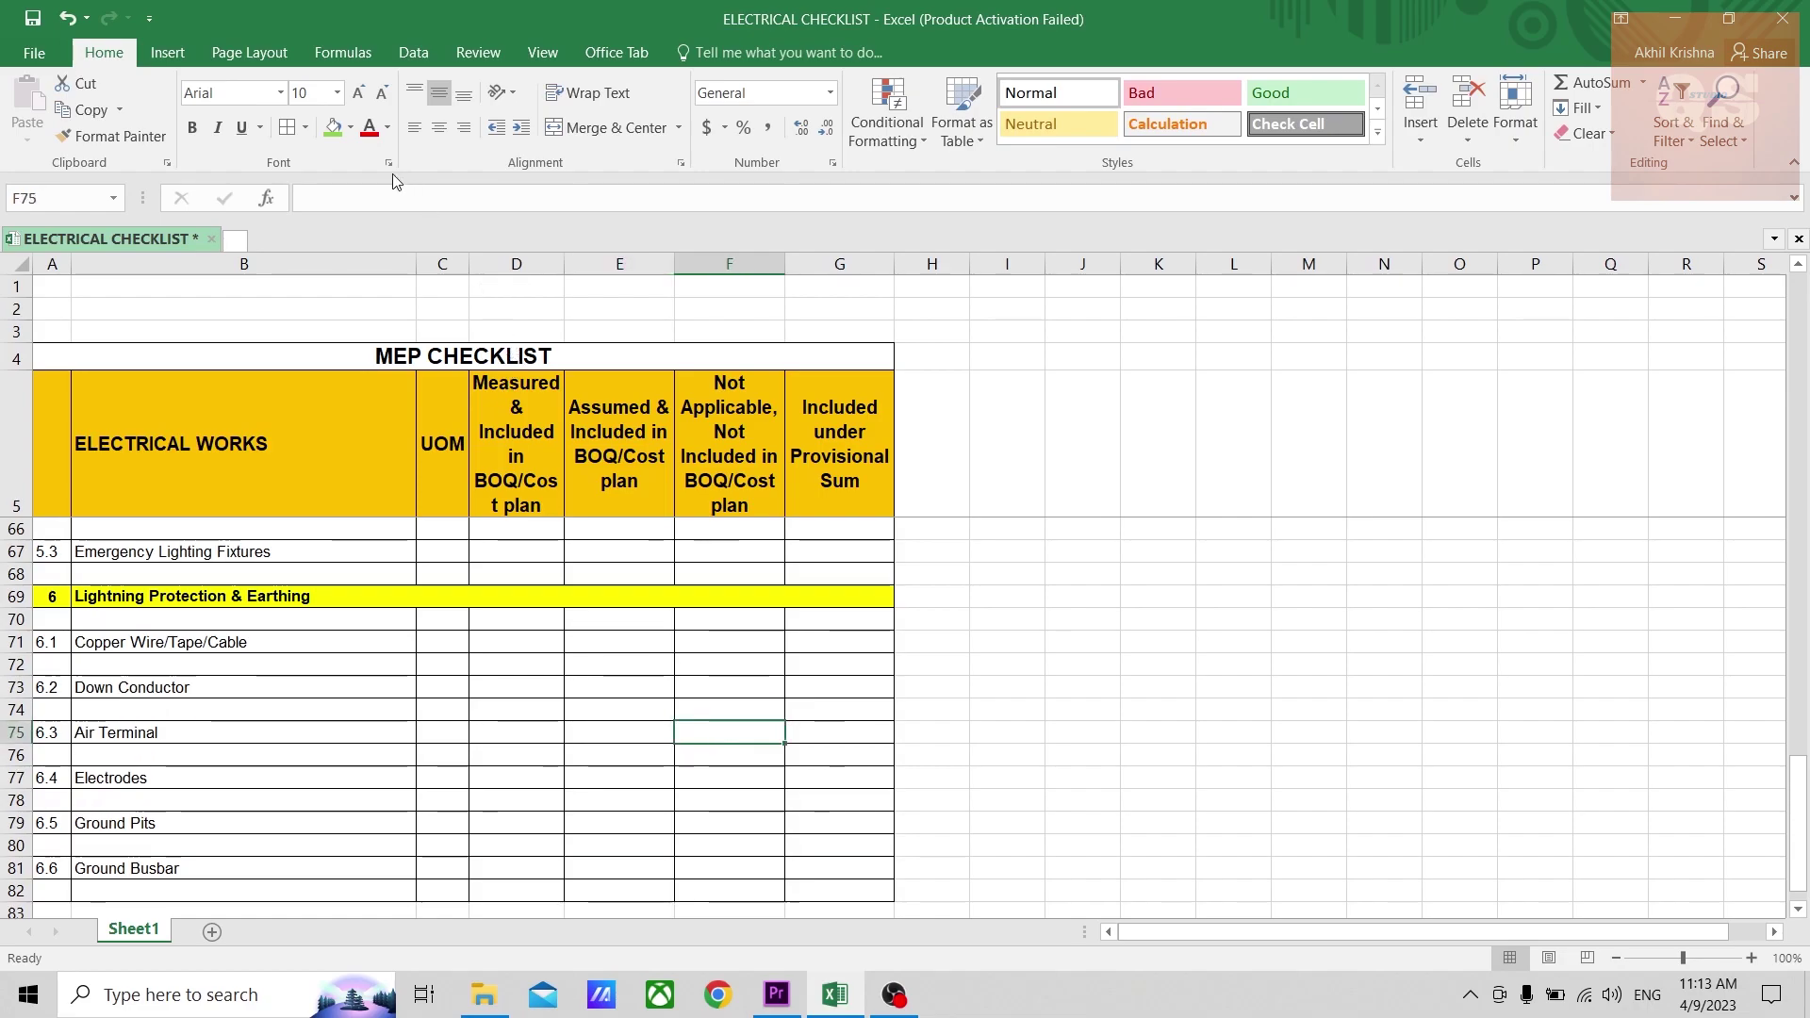
left_click(333, 132)
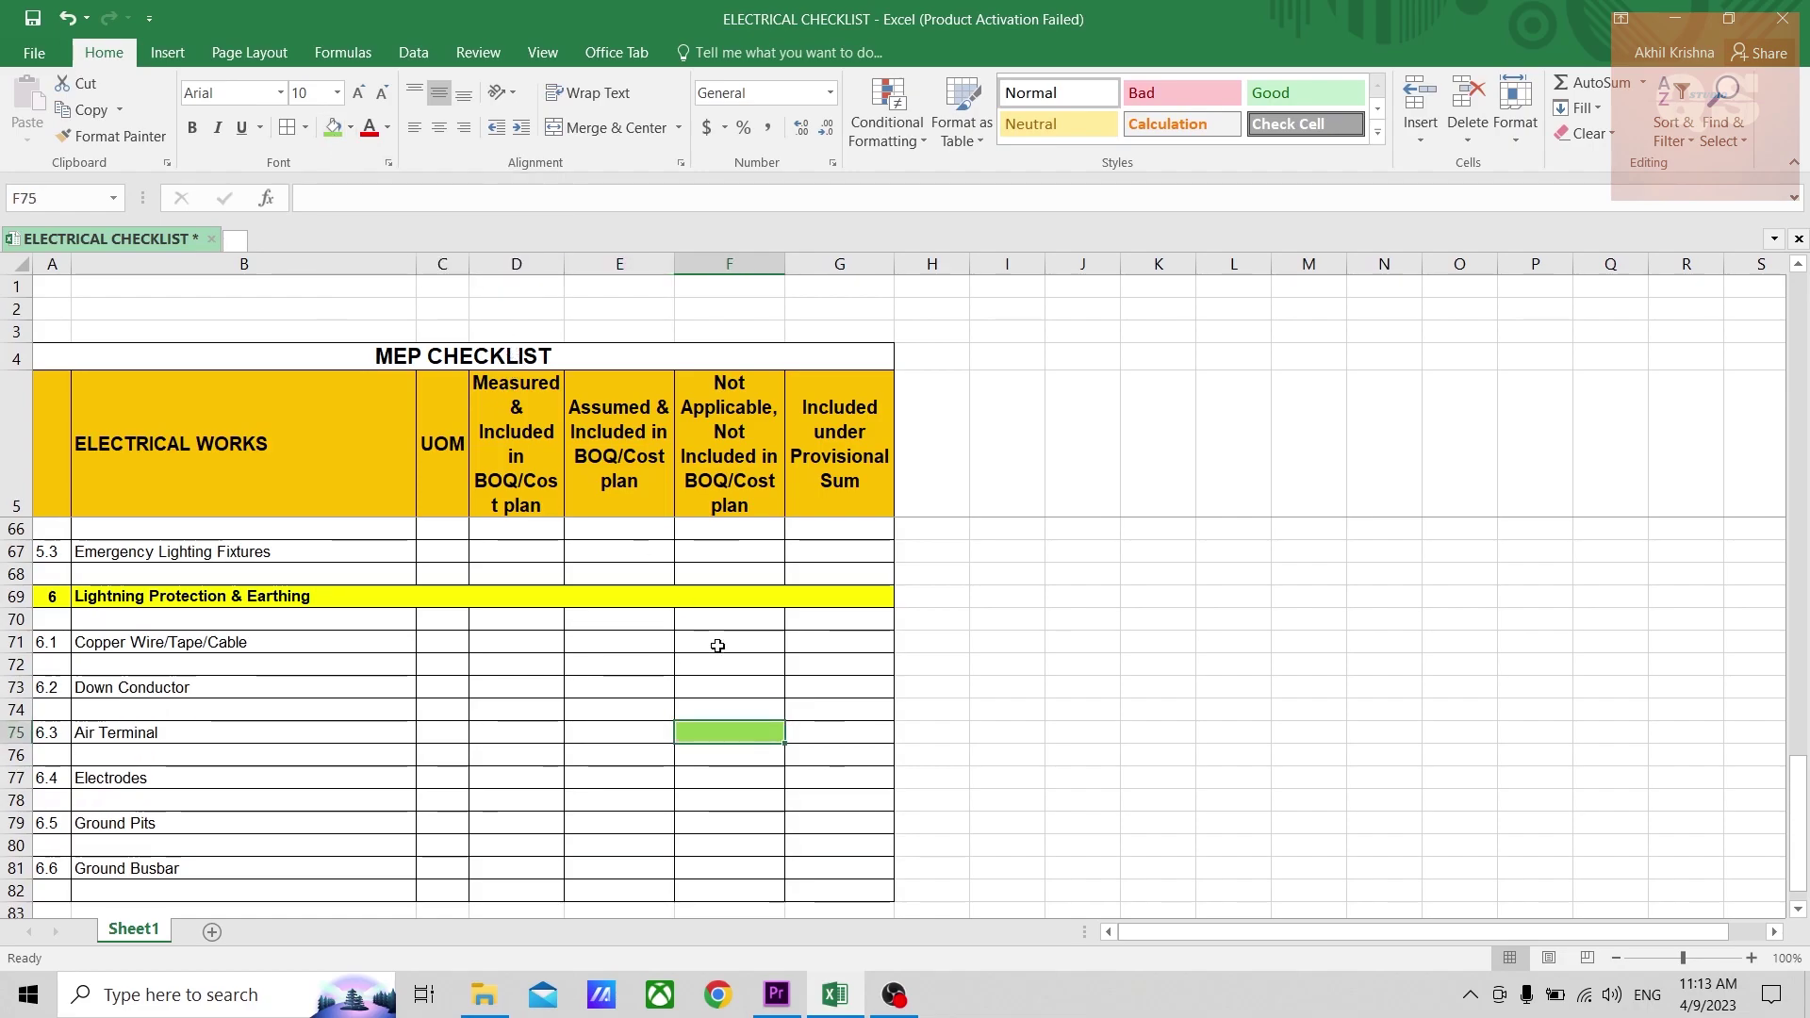
scroll(717, 645, "up", 19)
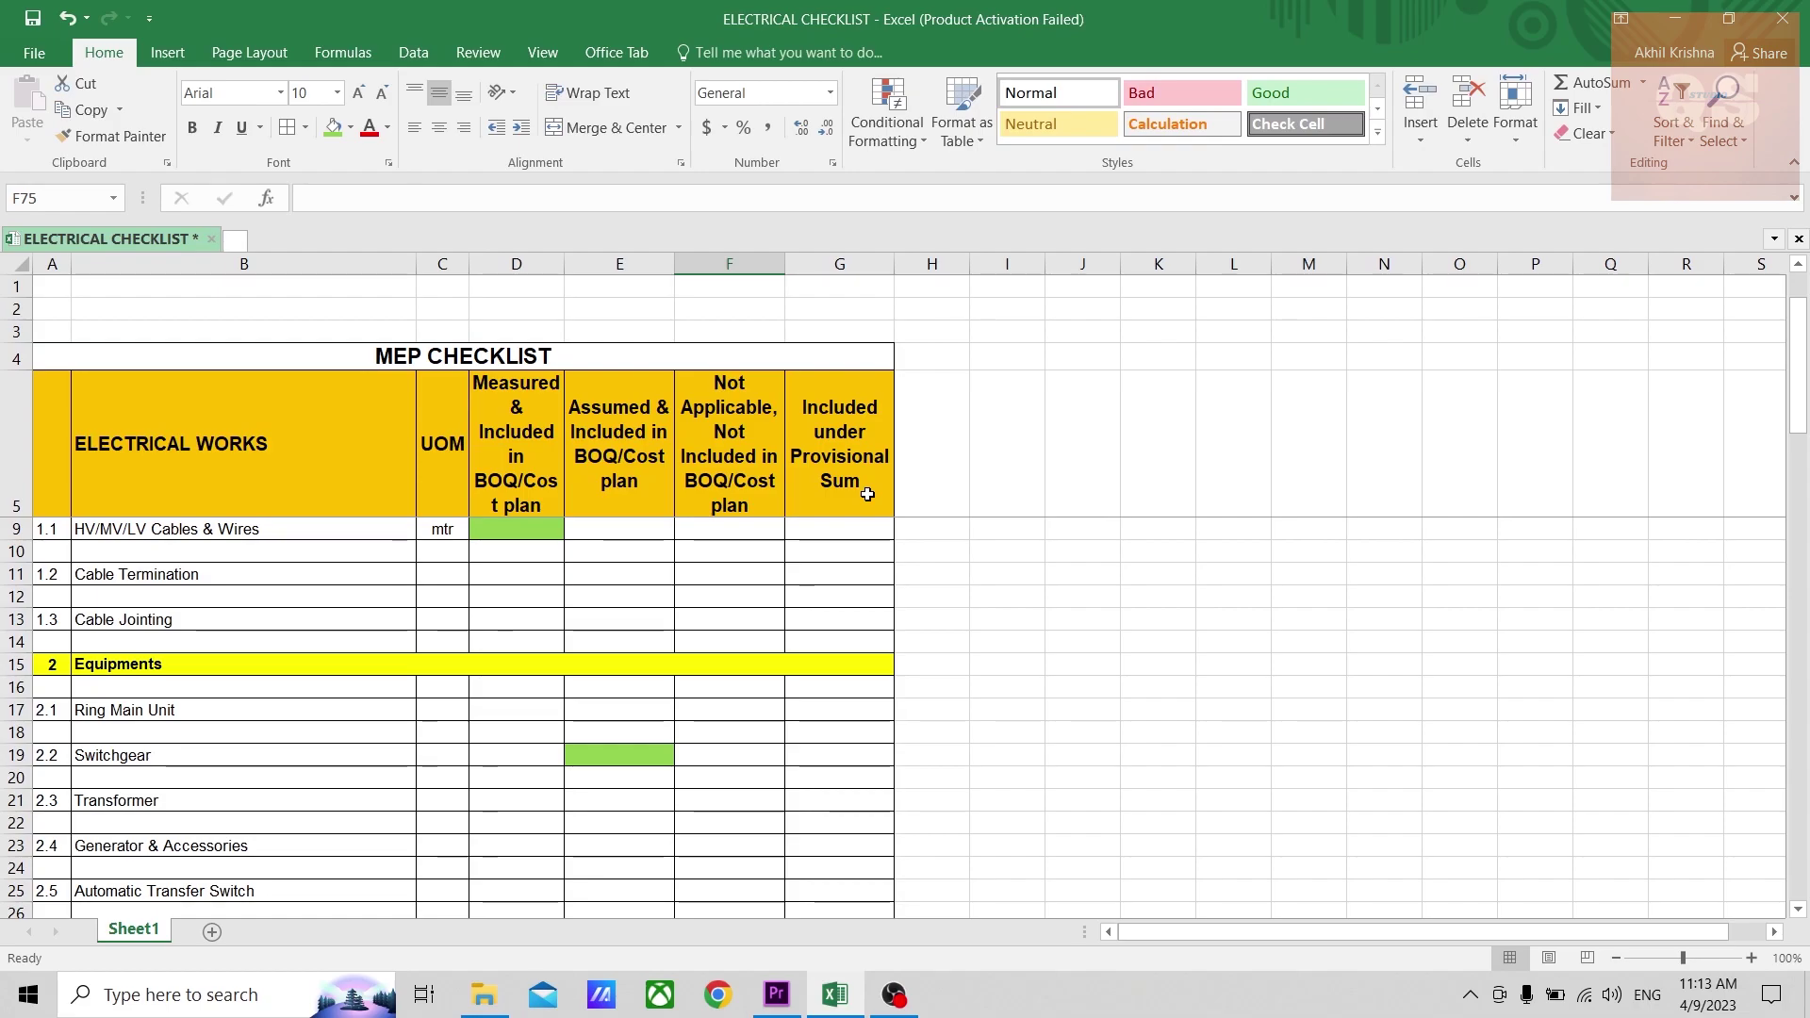
Fill the 2.7 Panel Boards cell G29 under Included under Provisional Sum light green.
scroll(852, 614, "down", 3)
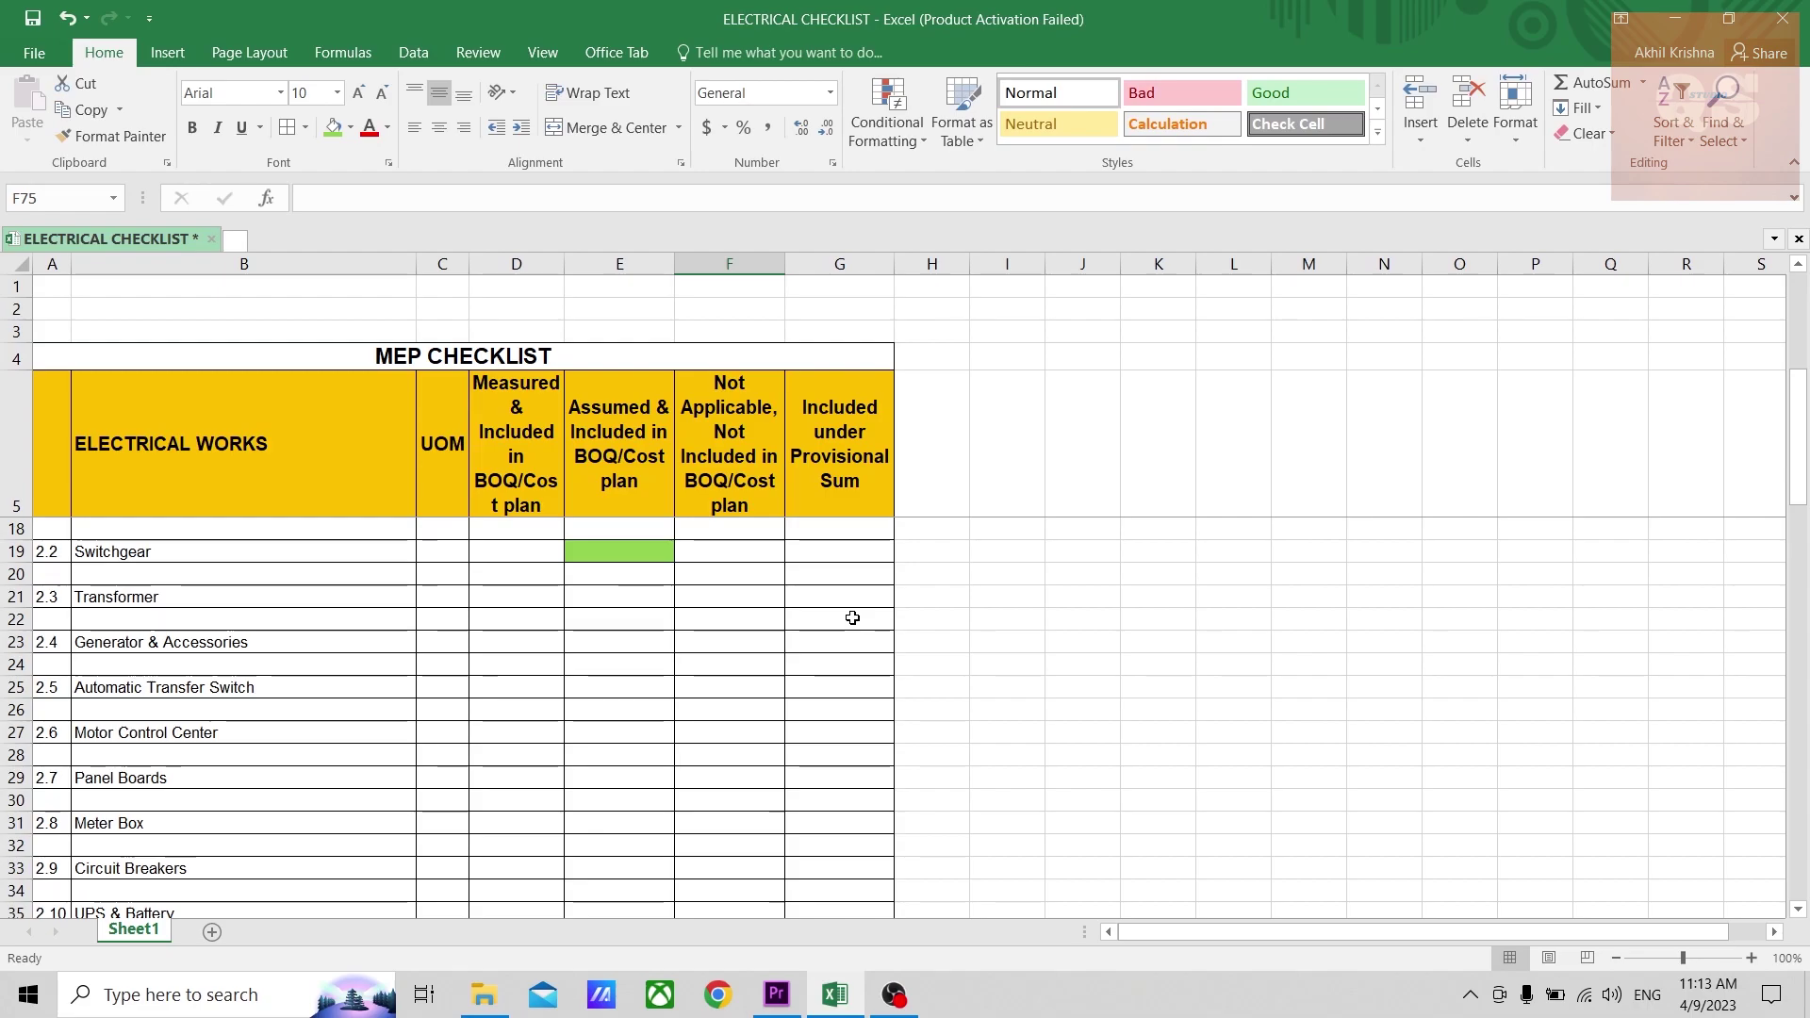
scroll(852, 617, "up", 2)
scroll(852, 617, "up", 3)
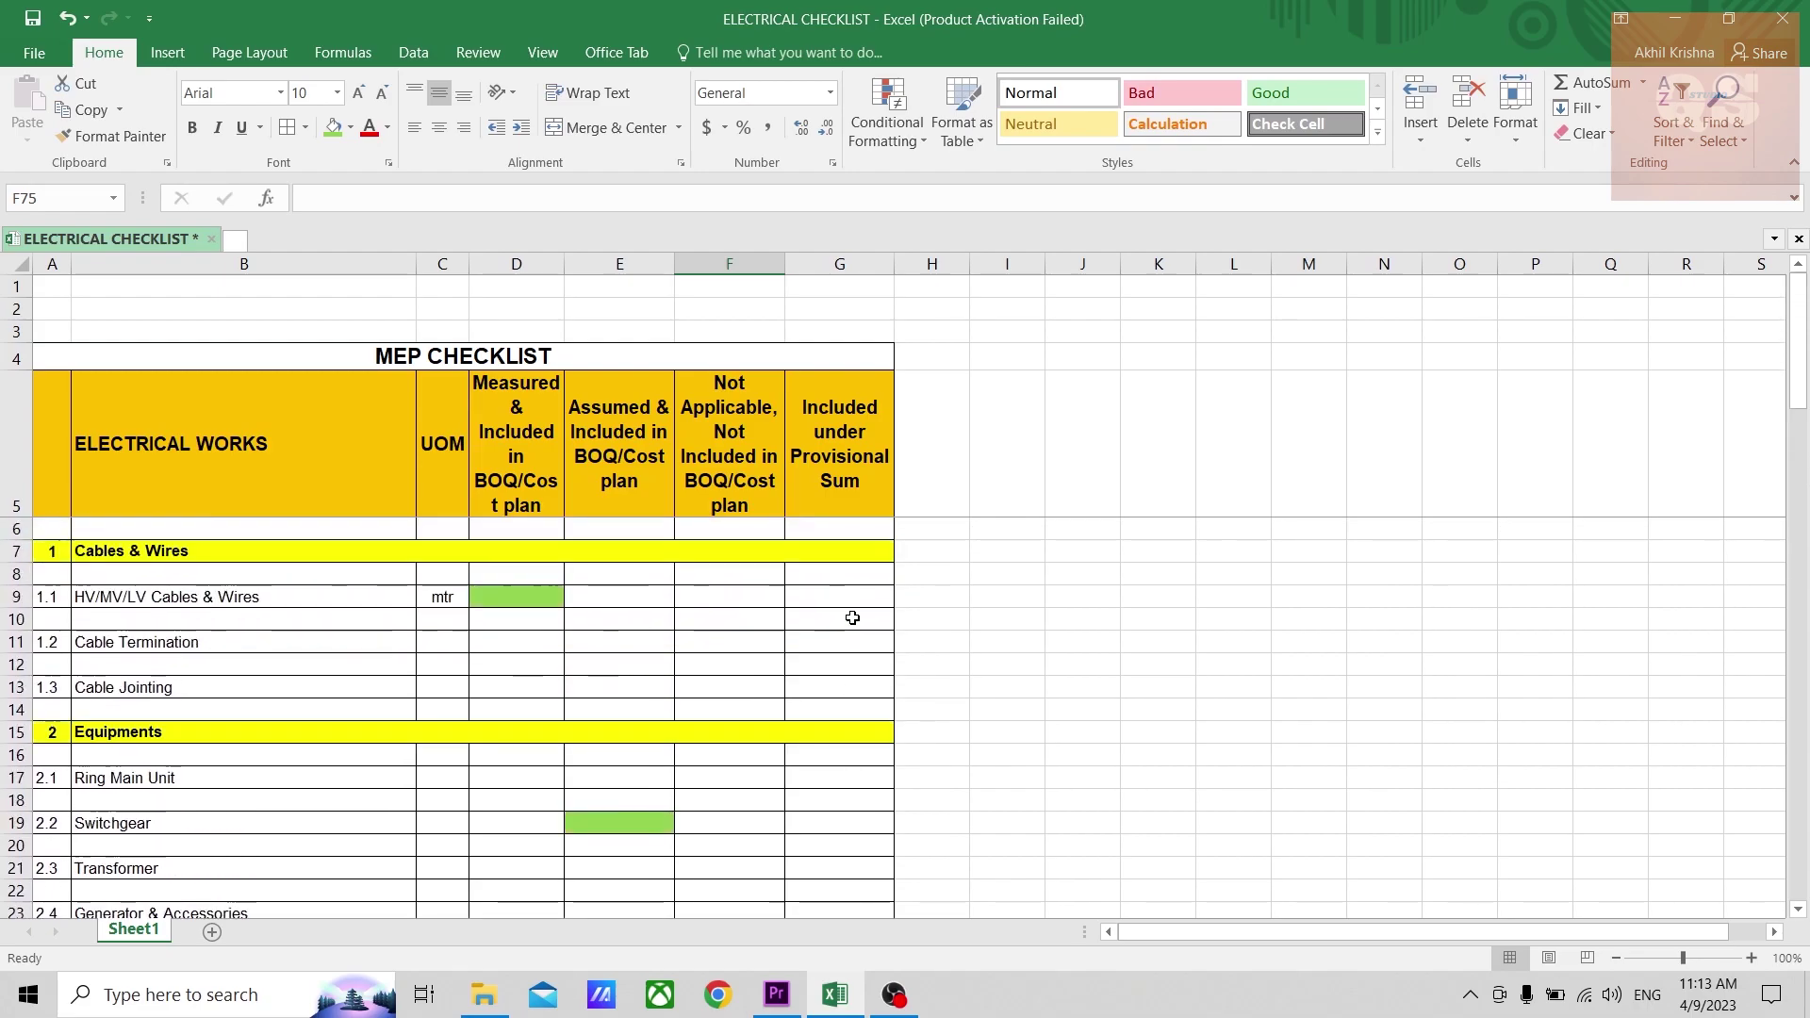
scroll(852, 617, "down", 5)
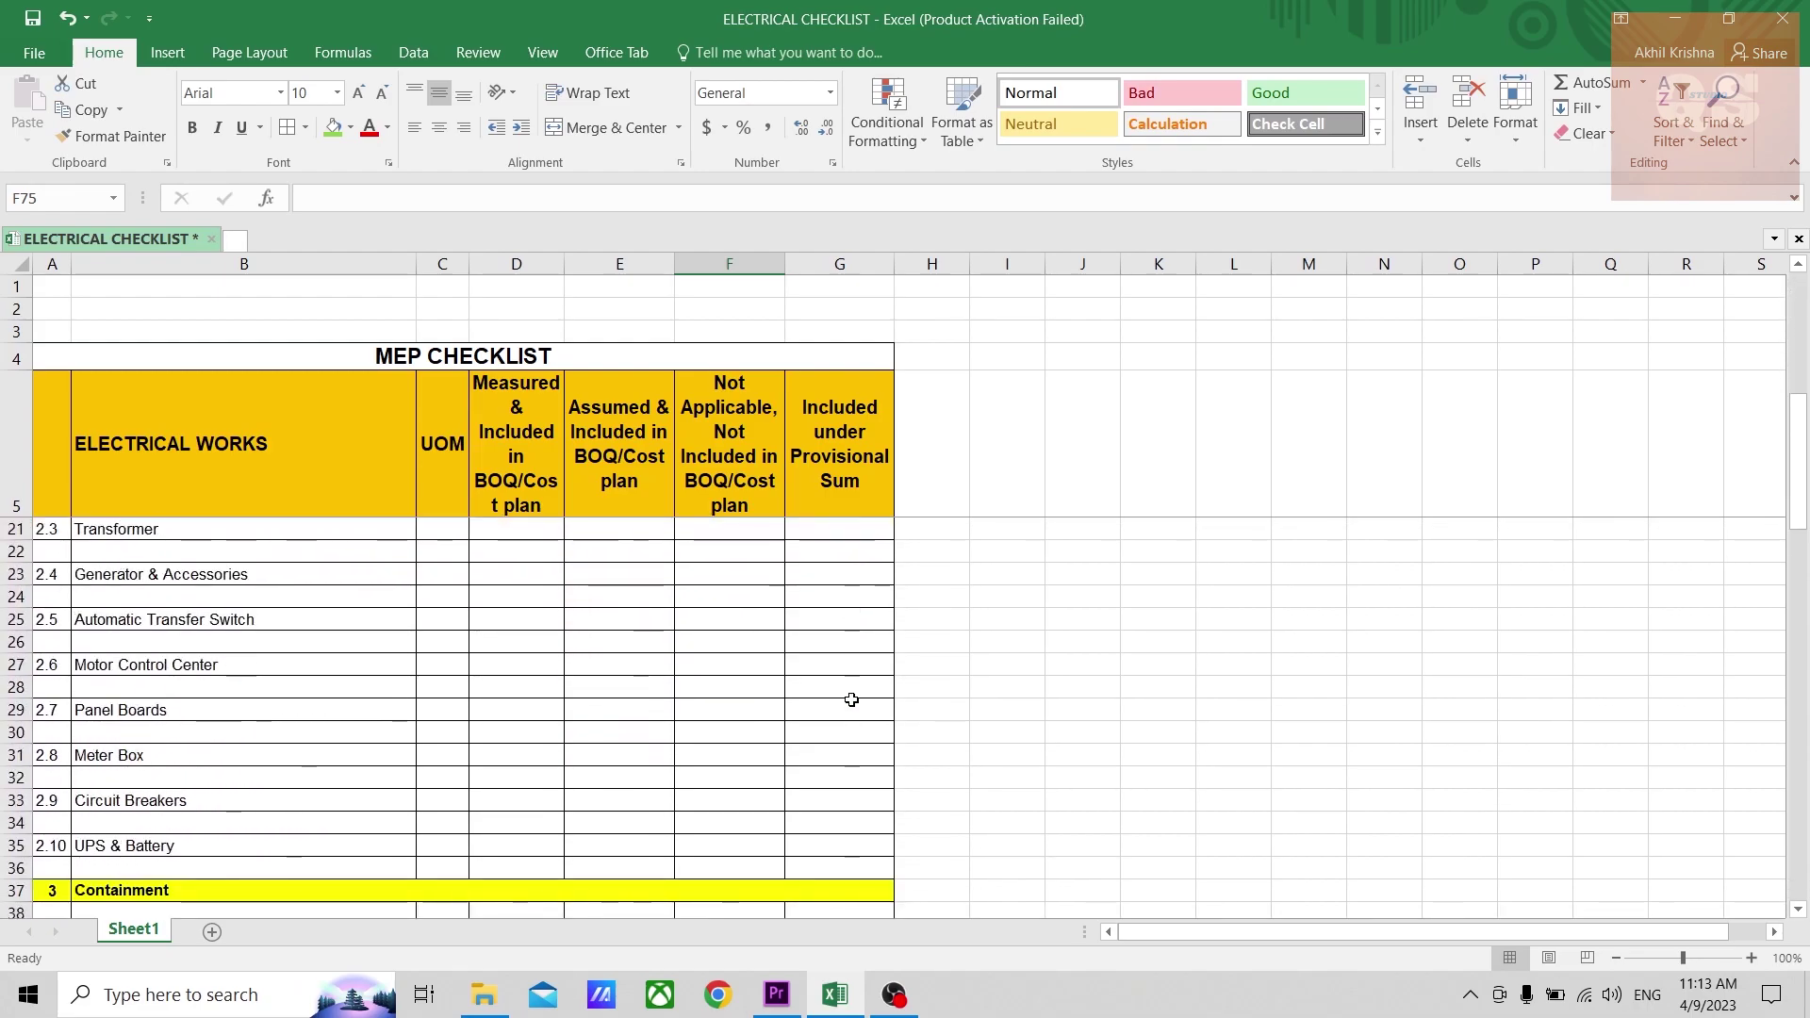
scroll(851, 699, "down", 2)
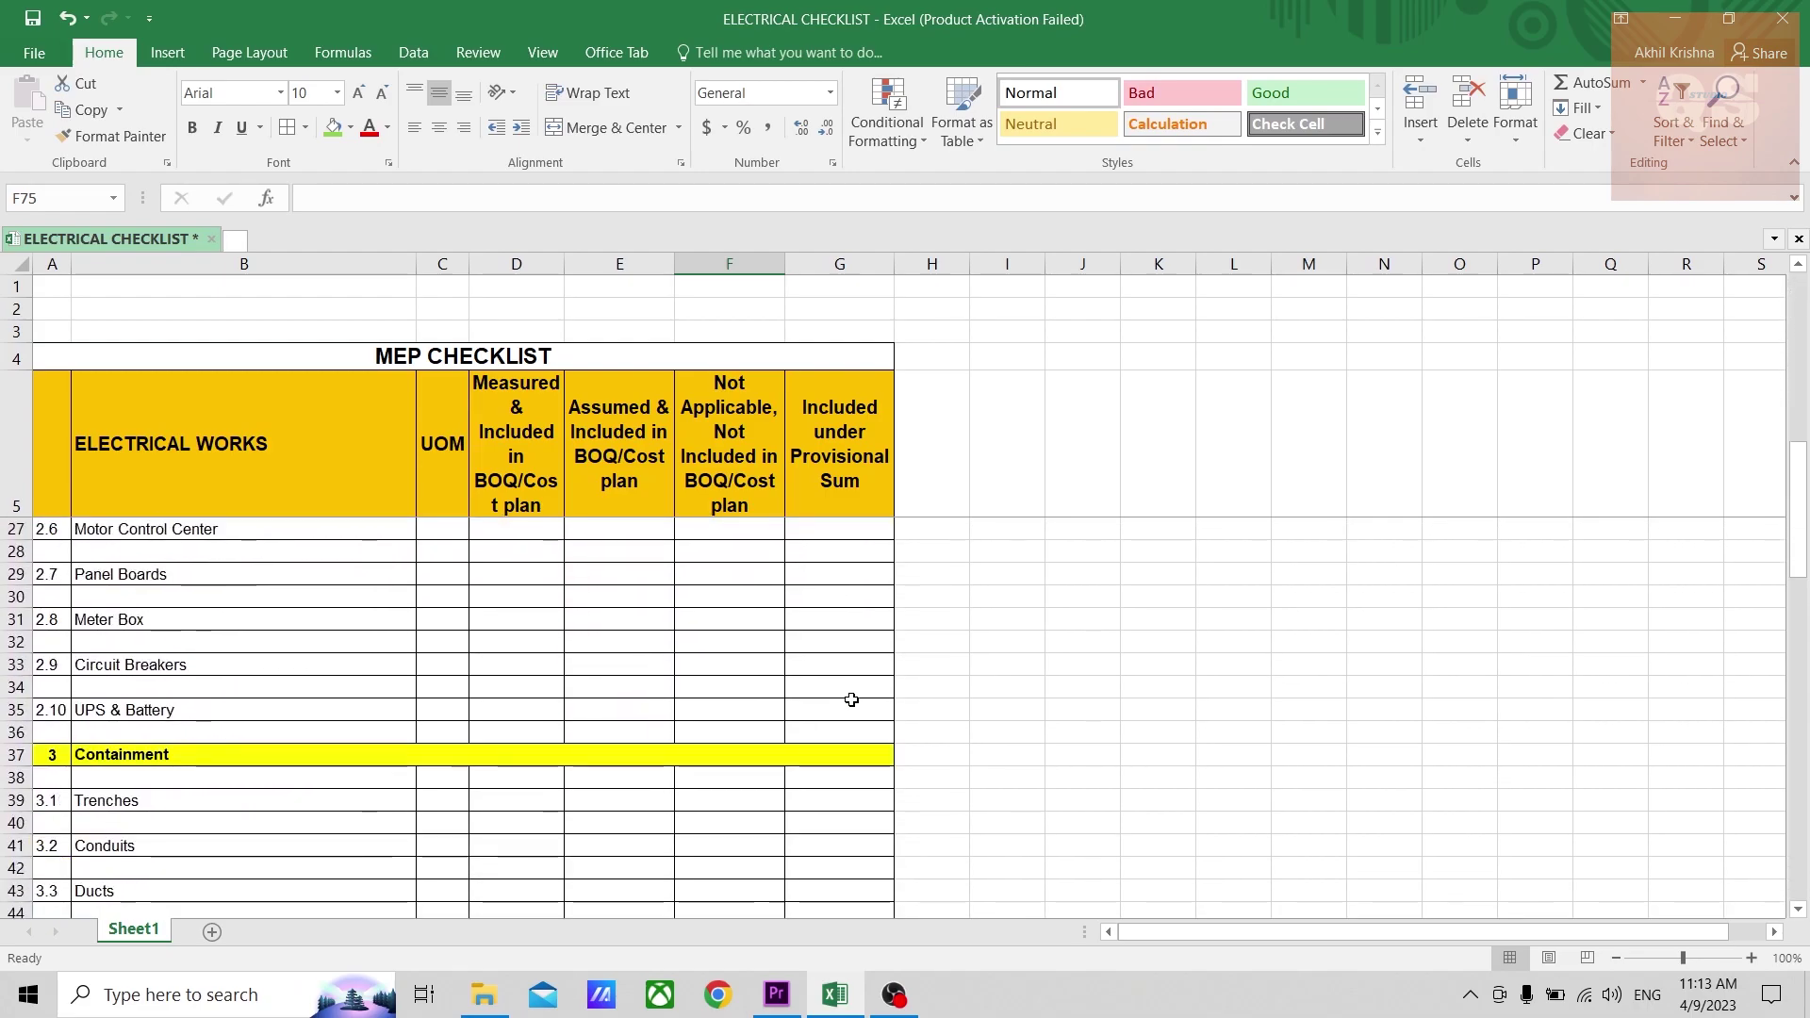
left_click(8, 578)
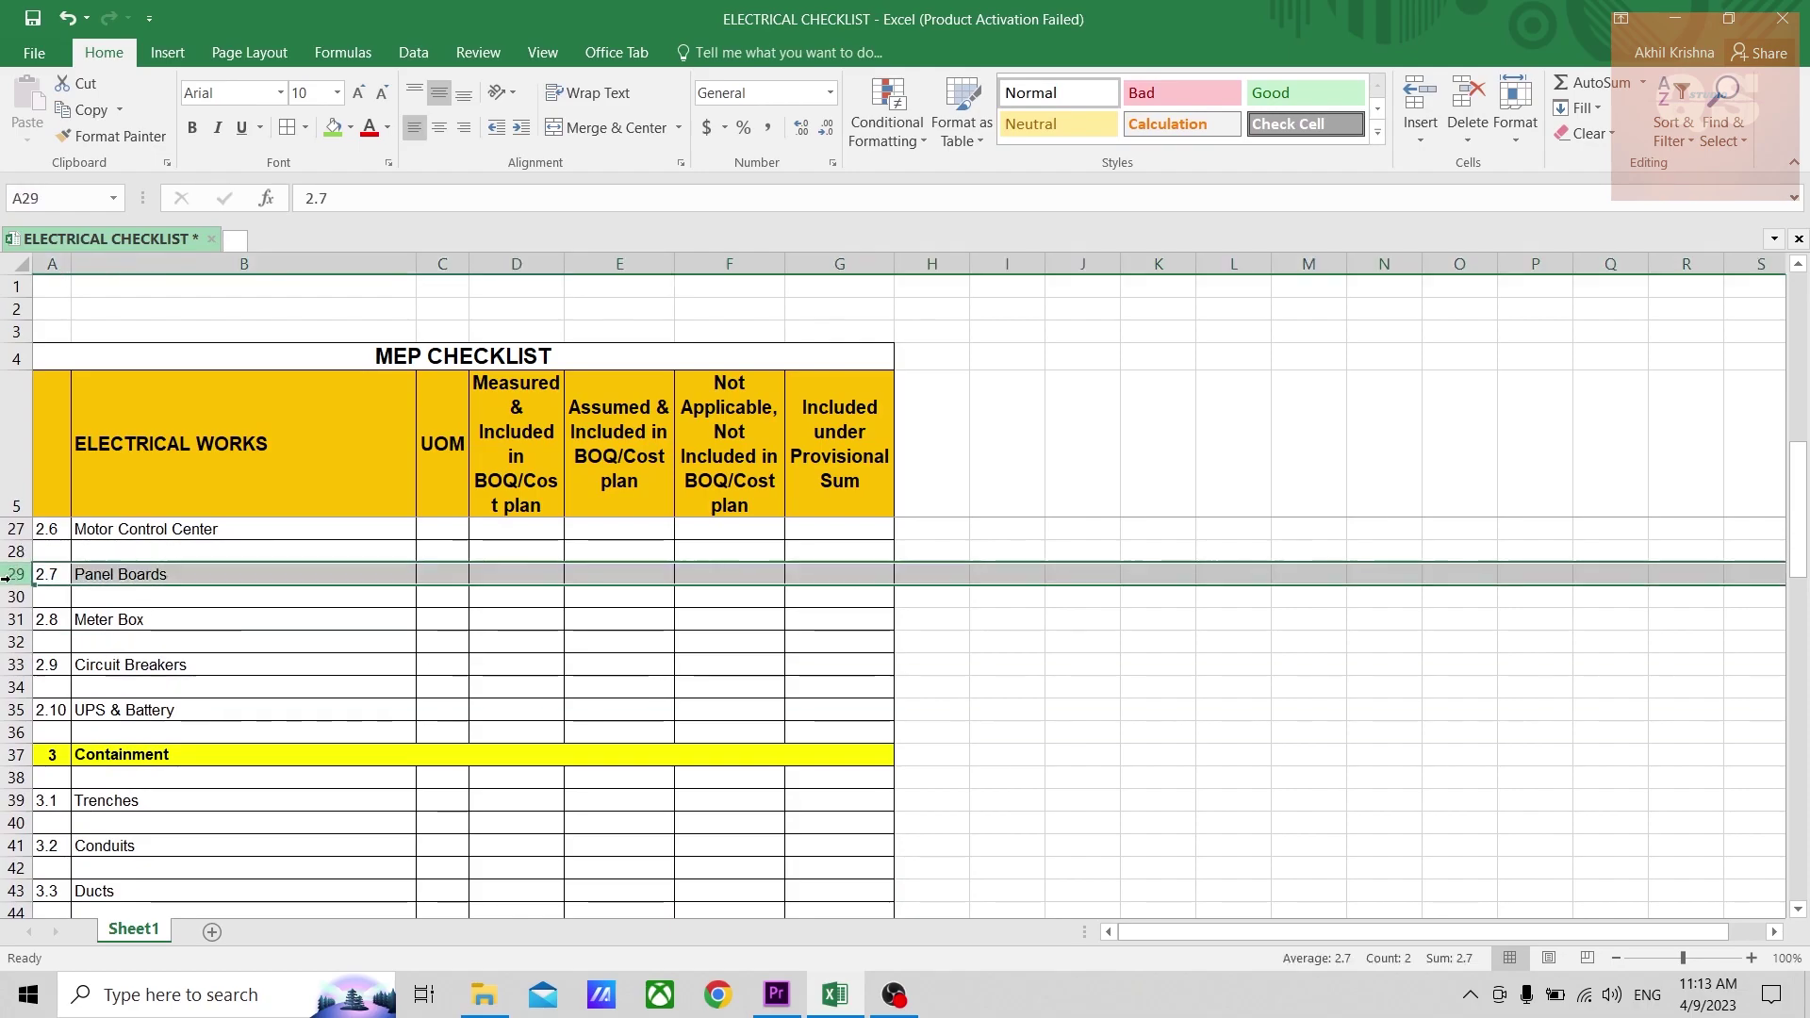
left_click(844, 572)
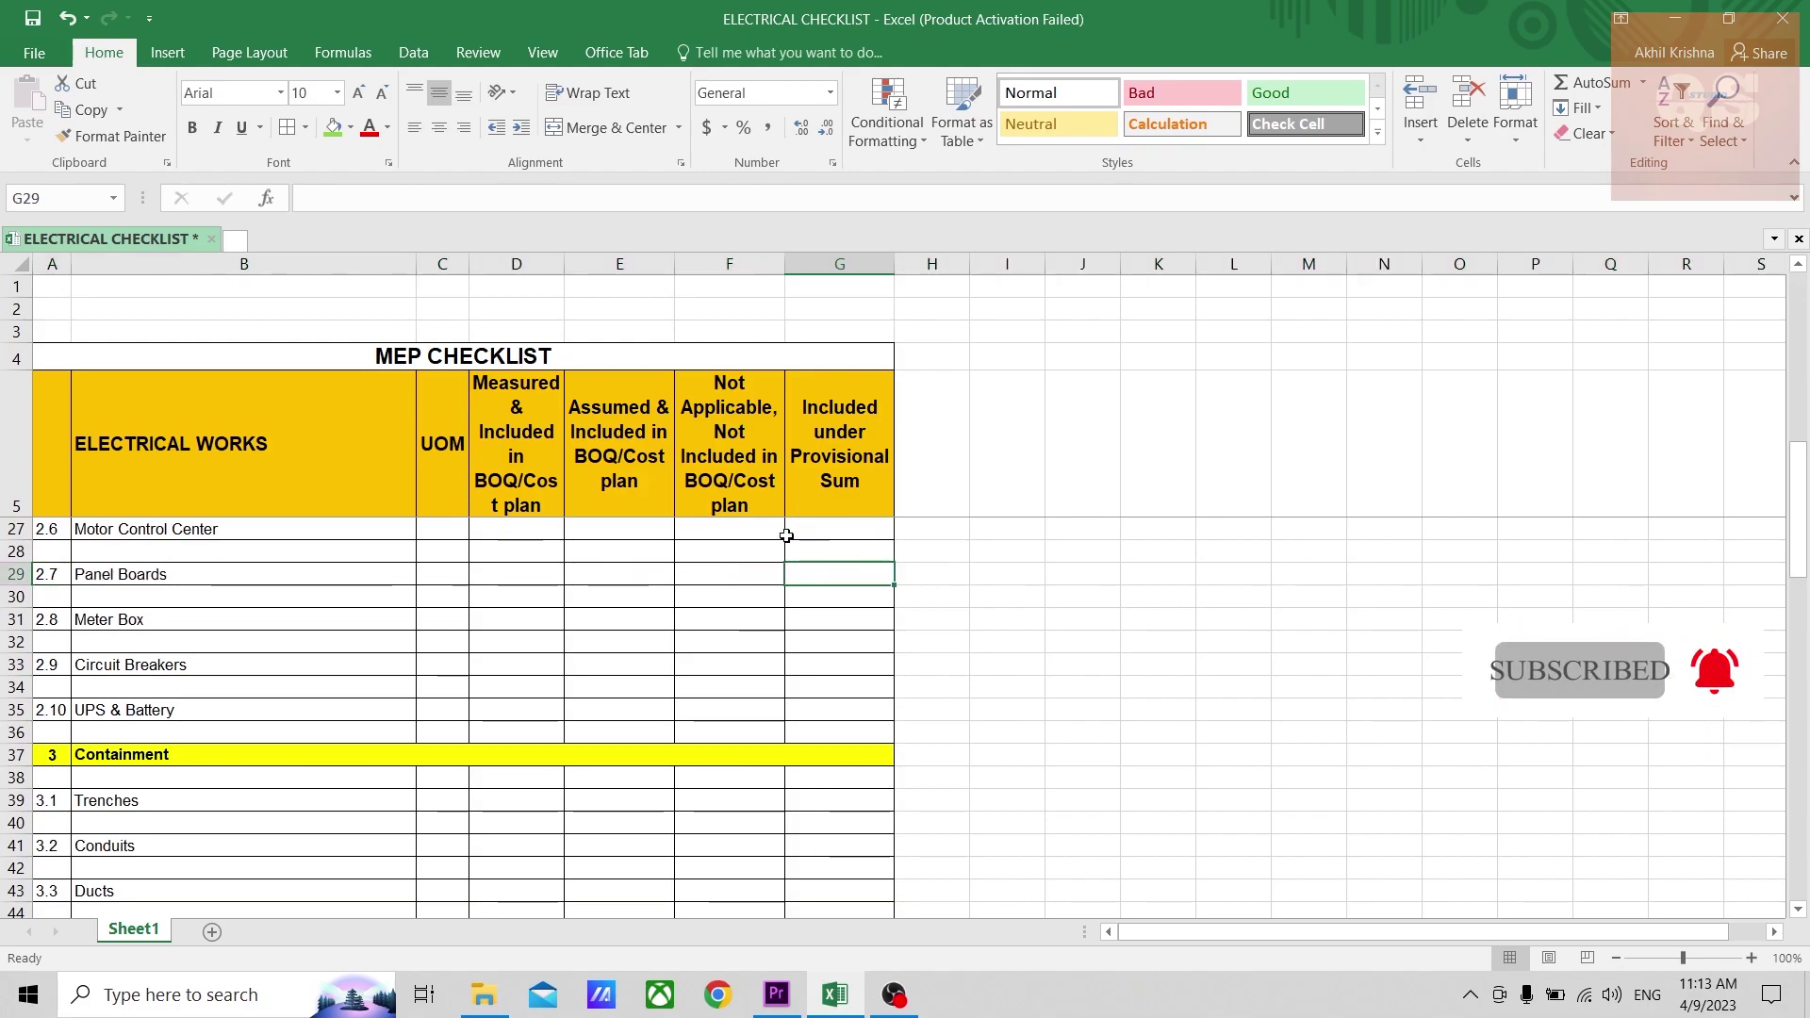
left_click(332, 132)
scroll(339, 637, "up", 2)
scroll(477, 694, "down", 9)
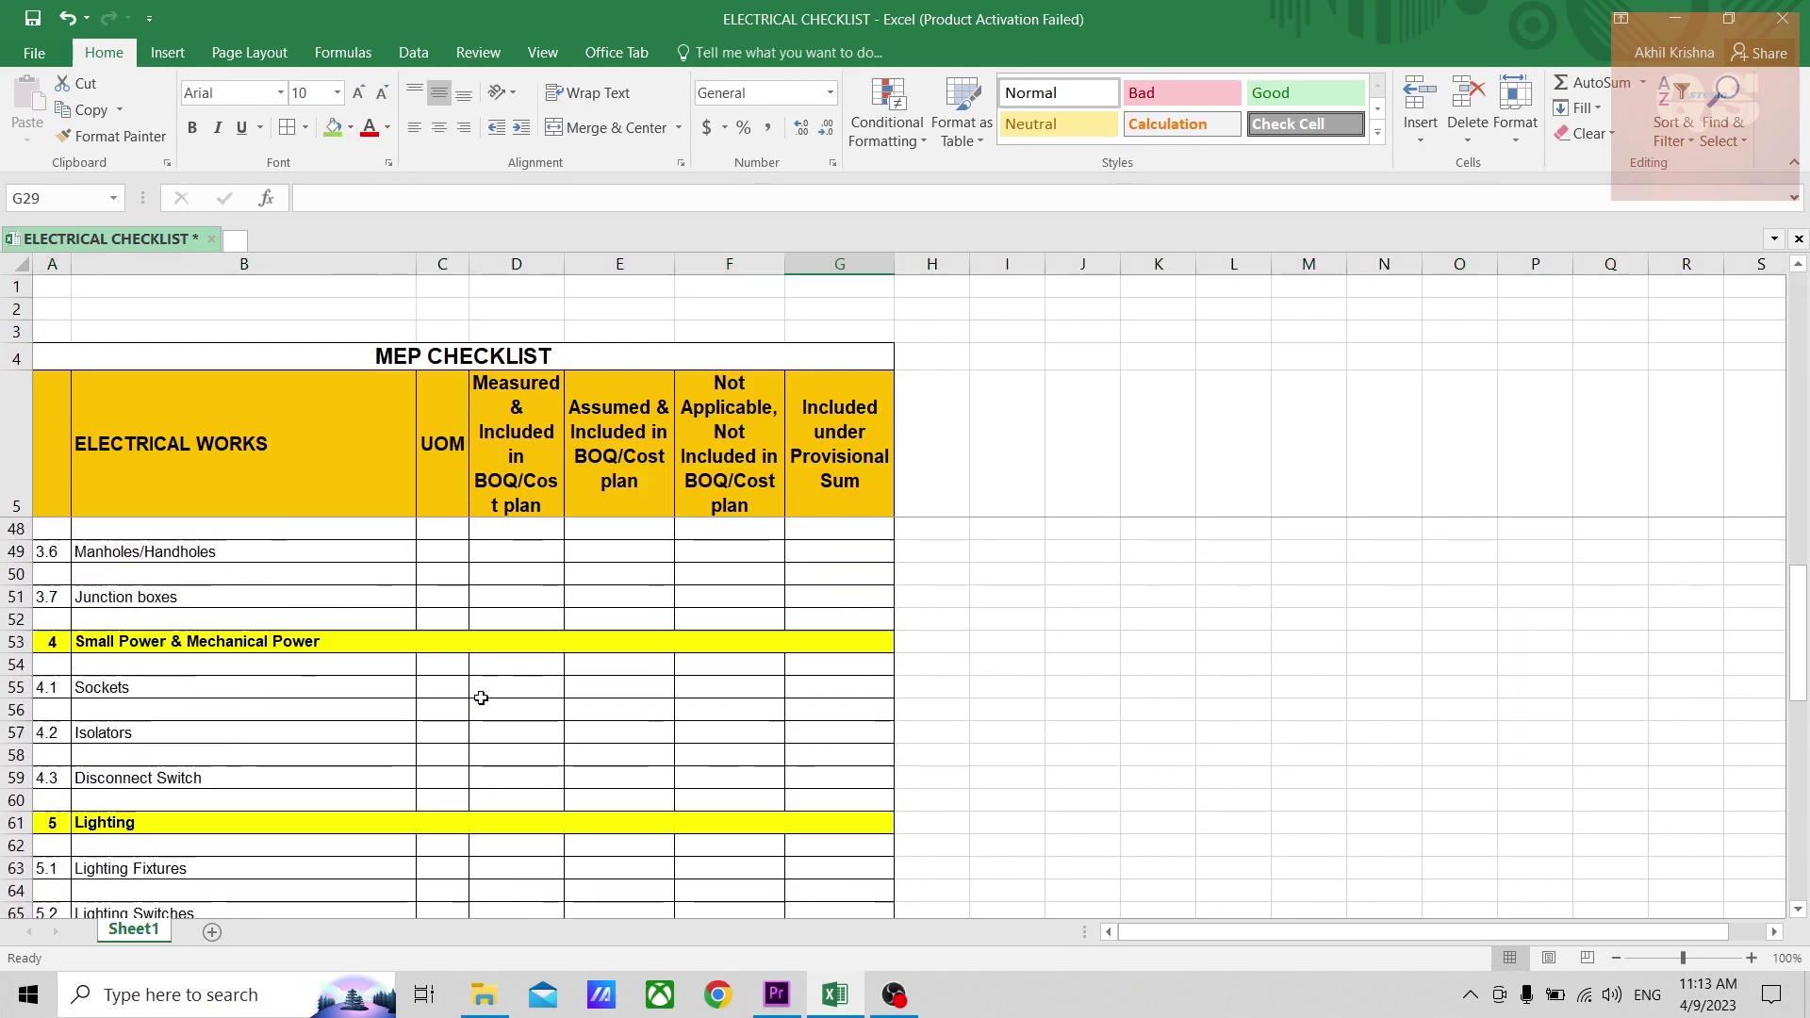
scroll(622, 675, "down", 5)
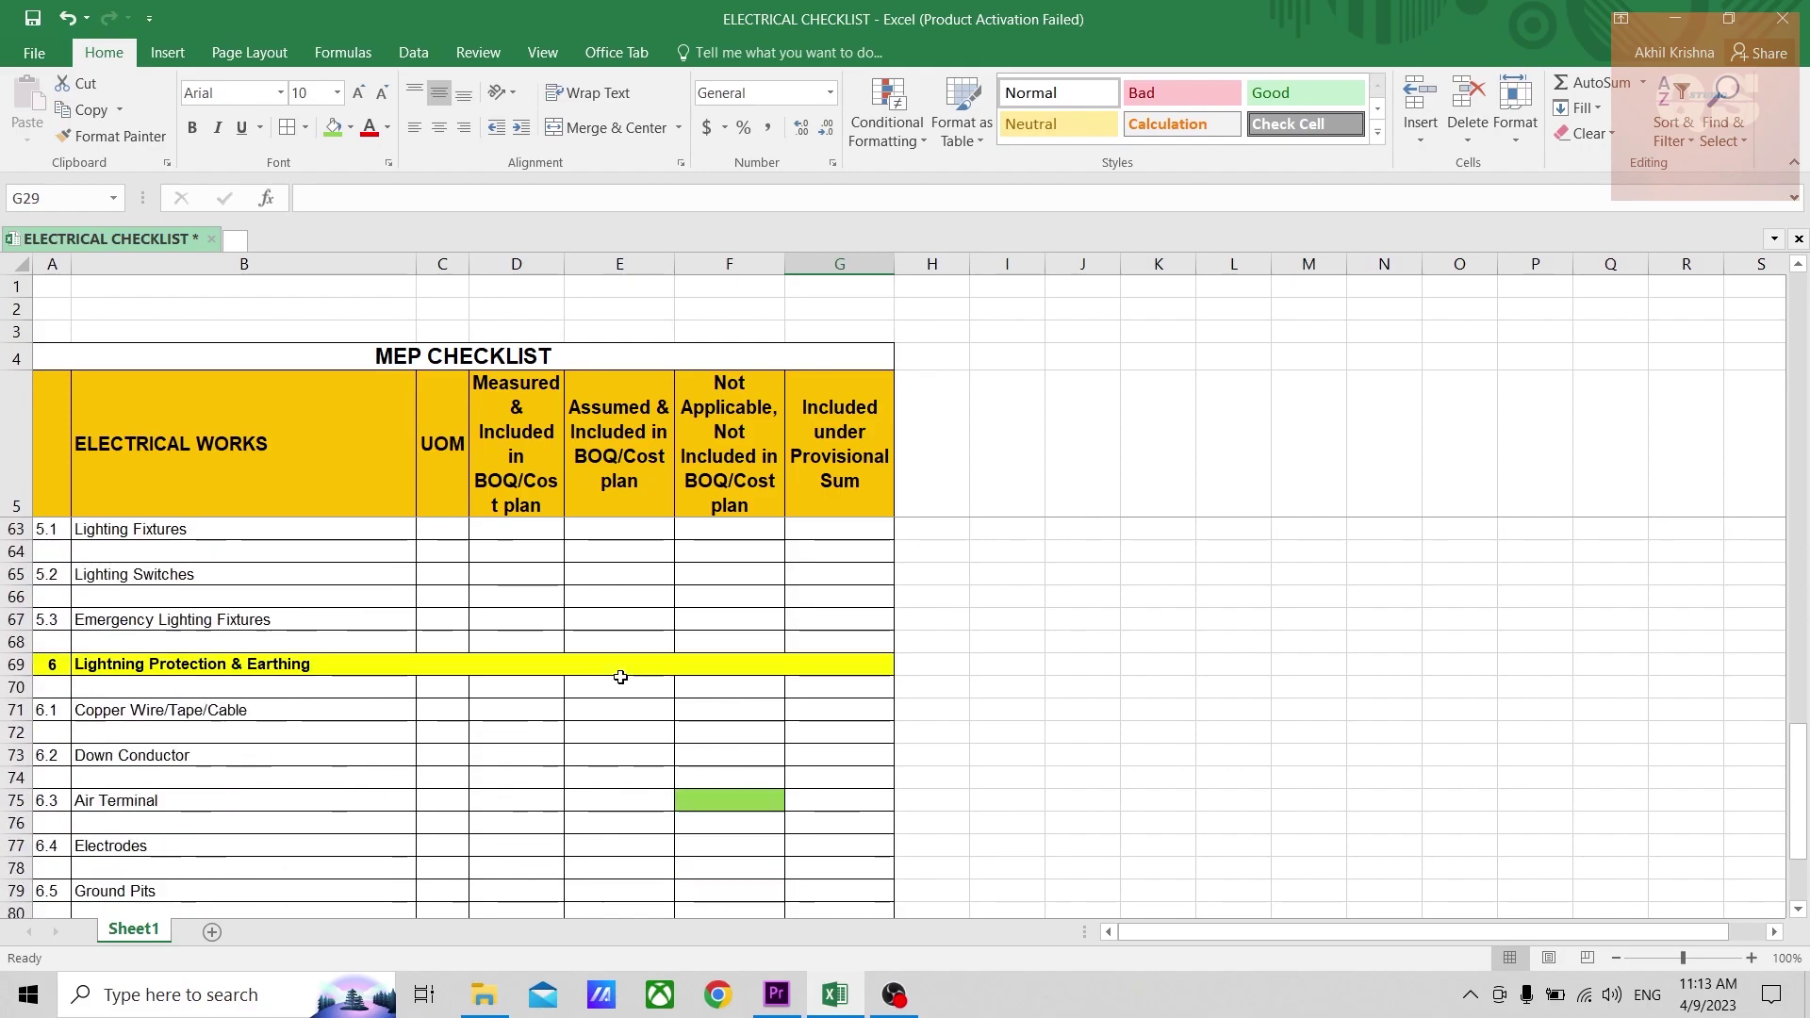
scroll(553, 675, "up", 5)
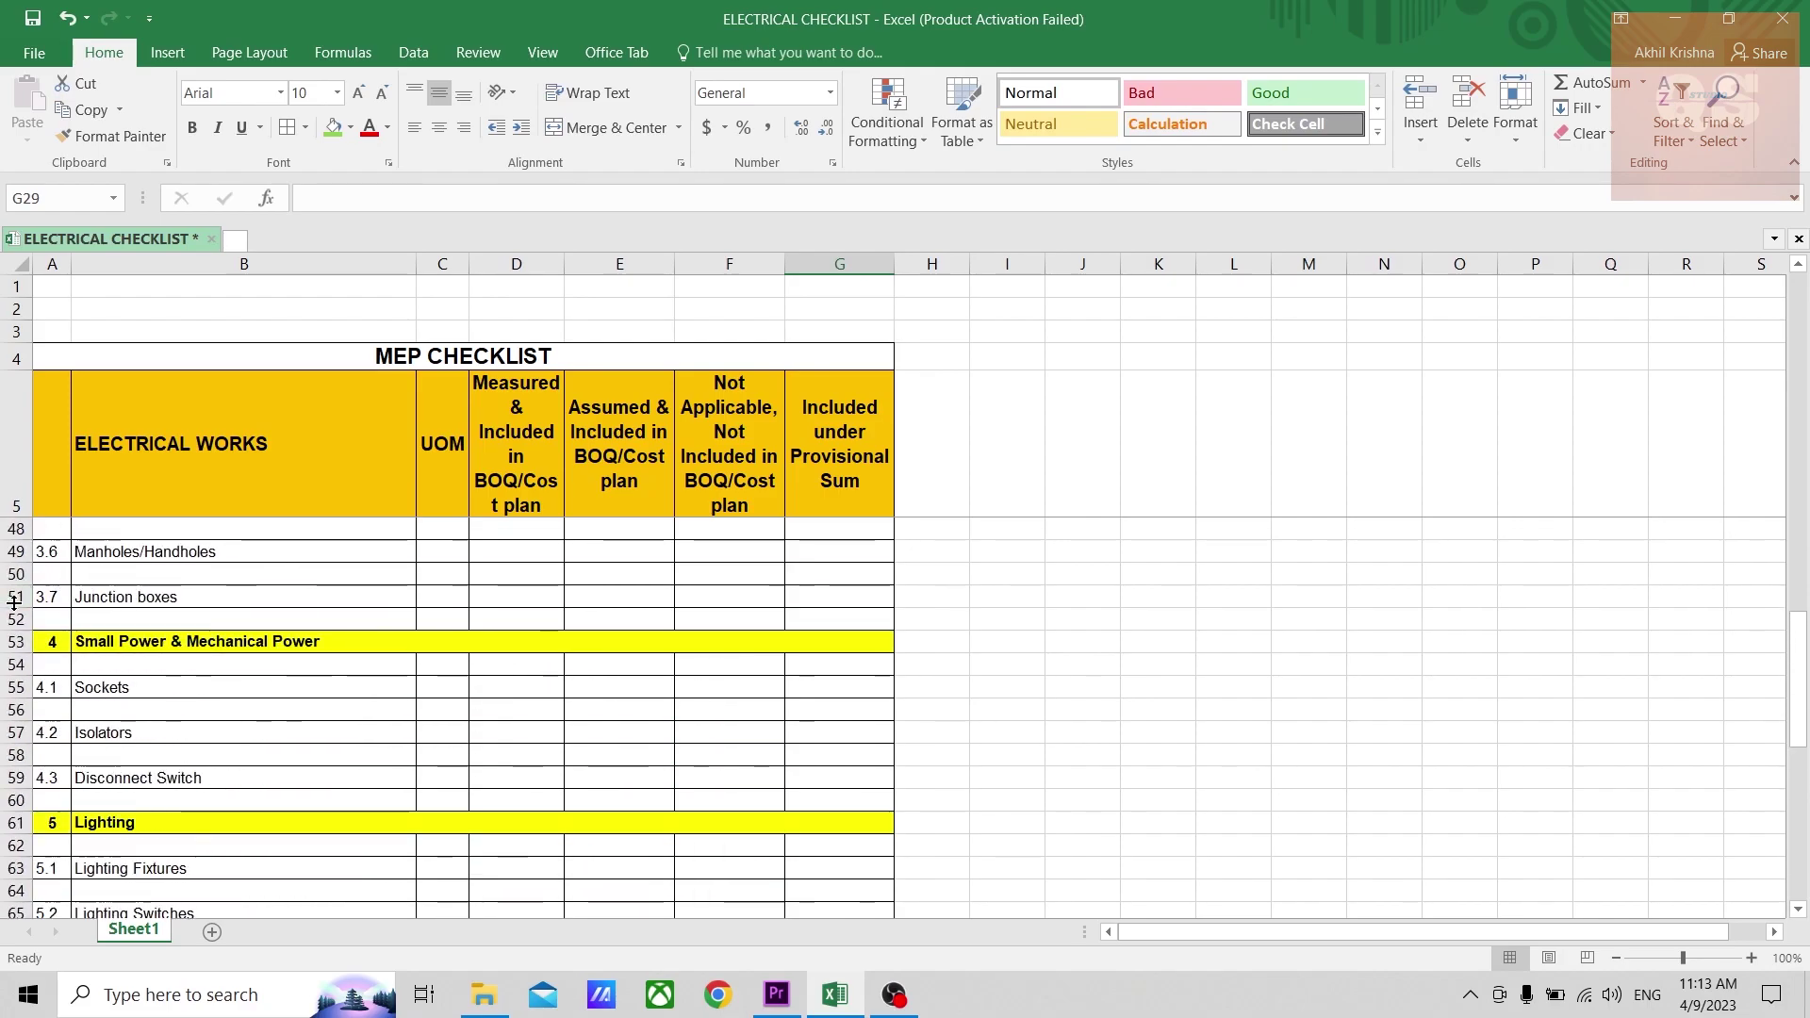
Select the Junction boxes status cells D51 to G51, leaving them unfilled.
left_click(11, 596)
left_click_drag(518, 596, 841, 597)
scroll(678, 615, "up", 5)
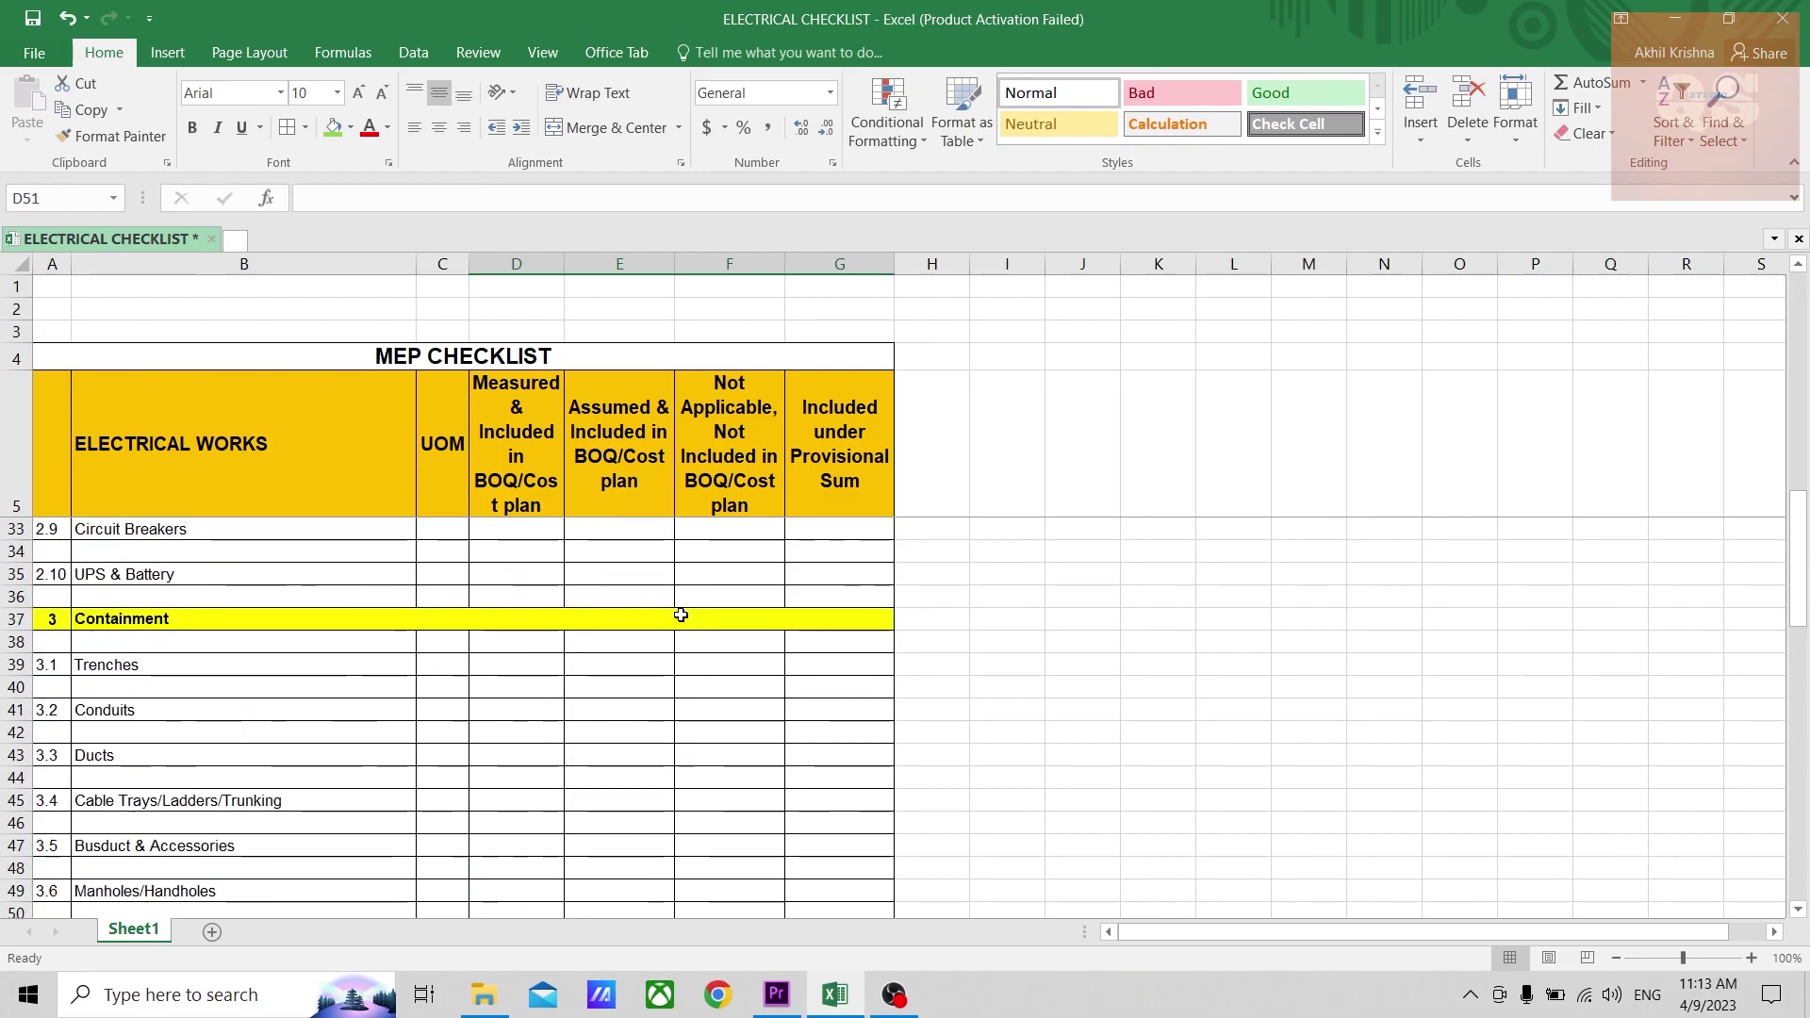
scroll(680, 614, "up", 2)
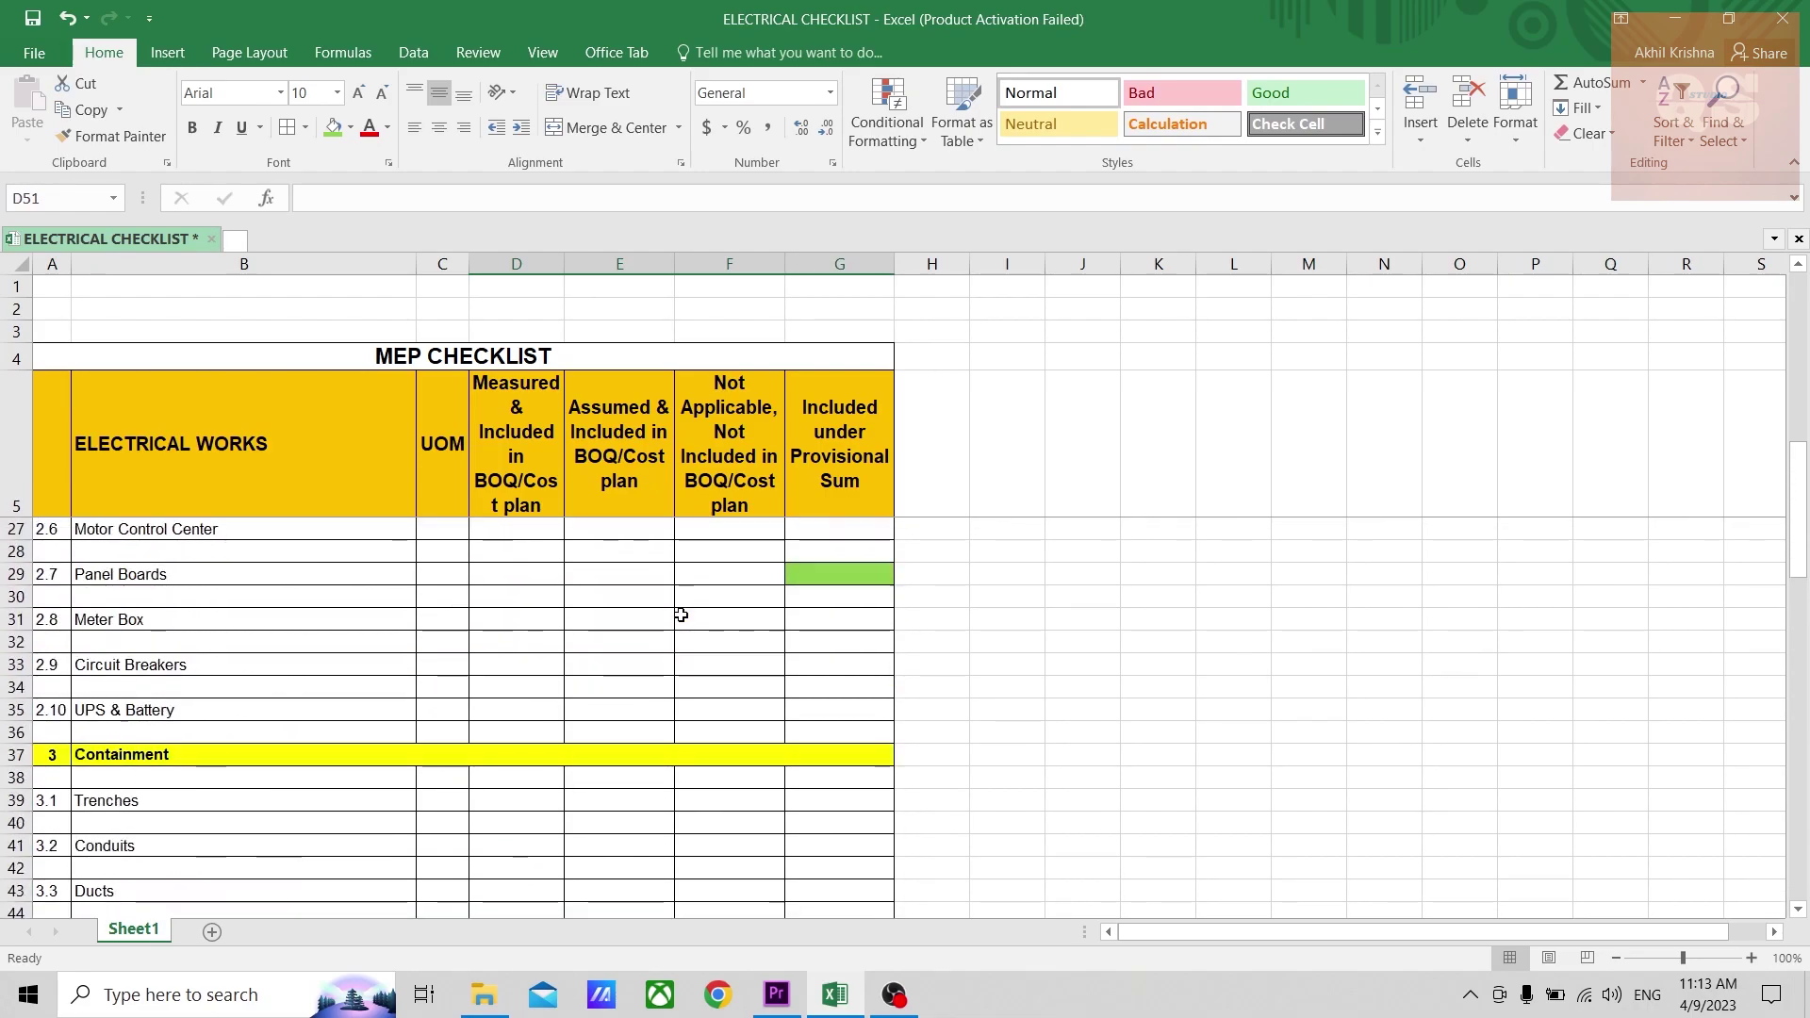
scroll(681, 614, "down", 3)
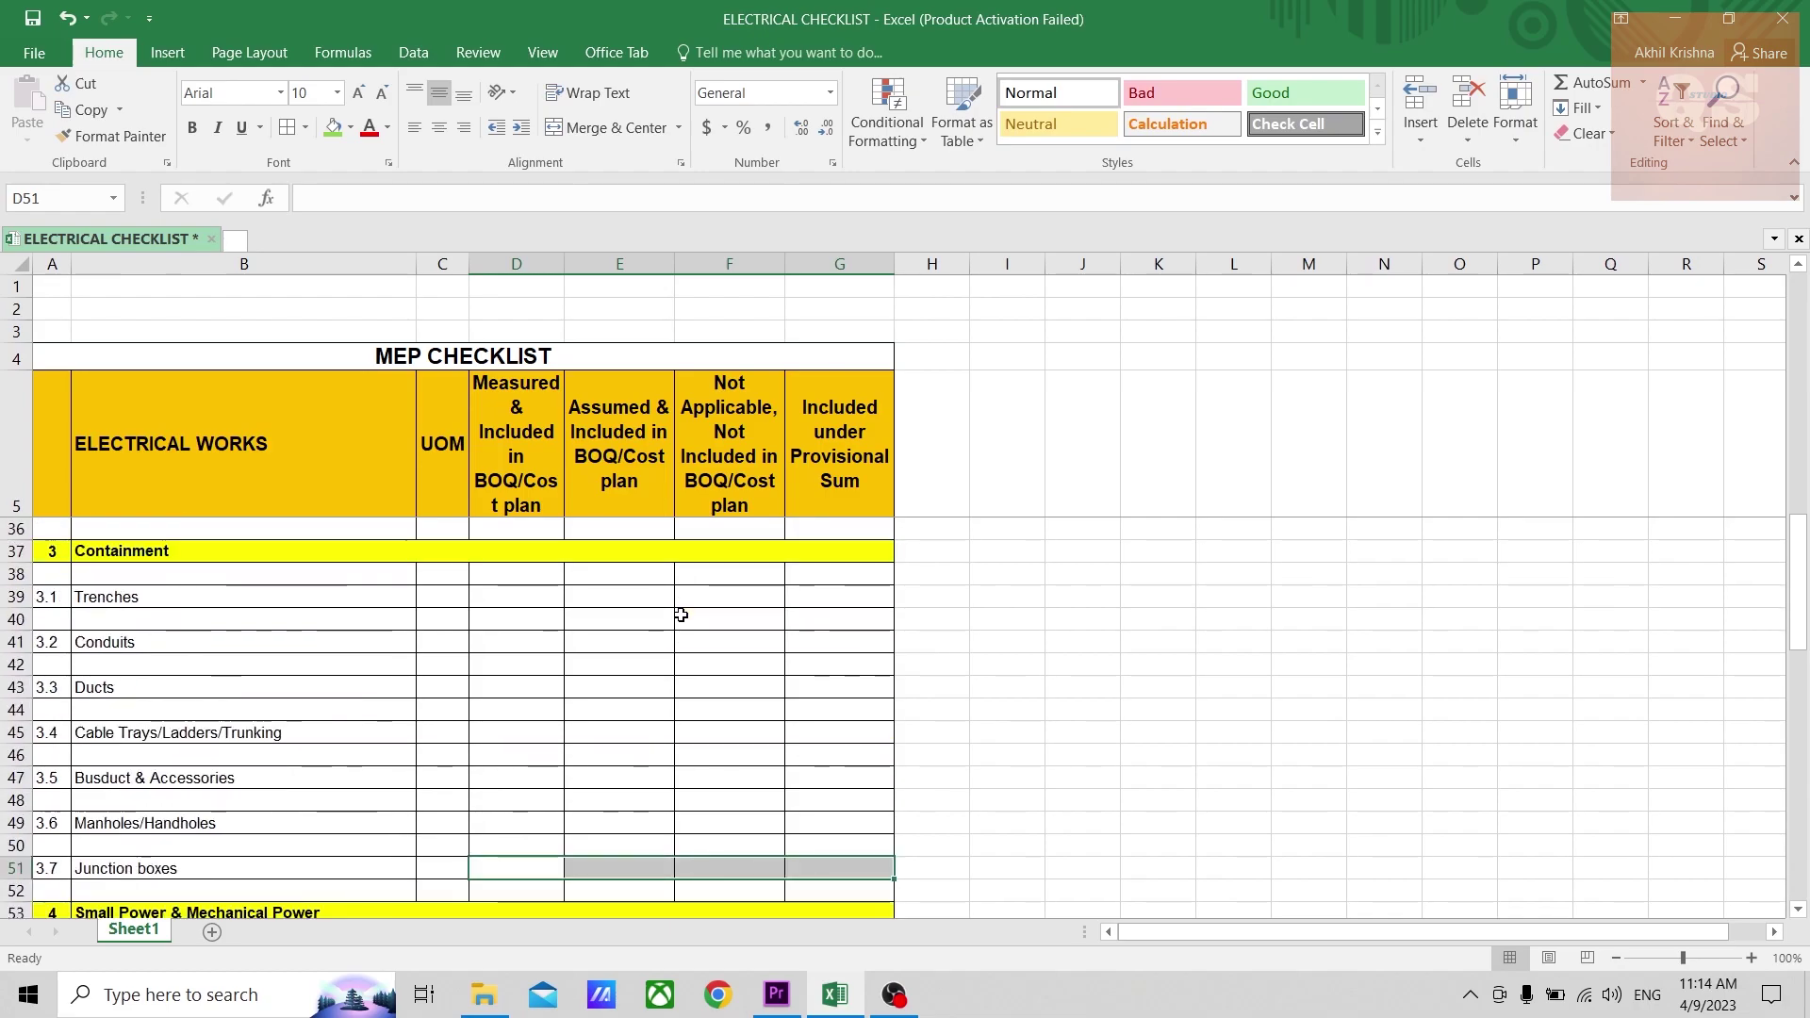
scroll(673, 622, "down", 3)
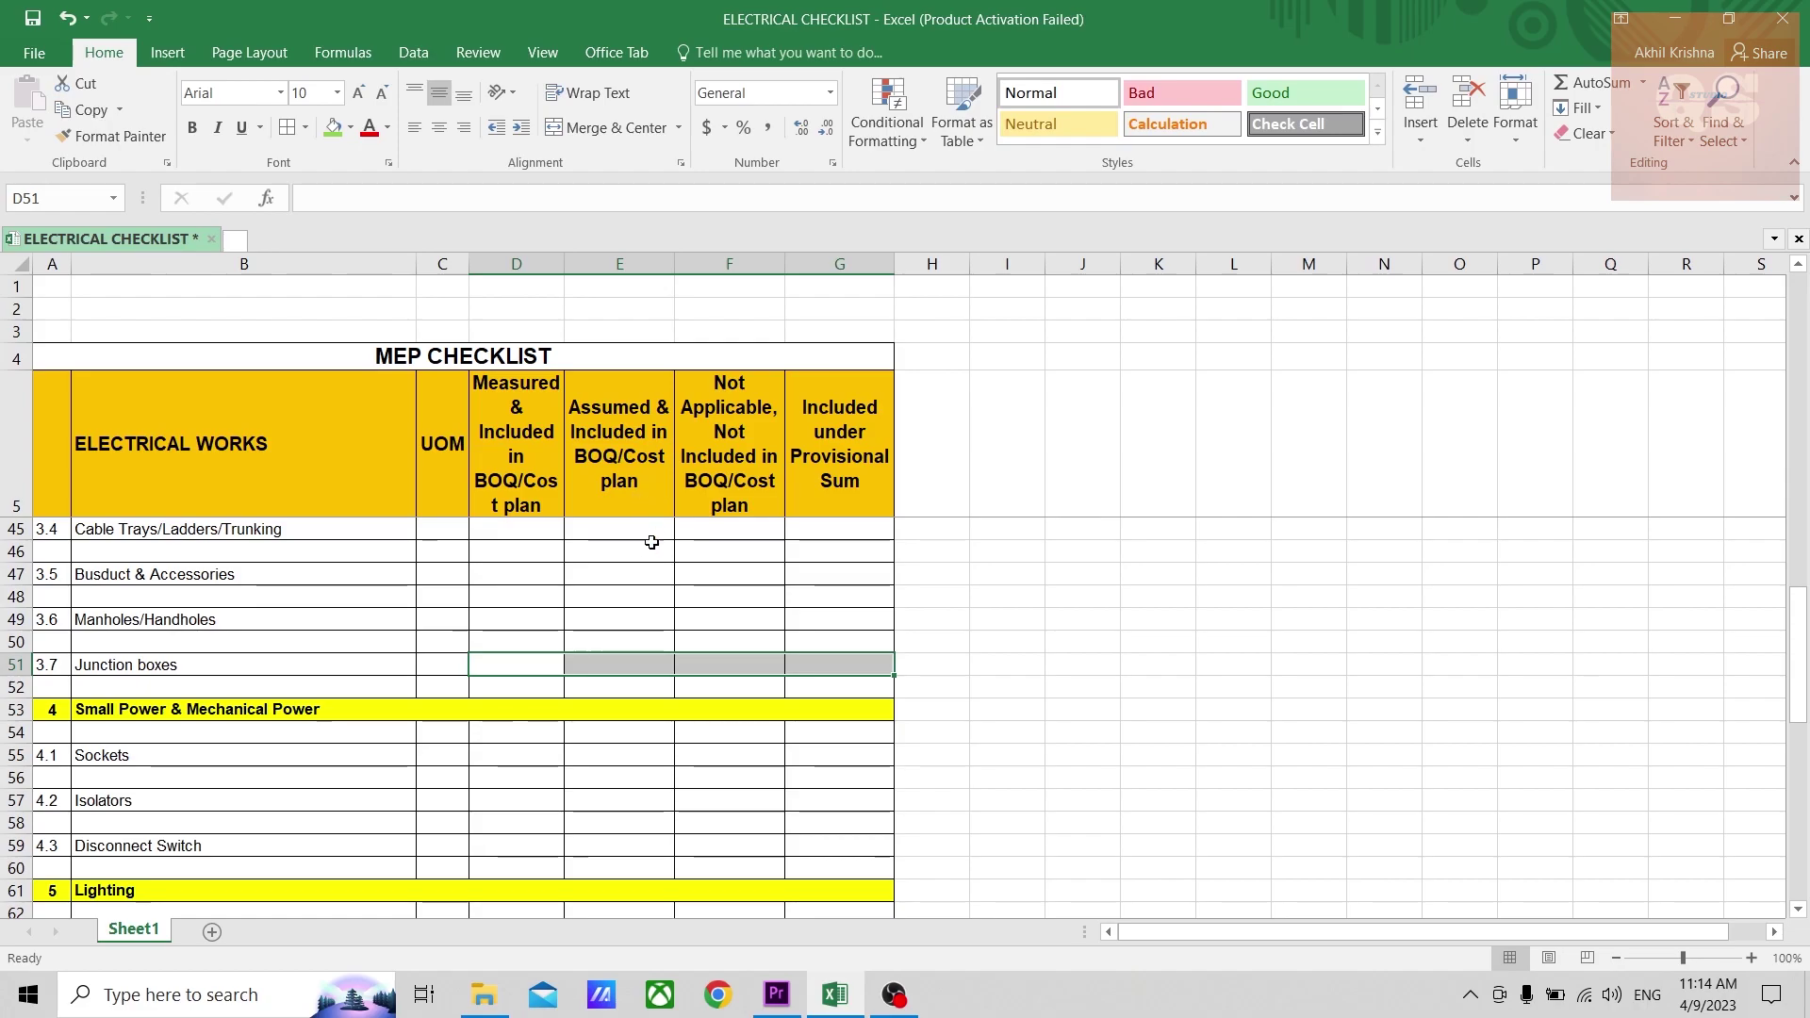
scroll(640, 569, "down", 8)
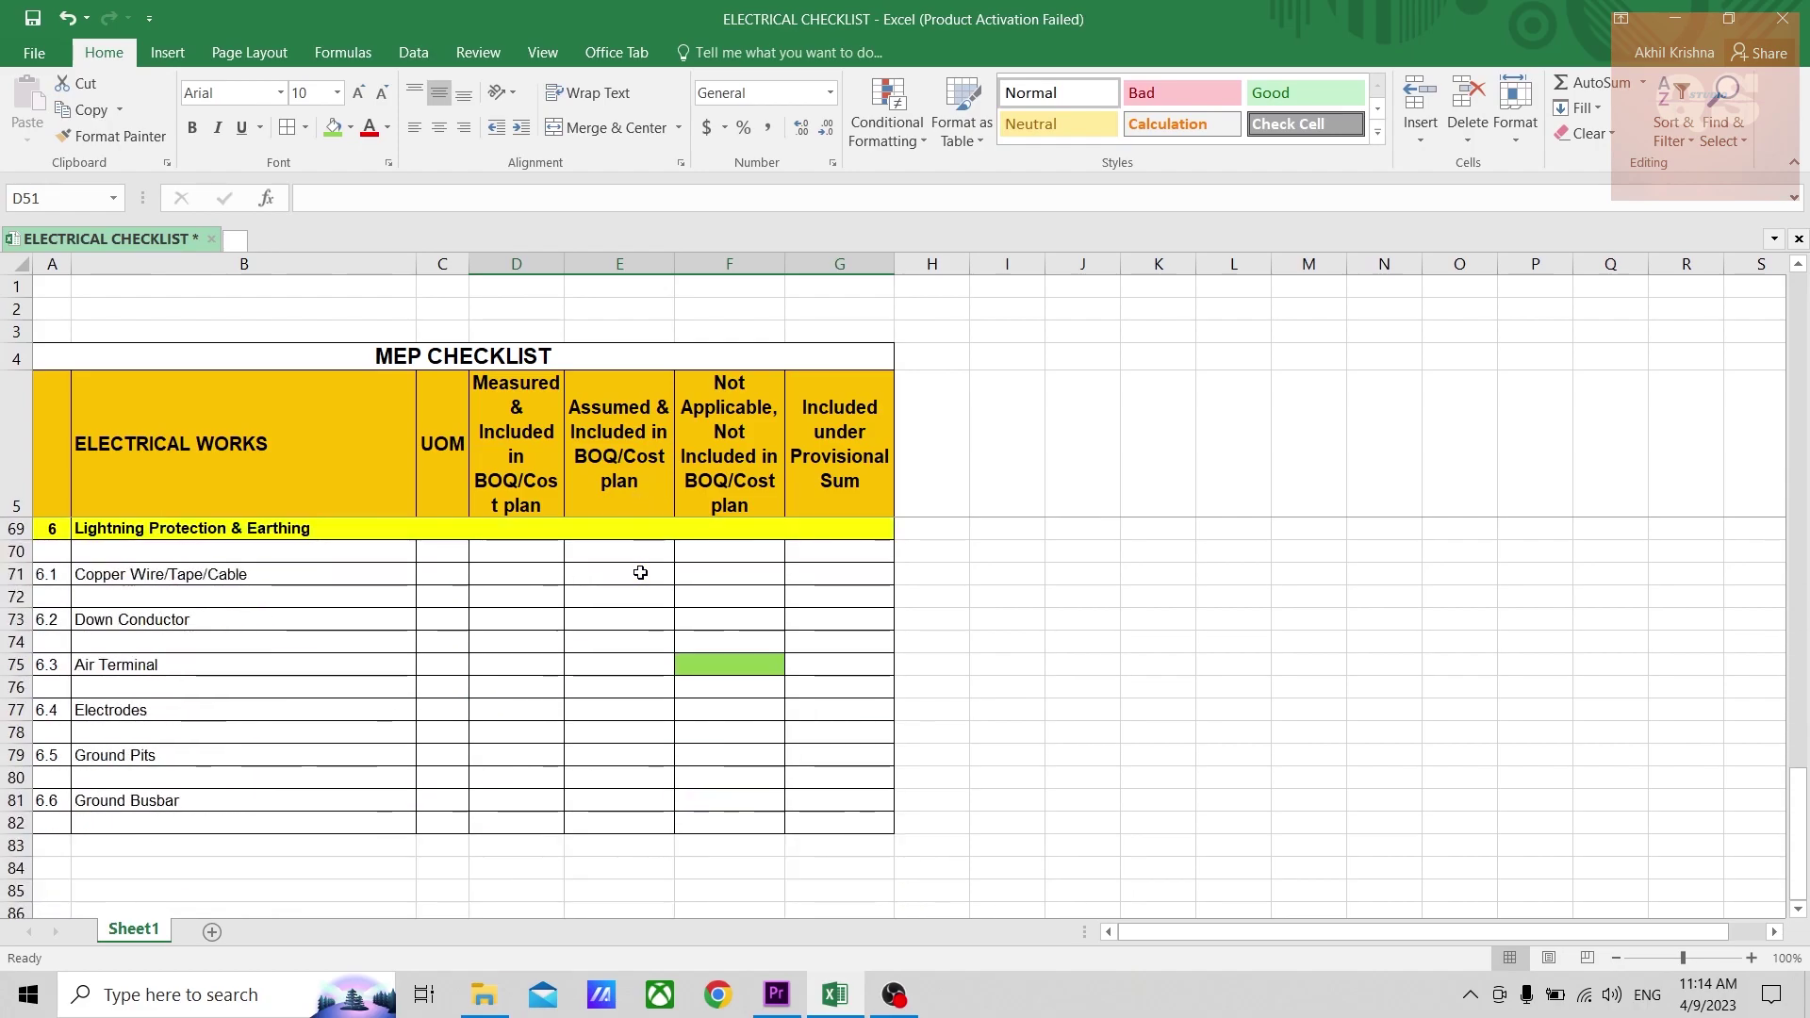
scroll(633, 594, "up", 5)
scroll(632, 594, "up", 12)
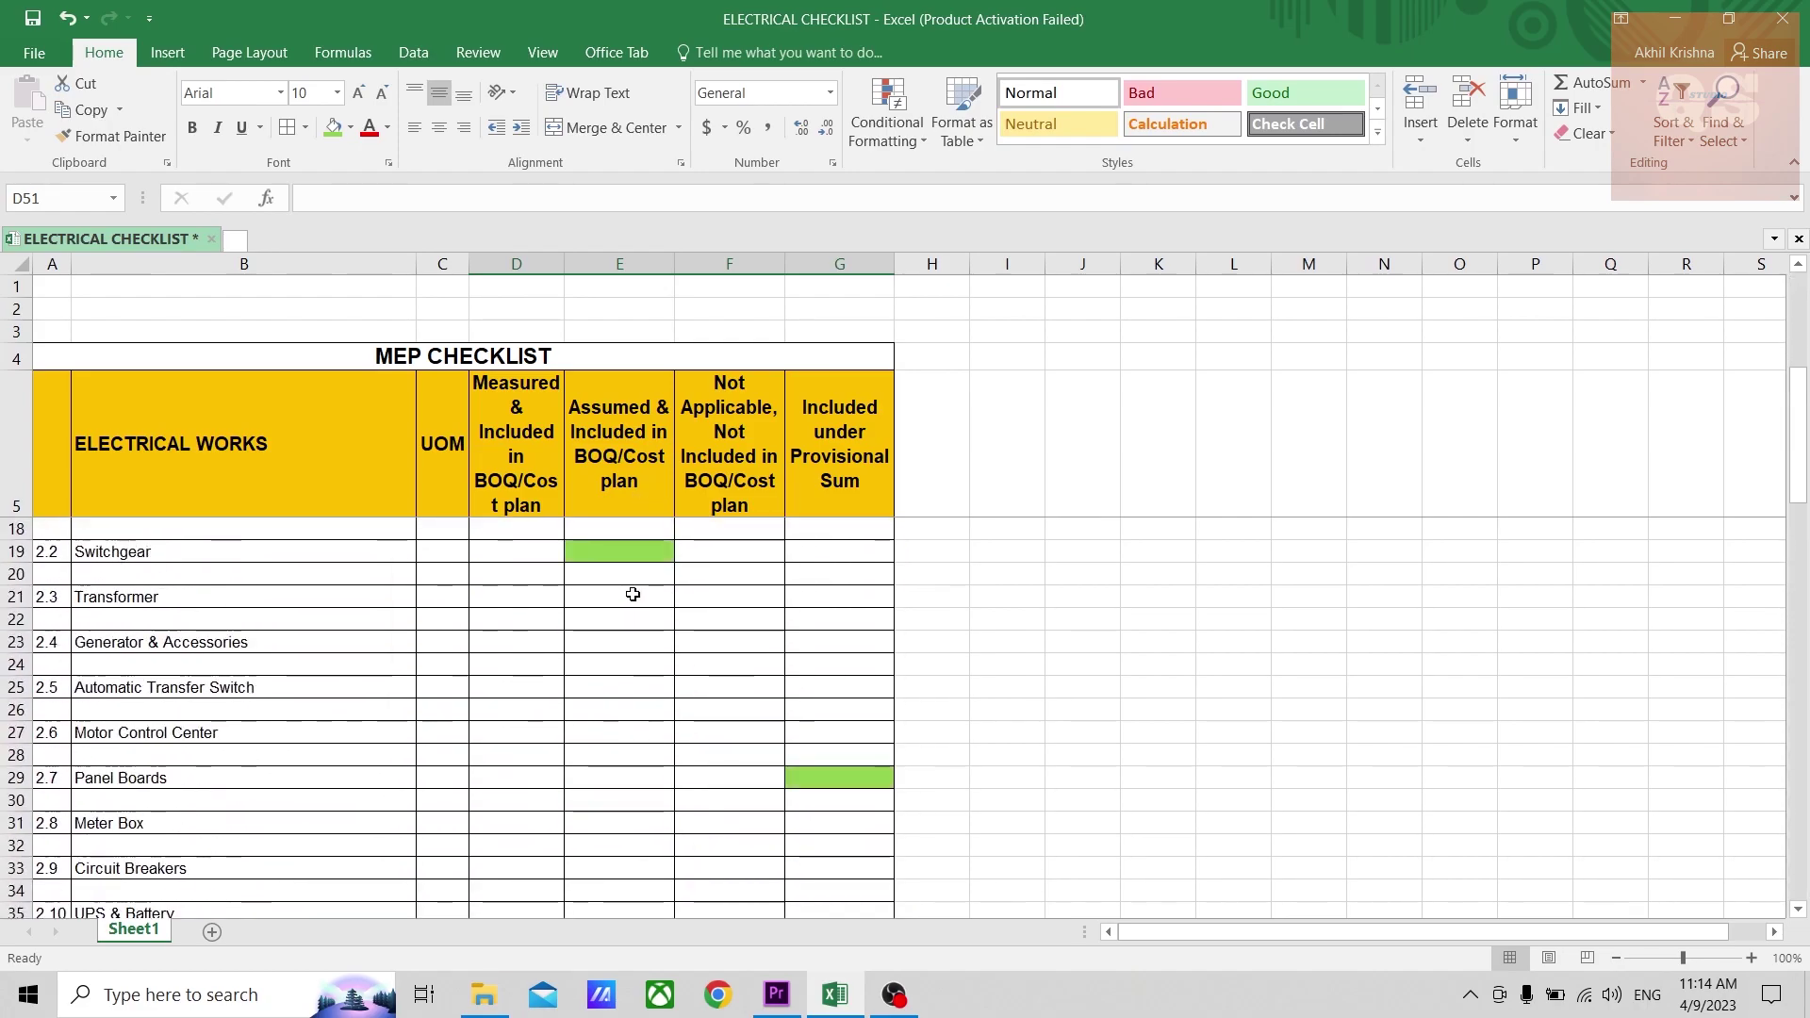
scroll(633, 594, "down", 5)
scroll(632, 594, "down", 4)
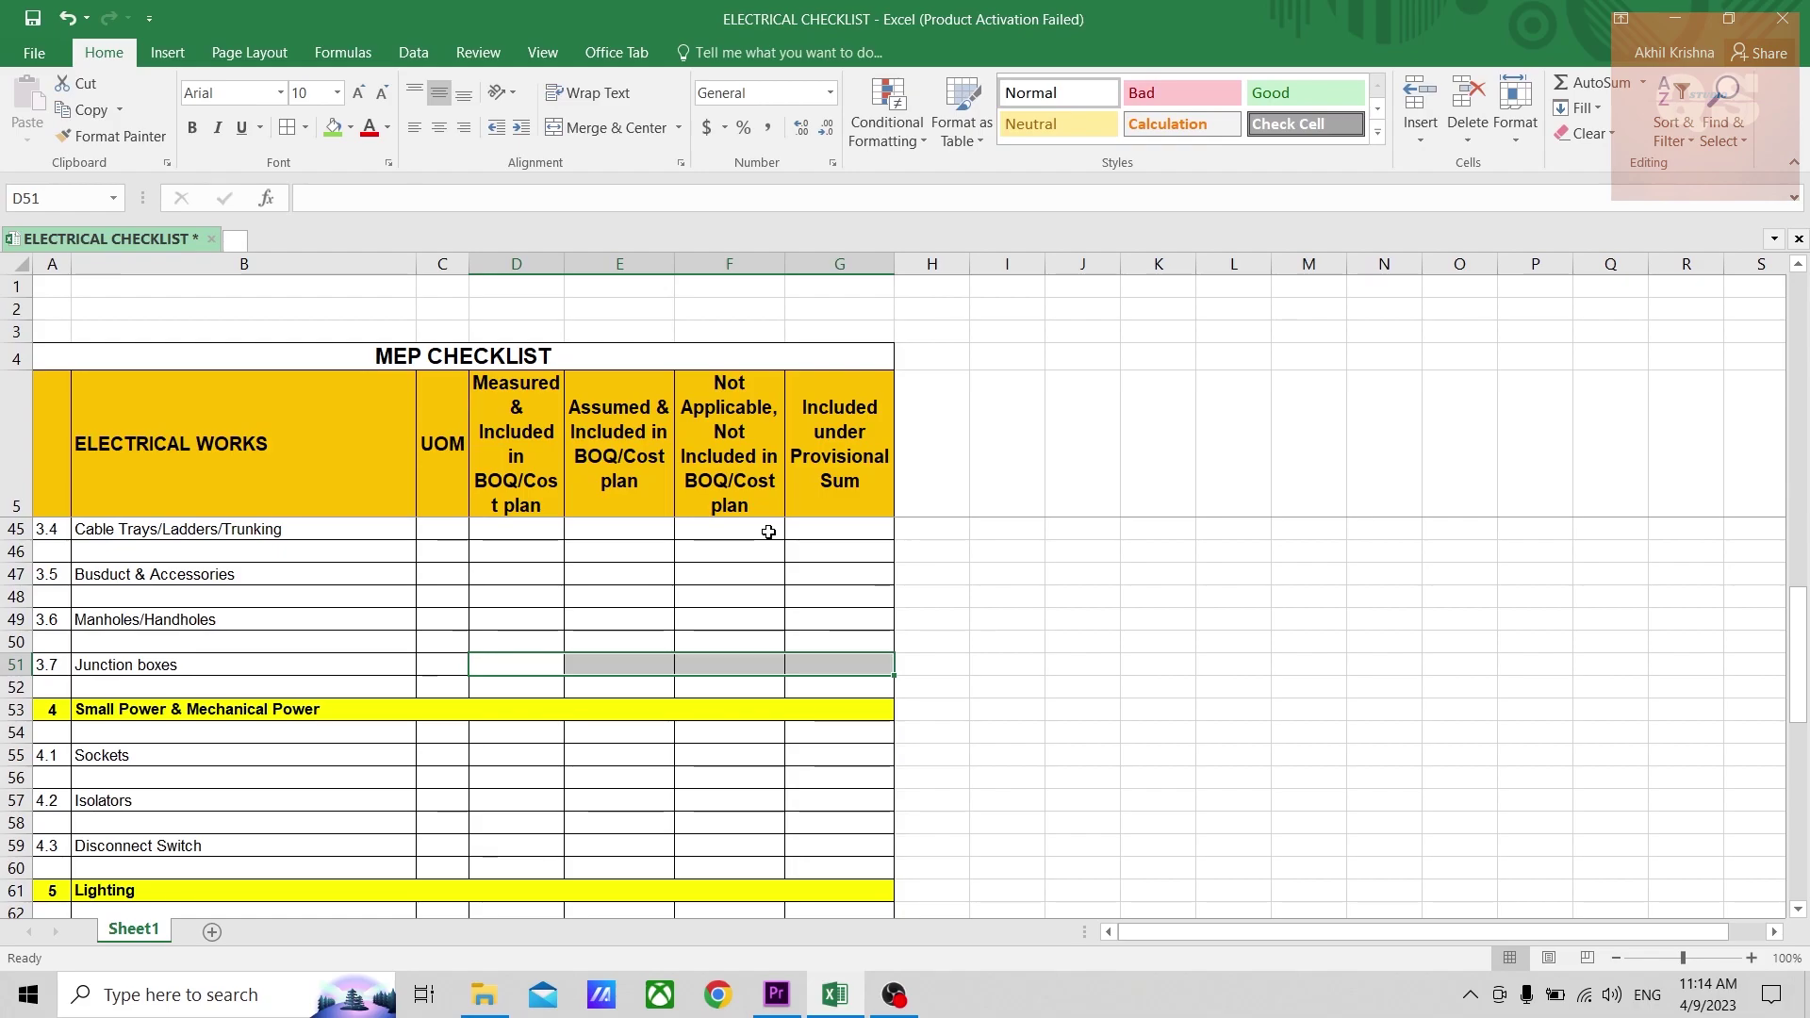
scroll(768, 532, "down", 4)
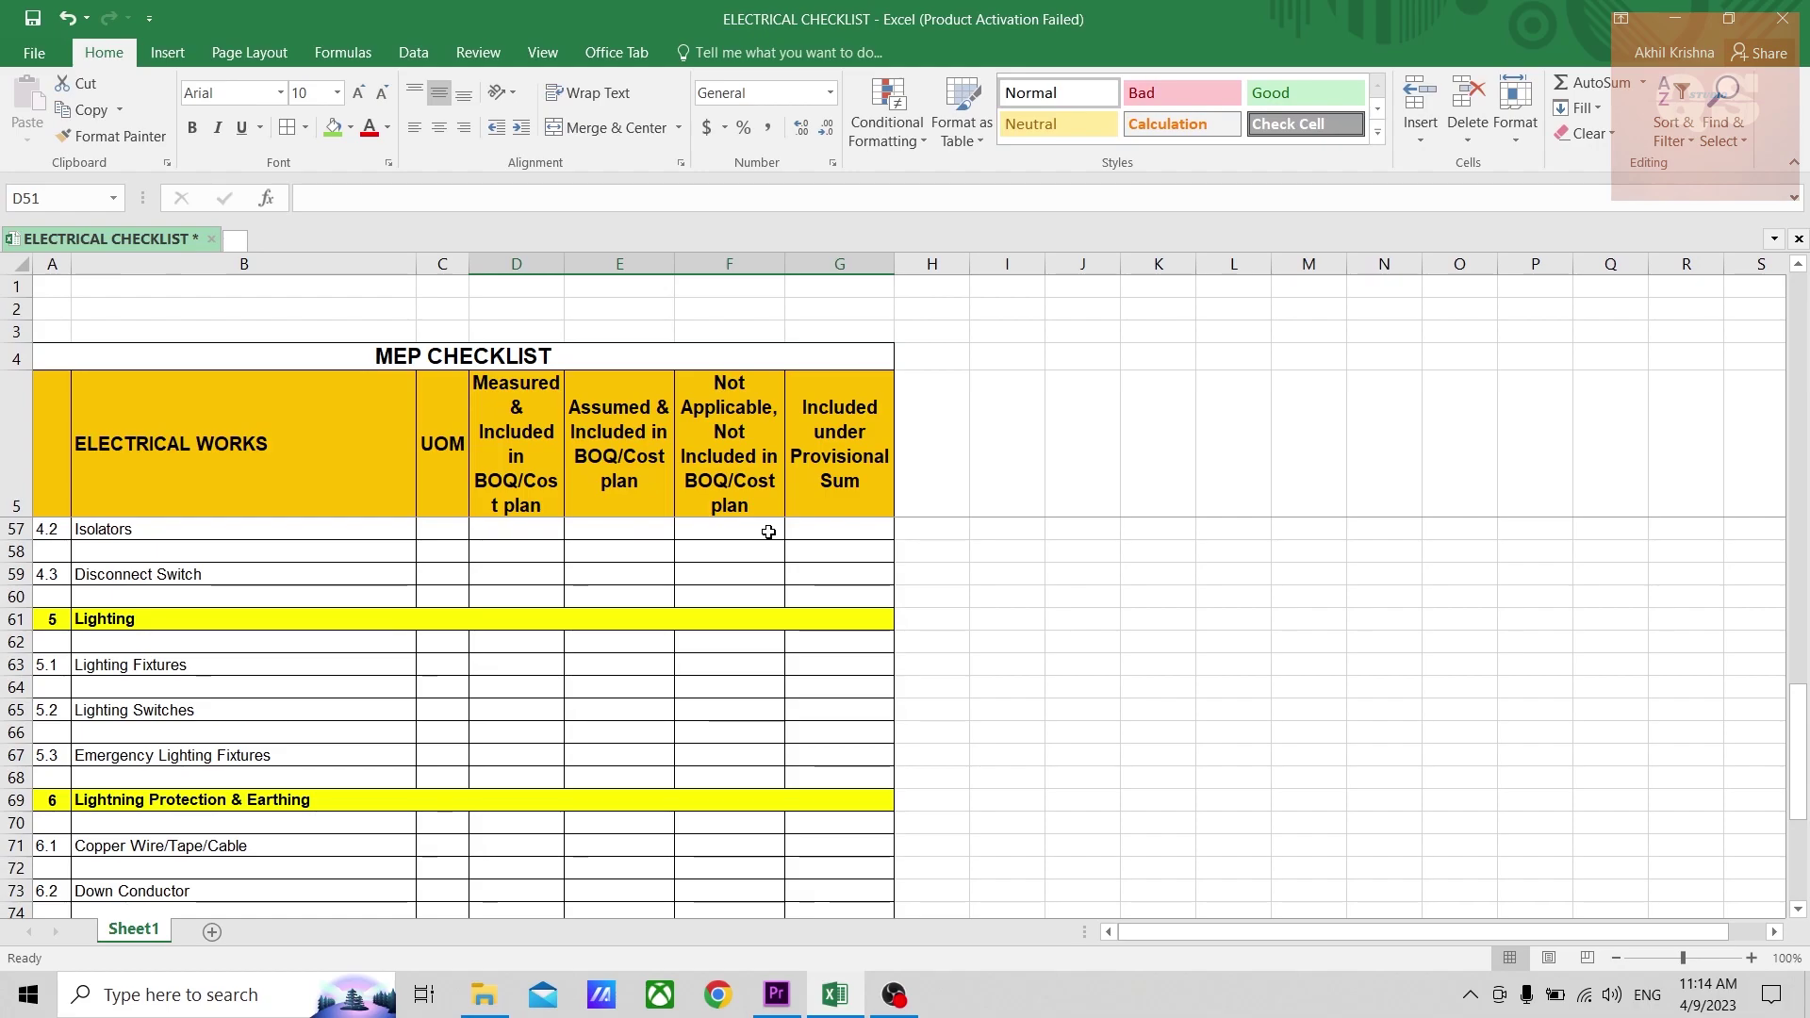
scroll(768, 533, "down", 3)
scroll(754, 578, "up", 17)
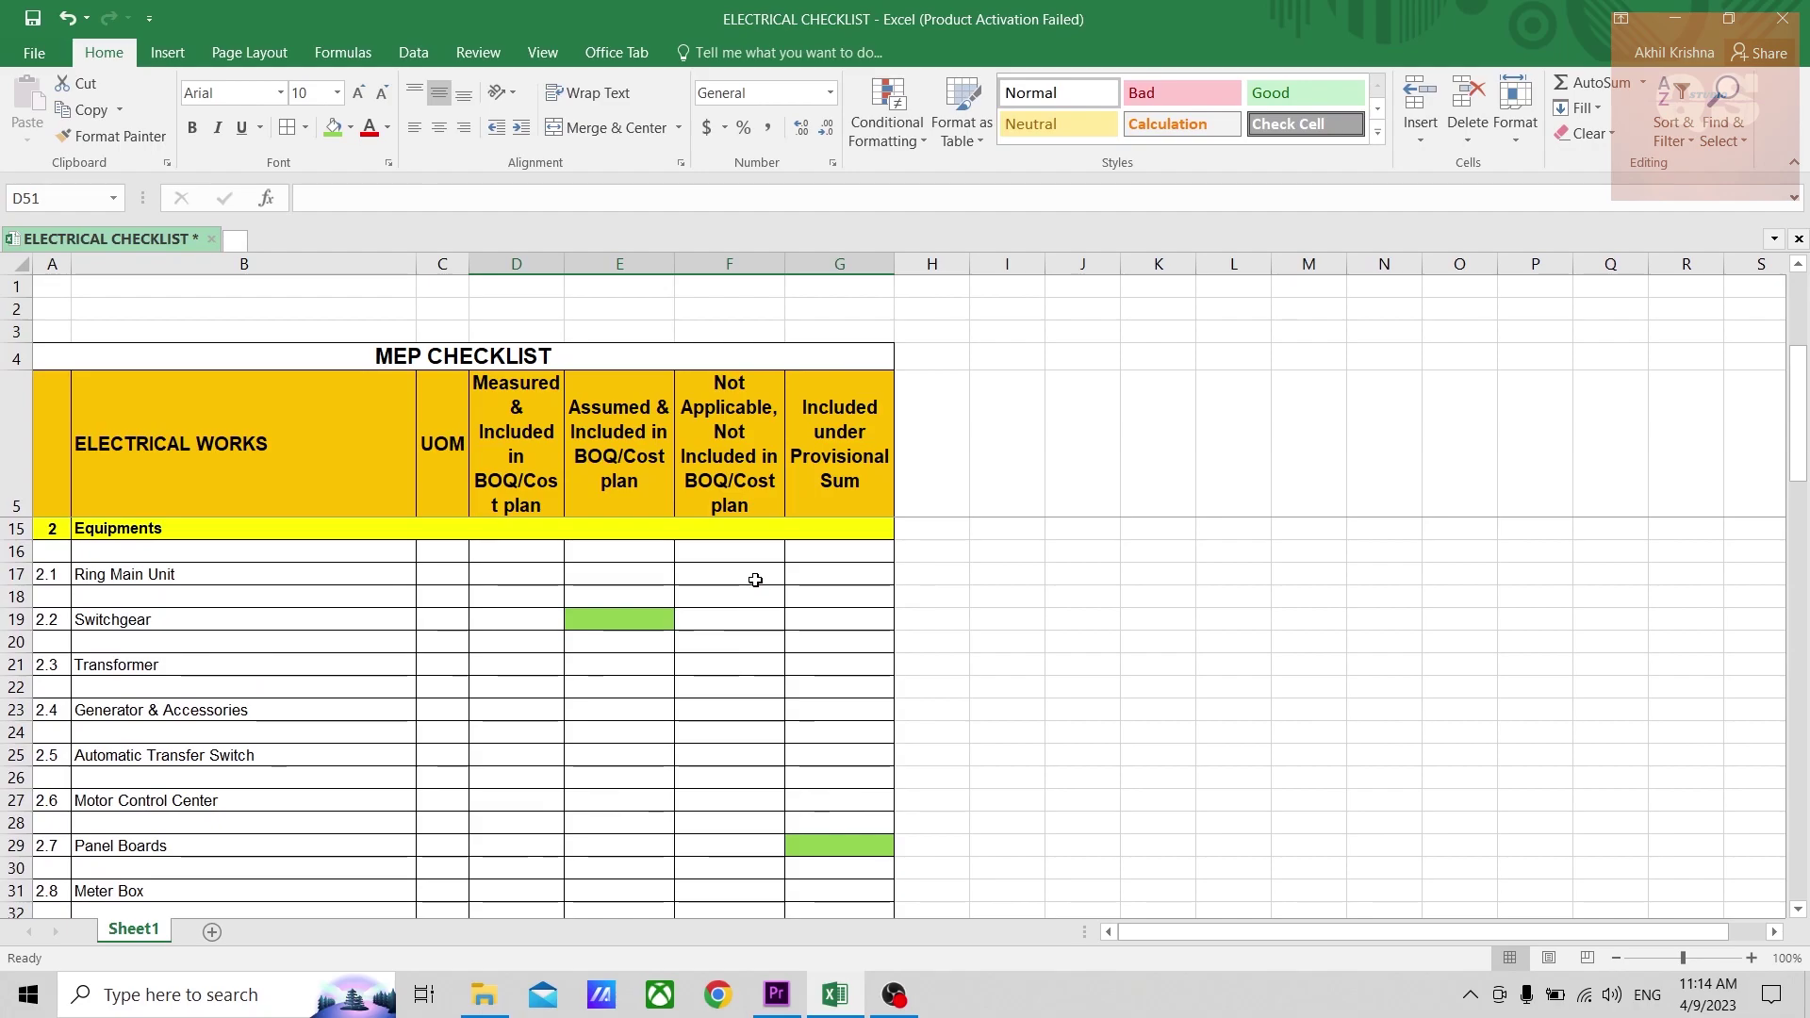
scroll(753, 578, "up", 3)
scroll(801, 590, "down", 3)
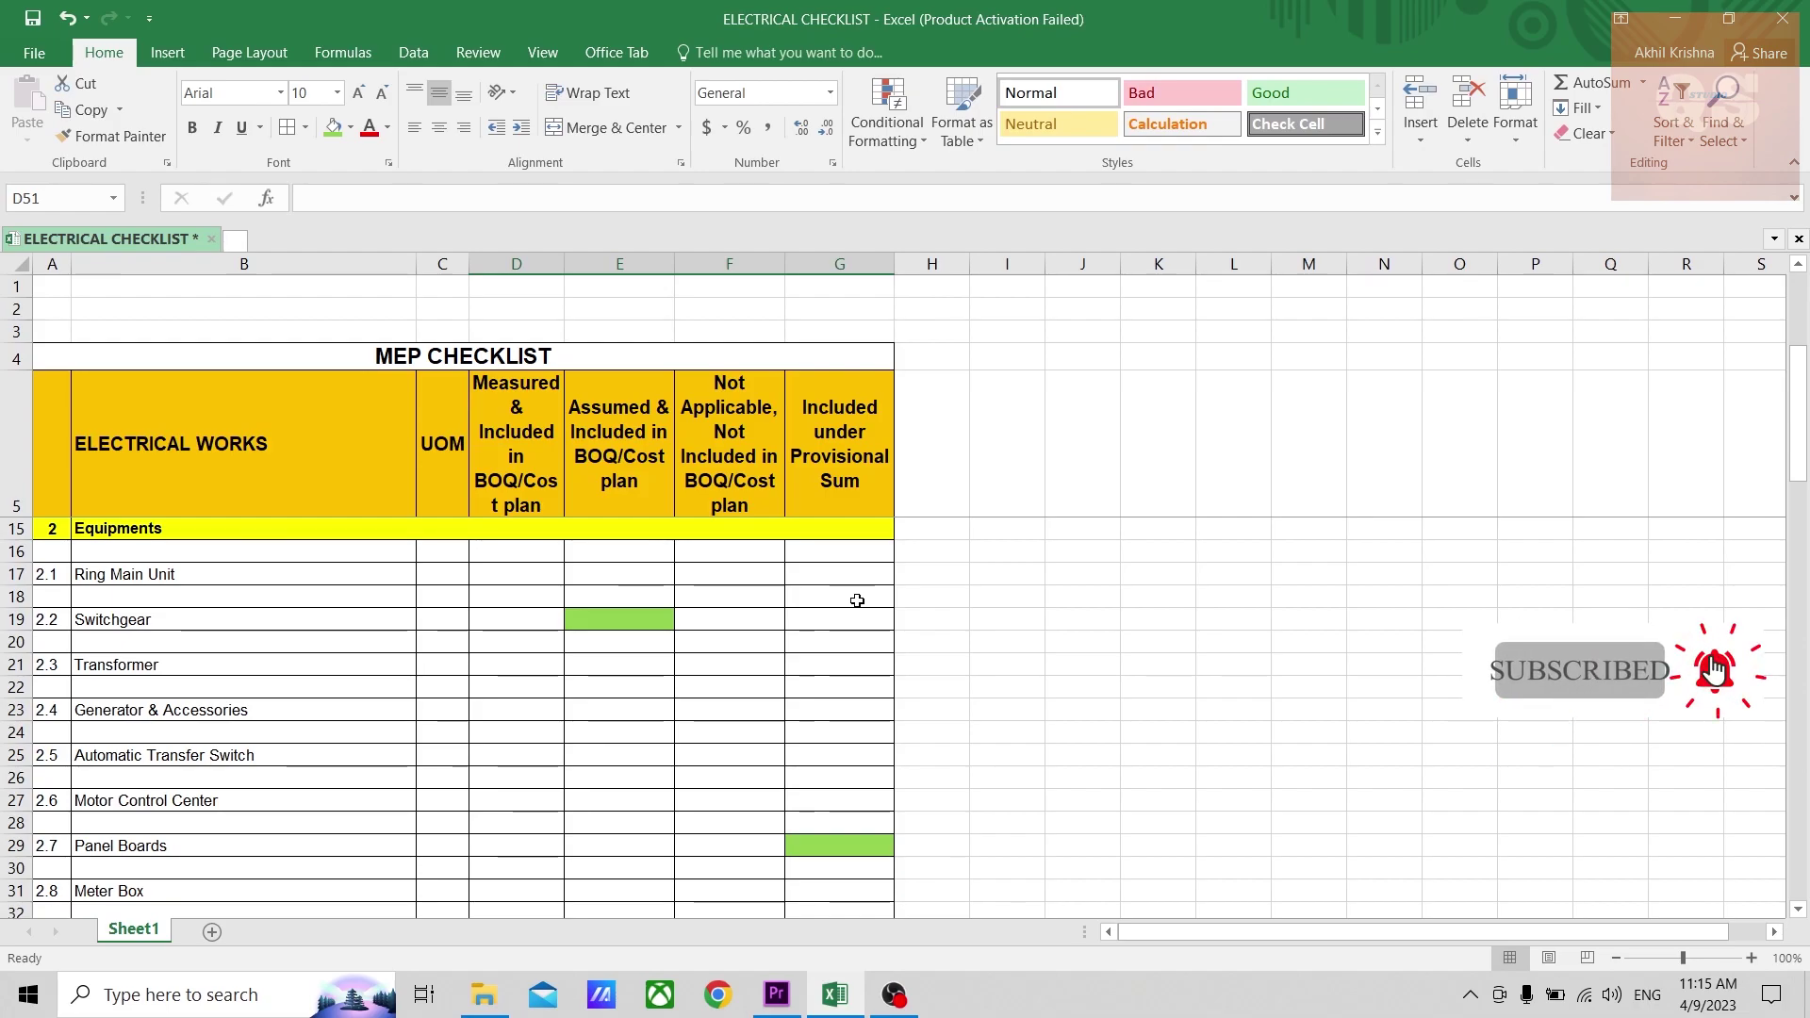
scroll(830, 647, "down", 3)
scroll(831, 647, "up", 6)
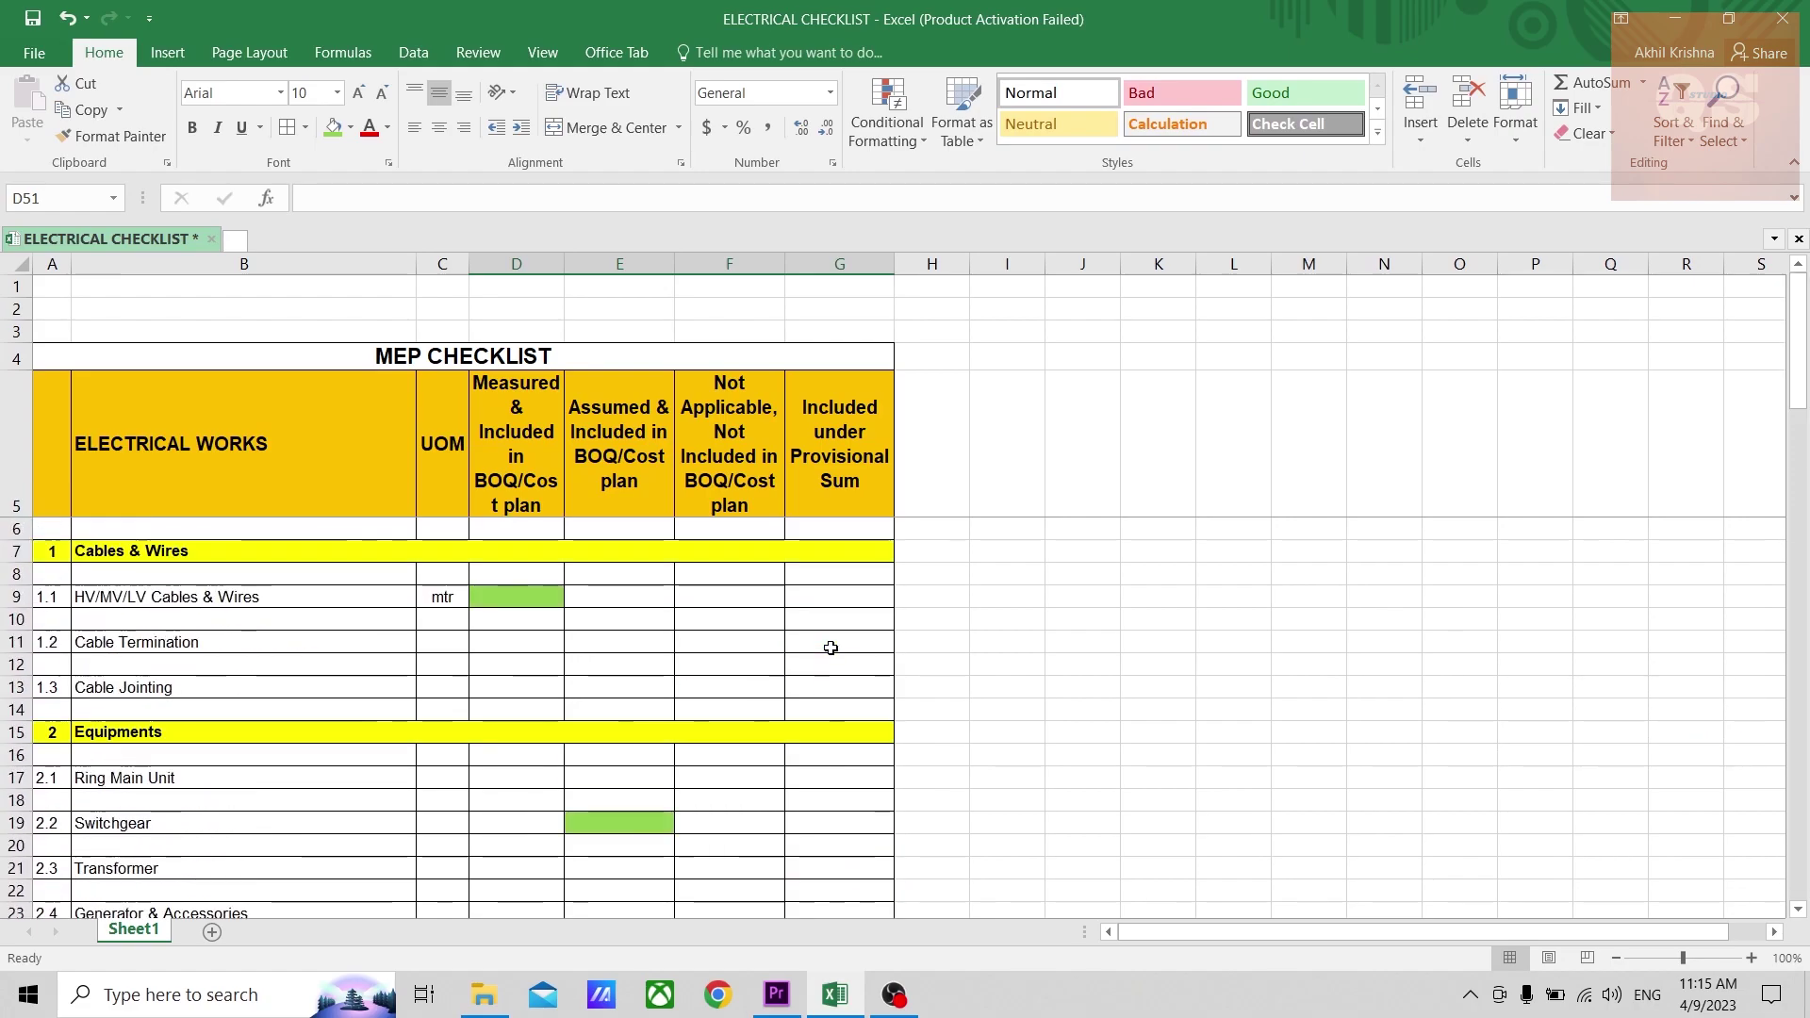